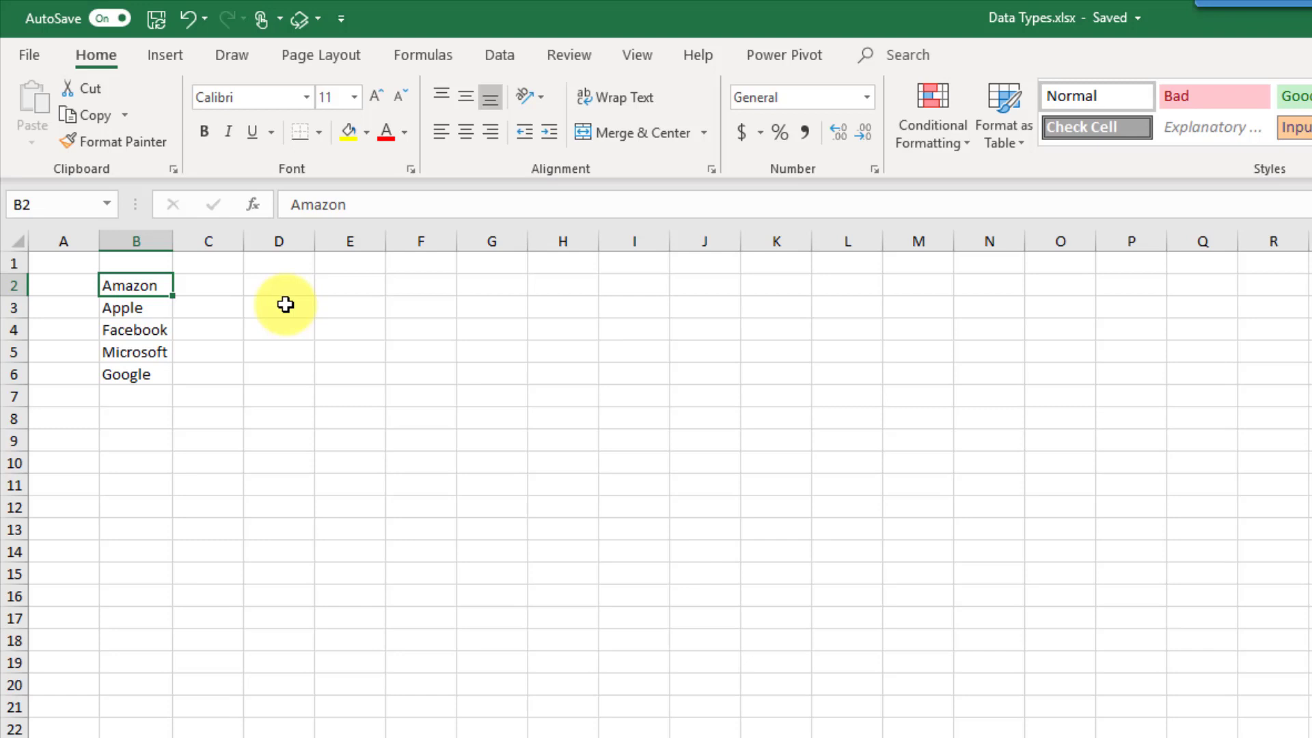
# - Convert the company names in B2:B6 to the Stocks data type and autofit column B to its contents
pyautogui.moveTo(154, 282); pyautogui.dragTo(147, 370)
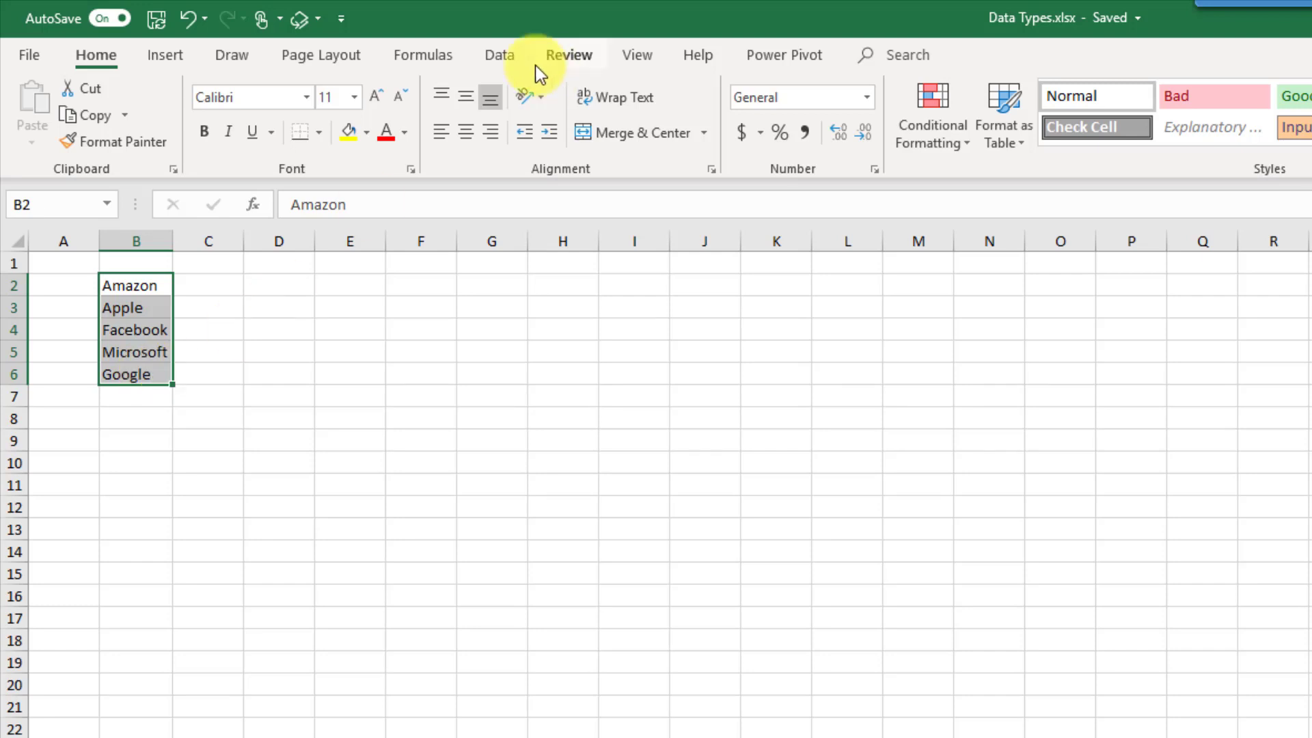
pyautogui.click(505, 53)
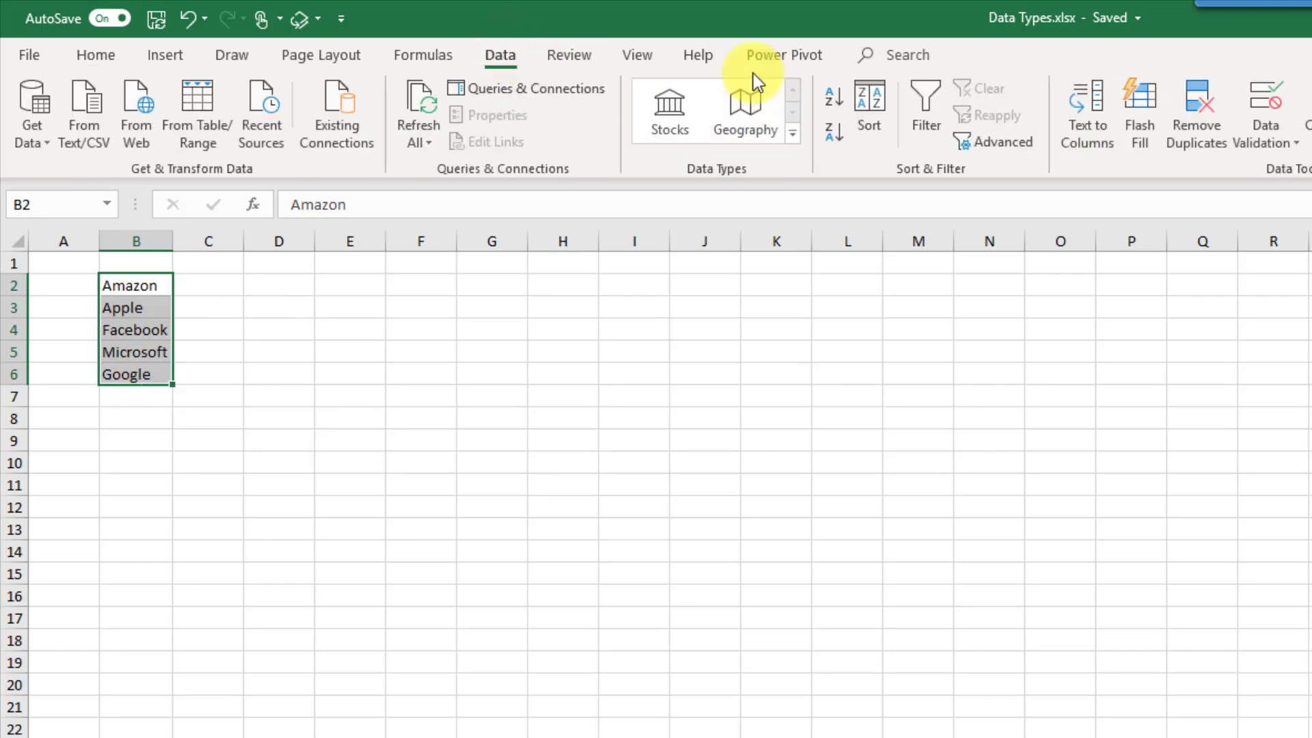
pyautogui.click(670, 116)
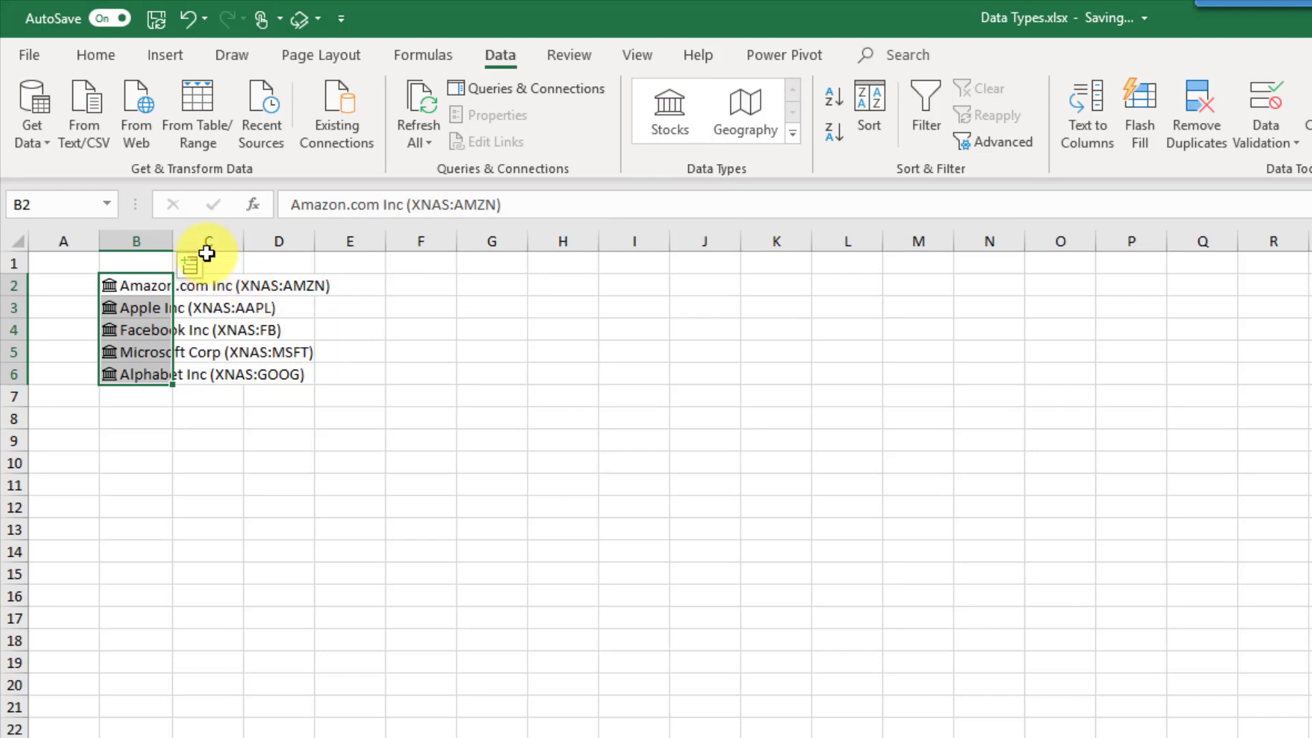
pyautogui.moveTo(181, 238); pyautogui.dragTo(179, 236)
pyautogui.doubleClick(180, 236)
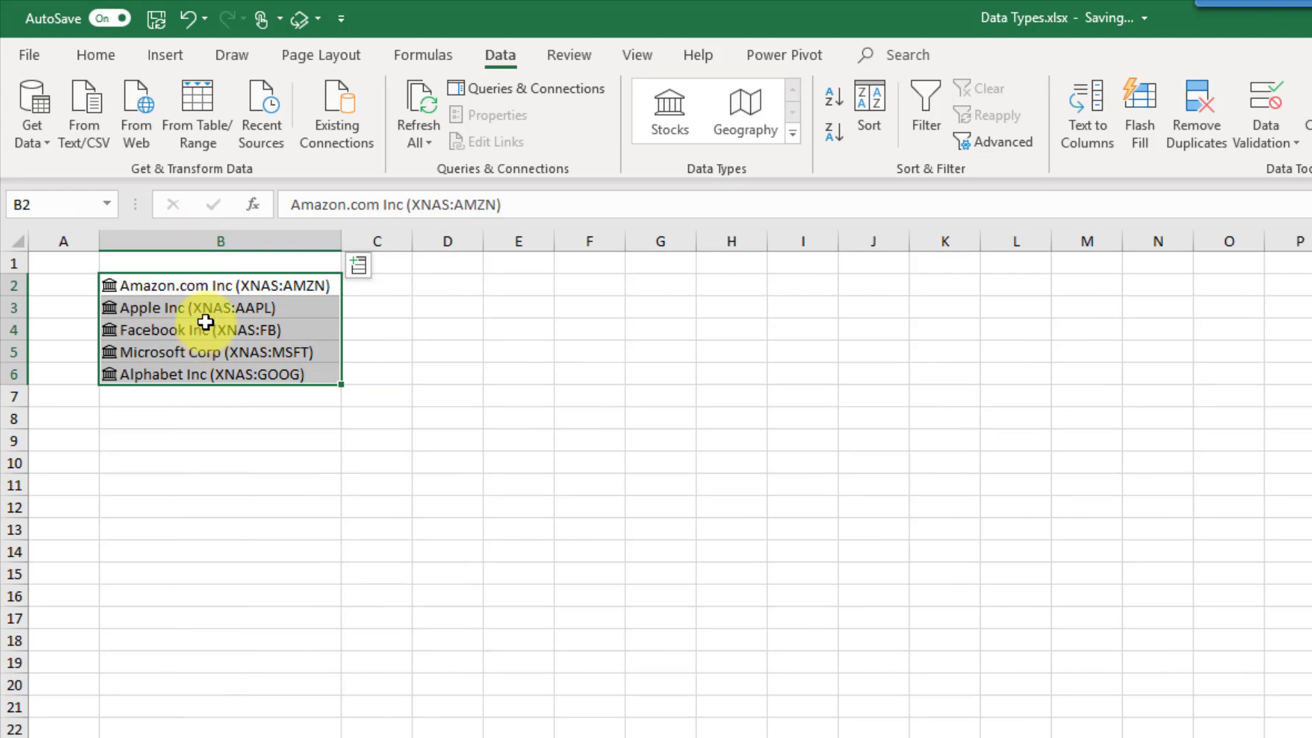
# - Review the data type options available for the Amazon stock in cell B2
pyautogui.click(170, 286)
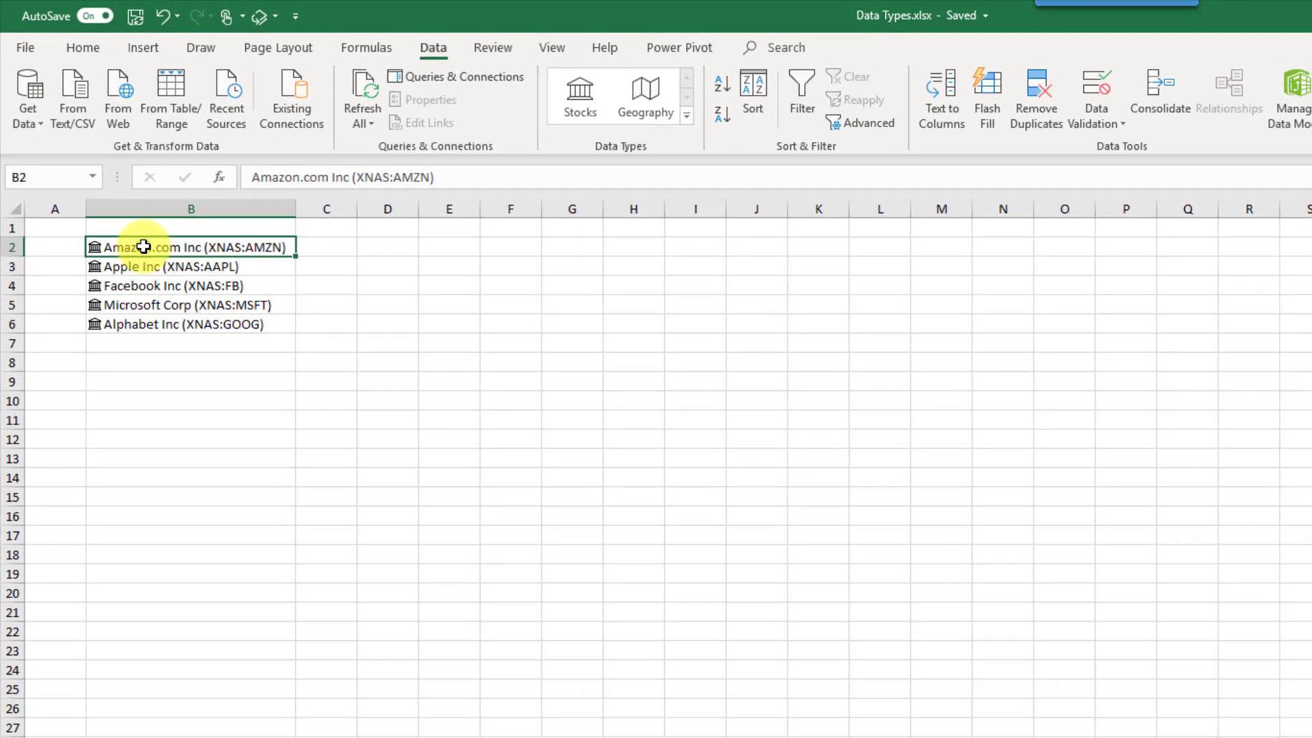
pyautogui.rightClick(143, 247)
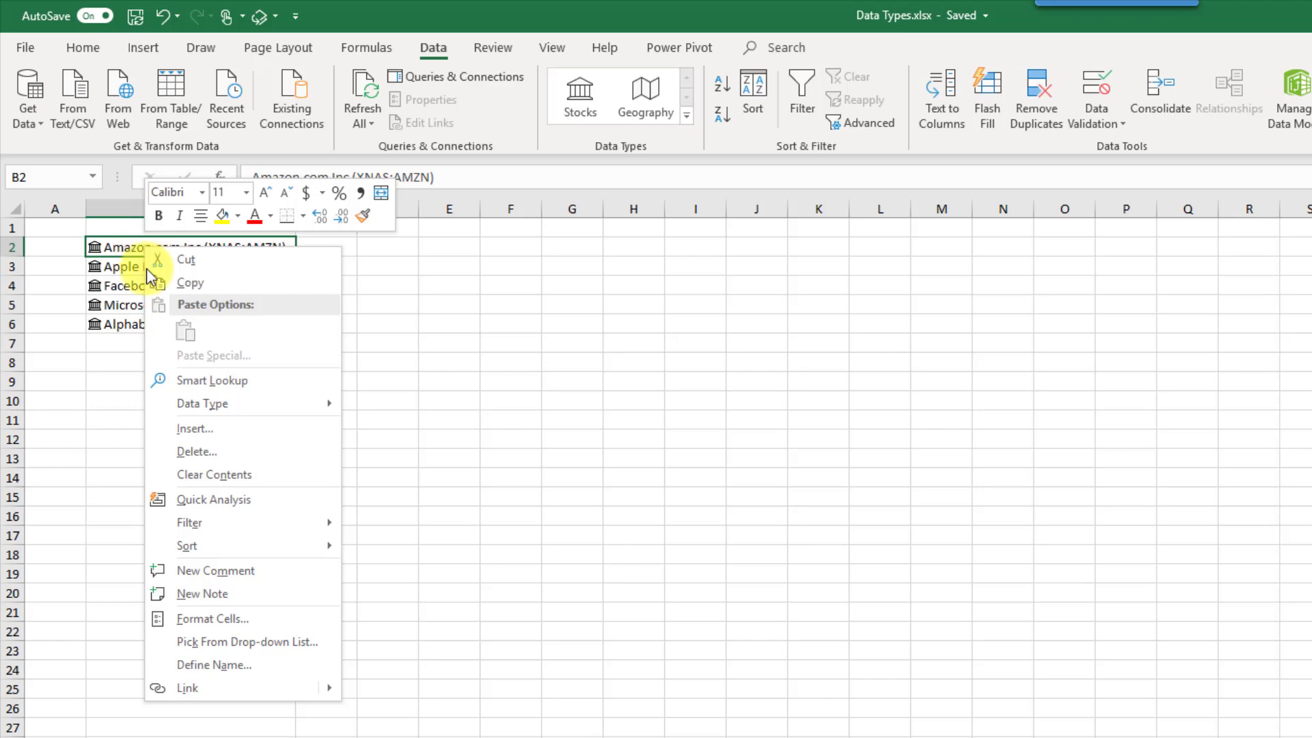
pyautogui.moveTo(213, 411)
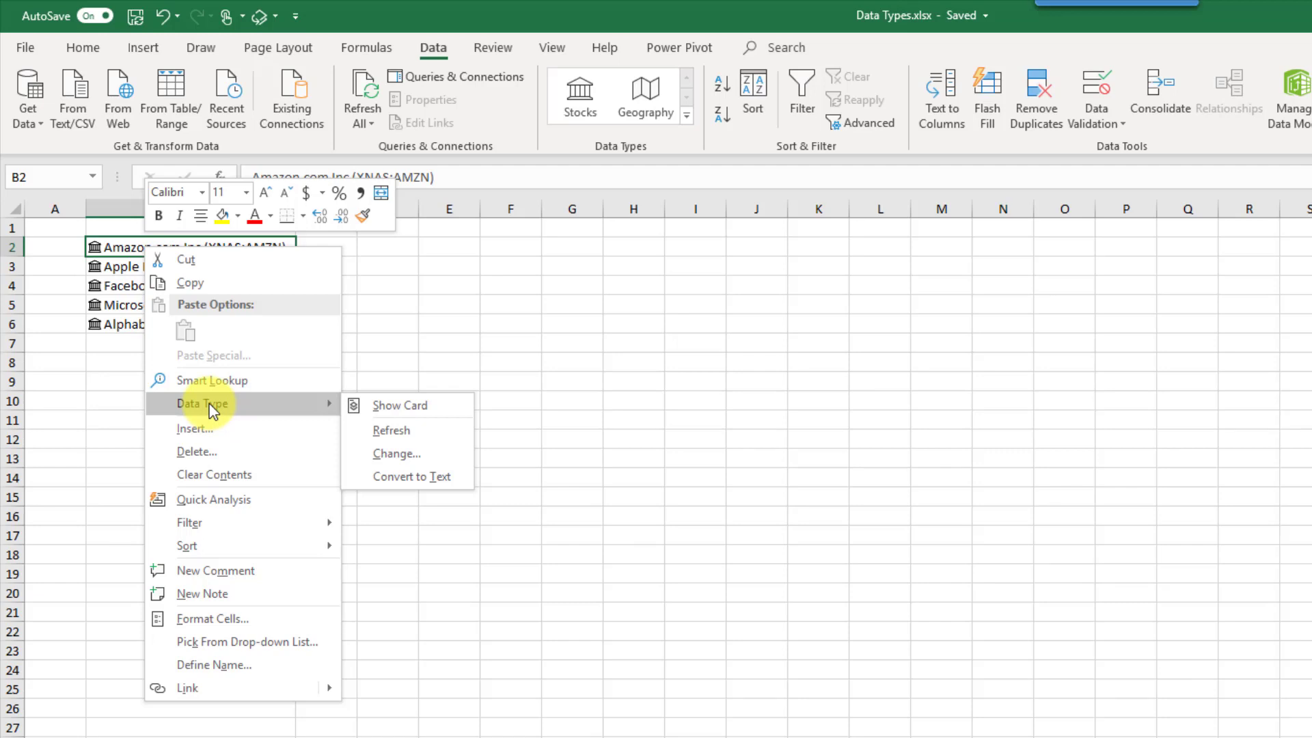
pyautogui.click(137, 285)
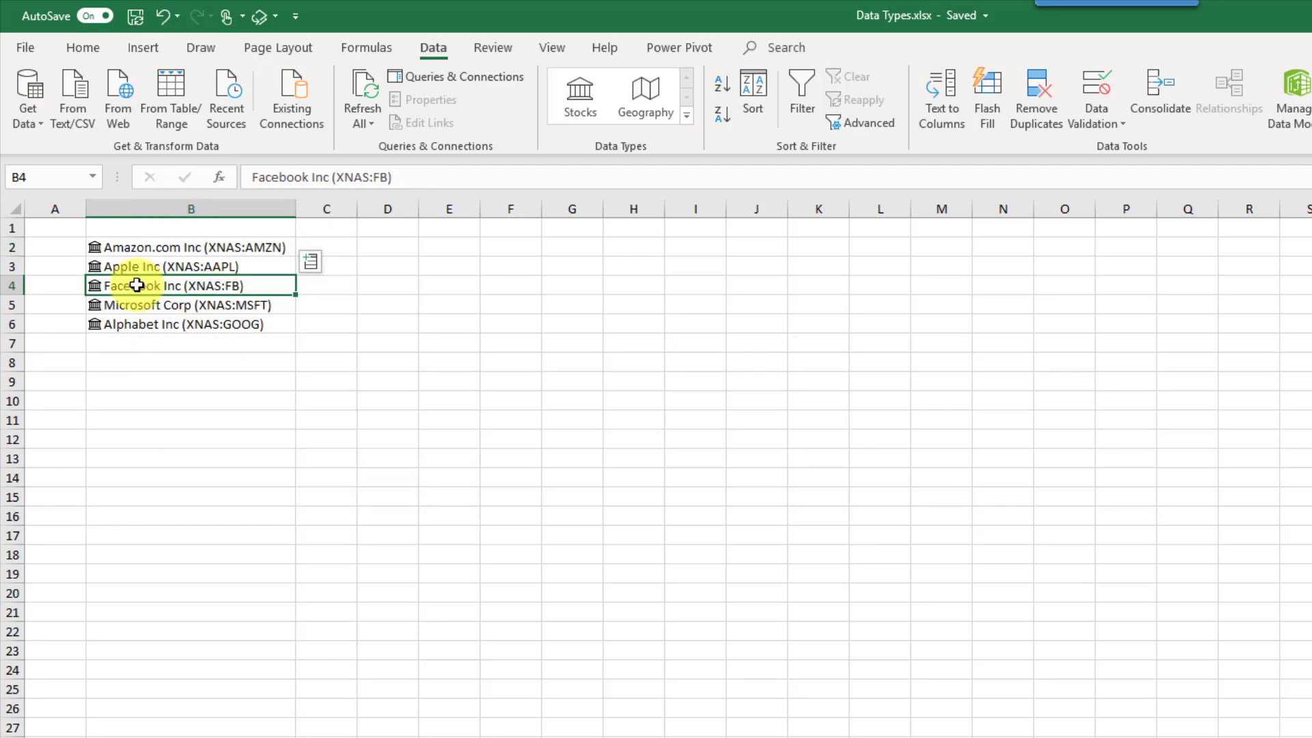
# - Add Tesla as a new stock entry in cell B7, directly below the existing list
pyautogui.press('Down')
pyautogui.press('Down')
pyautogui.press('Down')
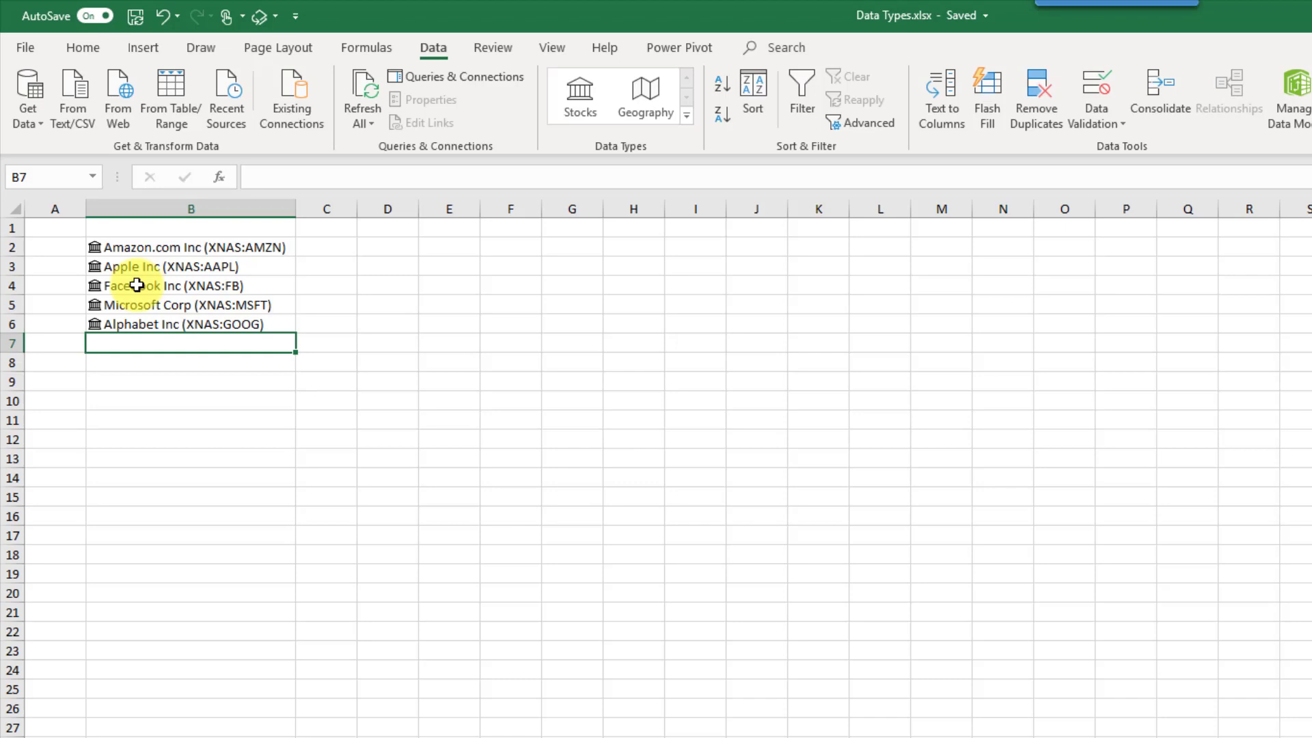
pyautogui.write('Te')
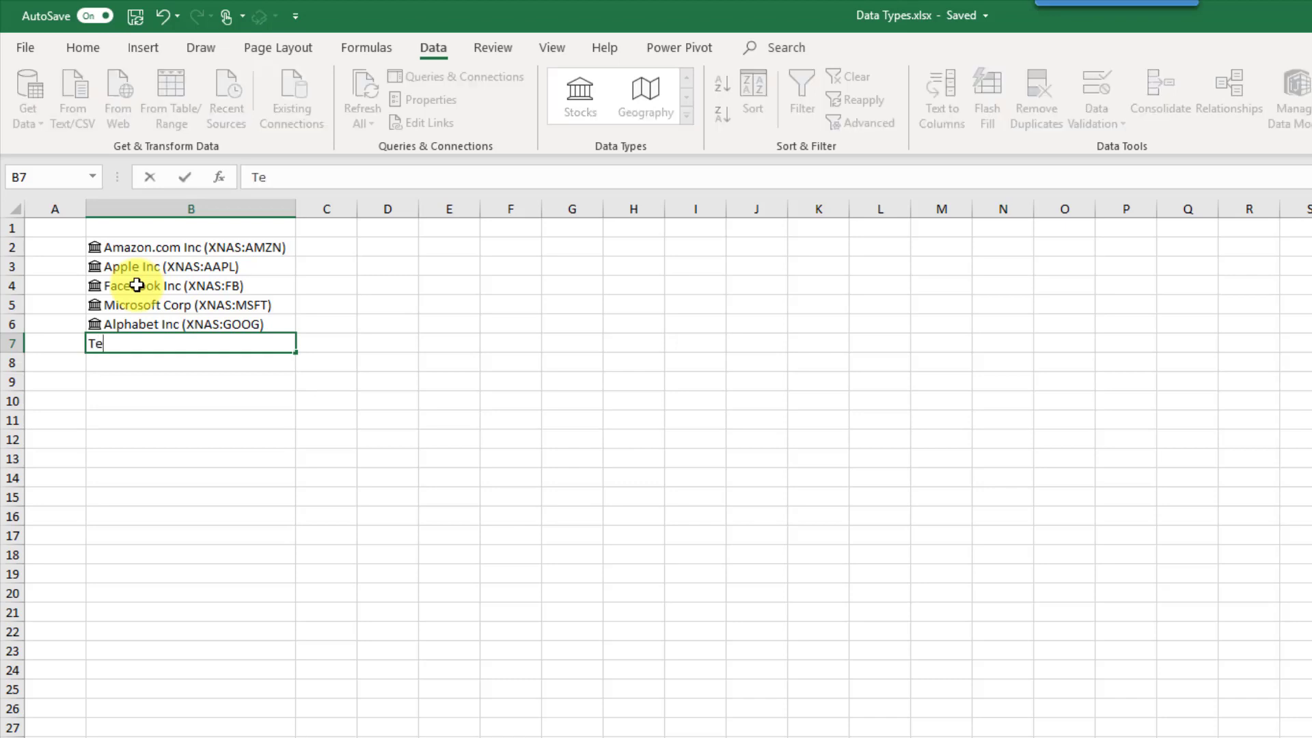
pyautogui.write('sla')
pyautogui.press('Return')
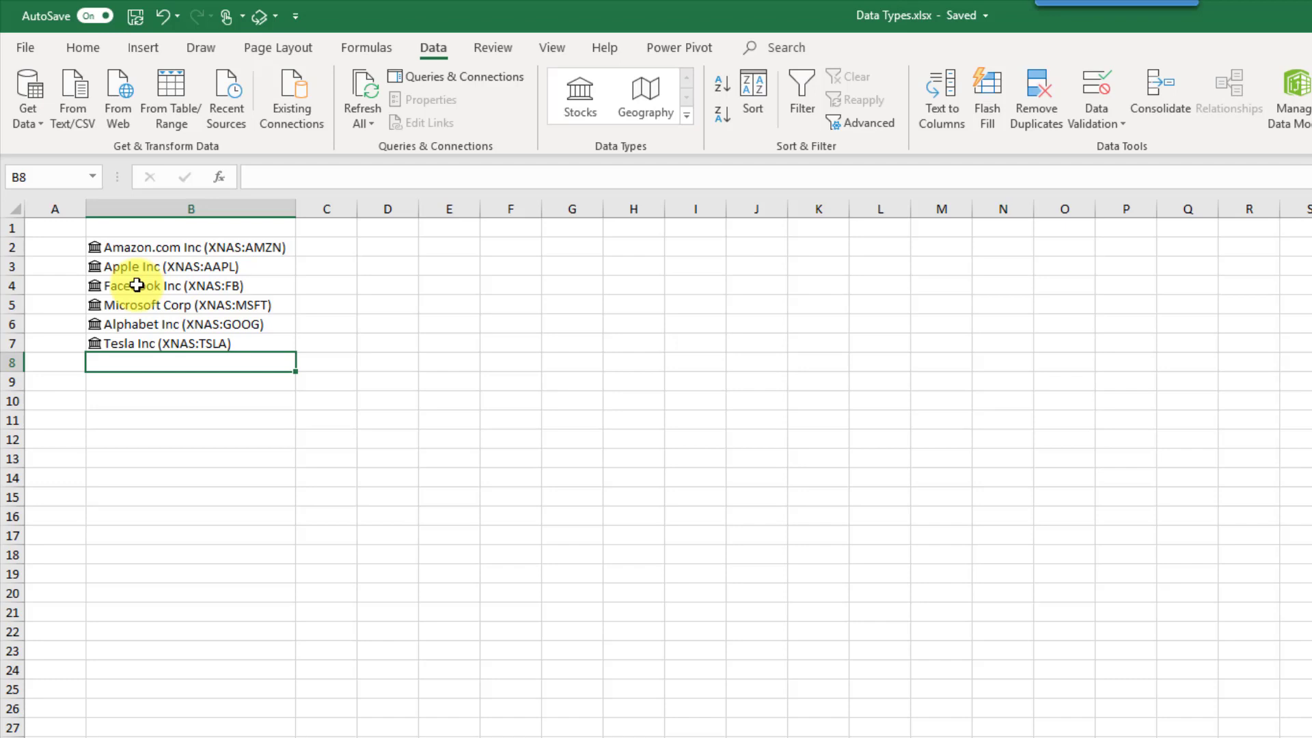
# - Enter the company name Mike Rowe Soft in cell B8
pyautogui.write('Mike')
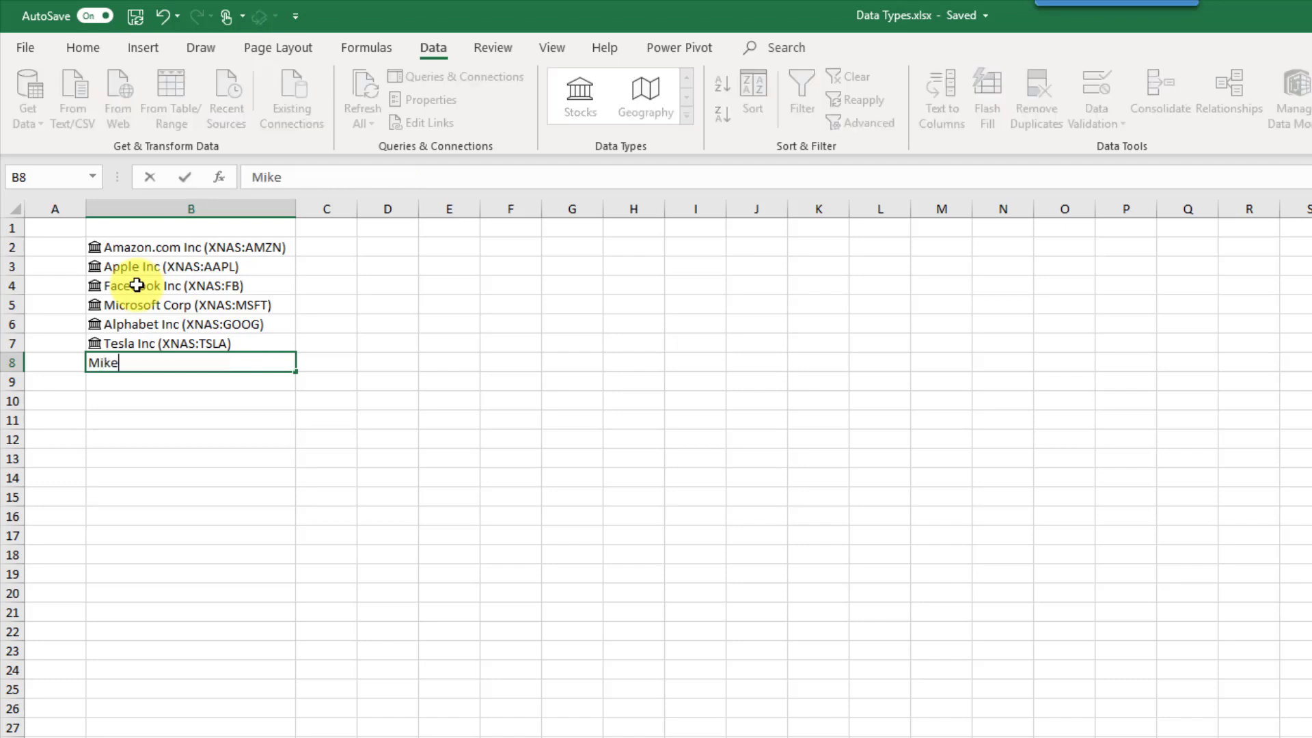
pyautogui.write(' Rowe Soft')
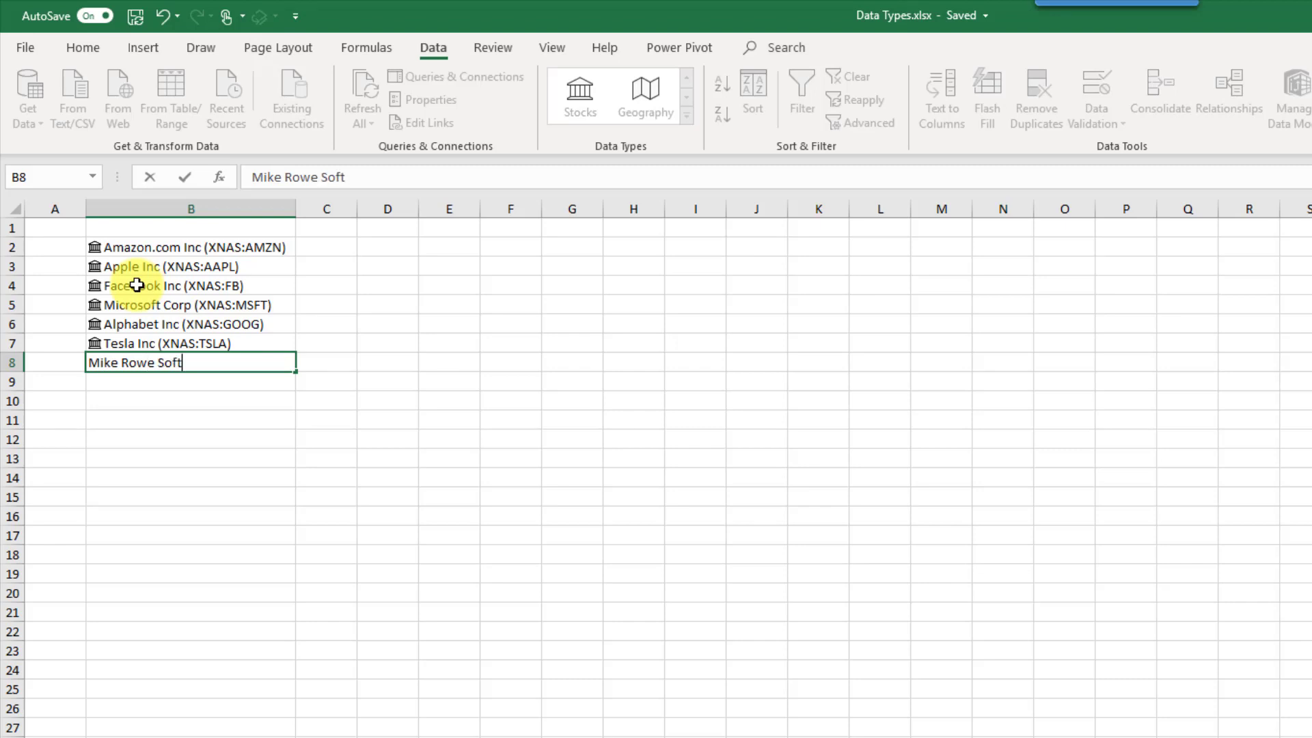
pyautogui.press('Return')
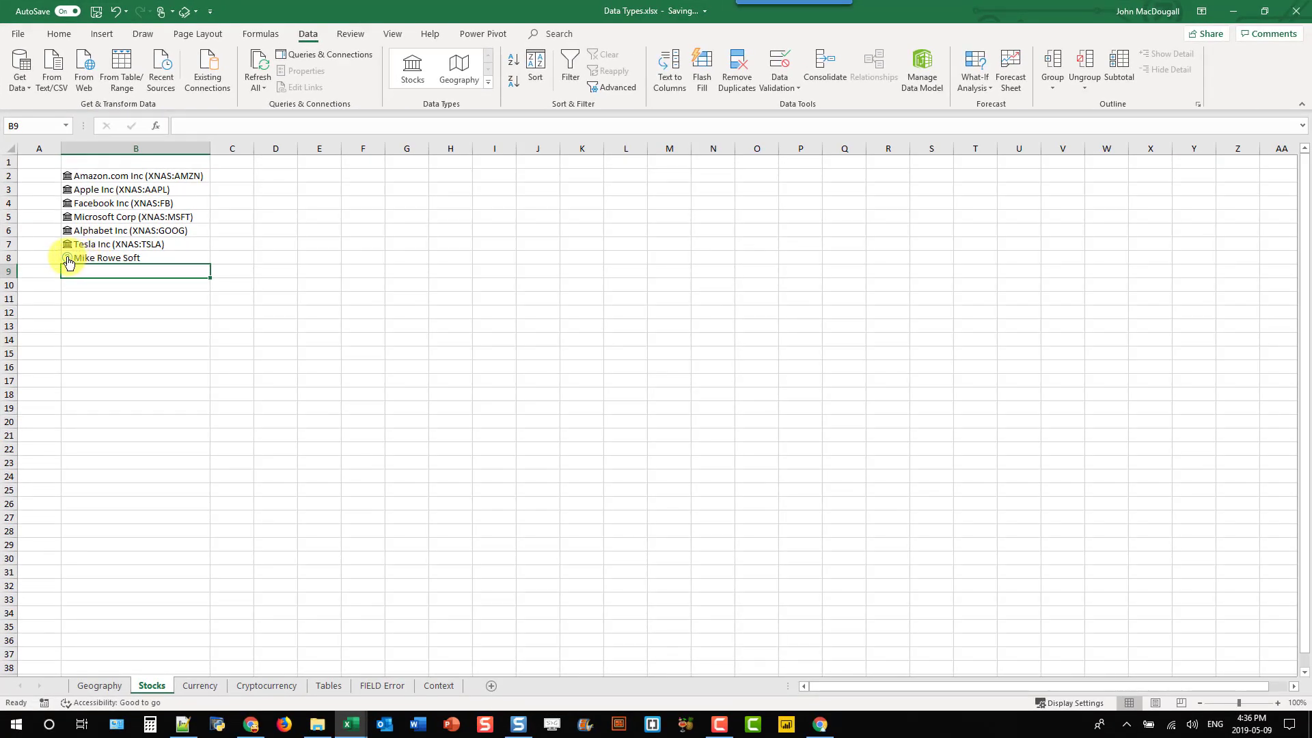
# - Resolve the unrecognized entry in B8 by searching the Data Selector for Microsoft and choosing Microsoft Corp on the Nasdaq Stock Market
pyautogui.click(68, 262)
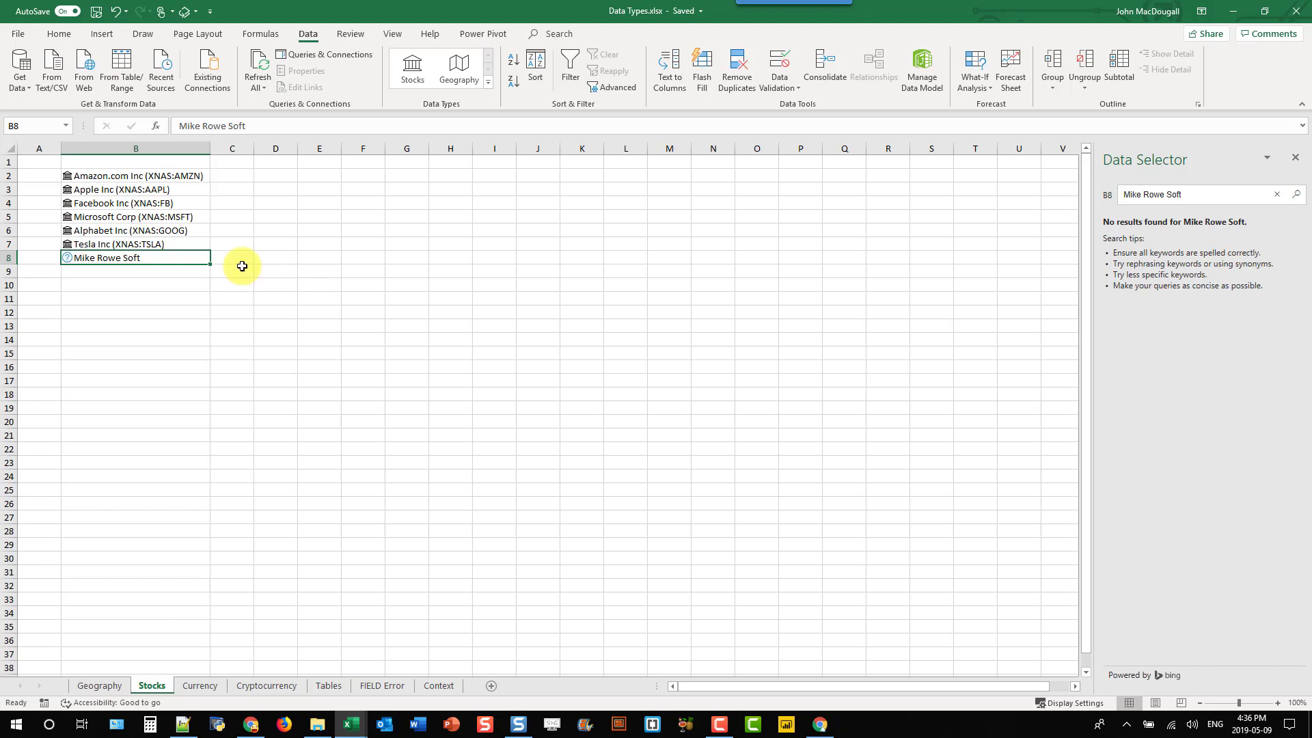
pyautogui.click(1196, 194)
pyautogui.moveTo(1159, 189); pyautogui.dragTo(1114, 190)
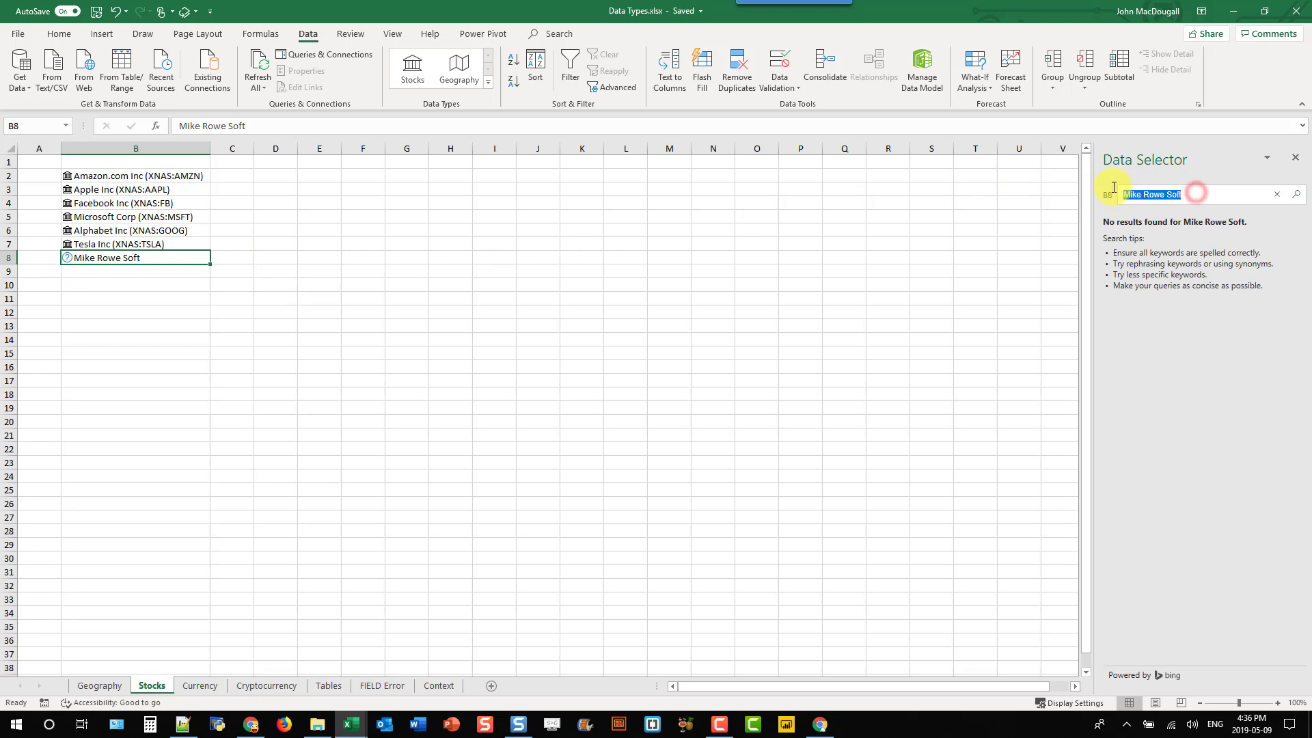
pyautogui.press('BackSpace')
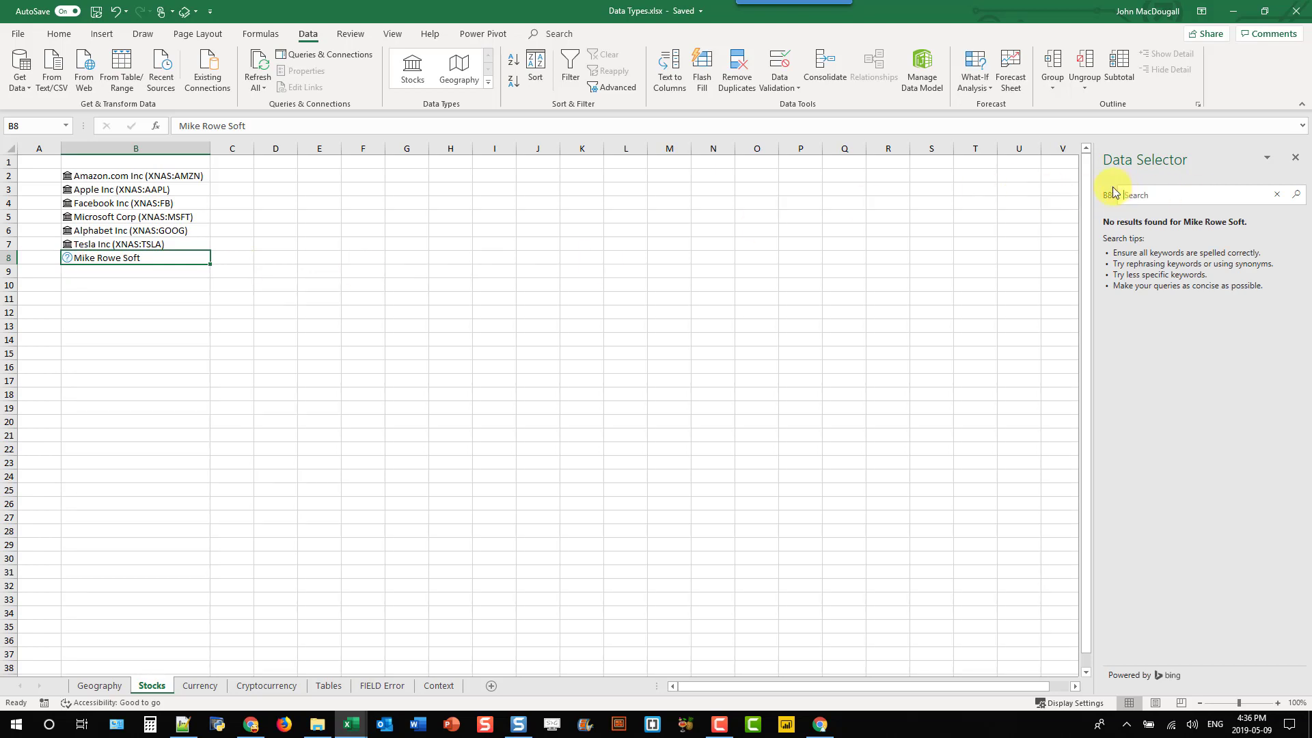
pyautogui.write('Microsfoft')
pyautogui.press('Return')
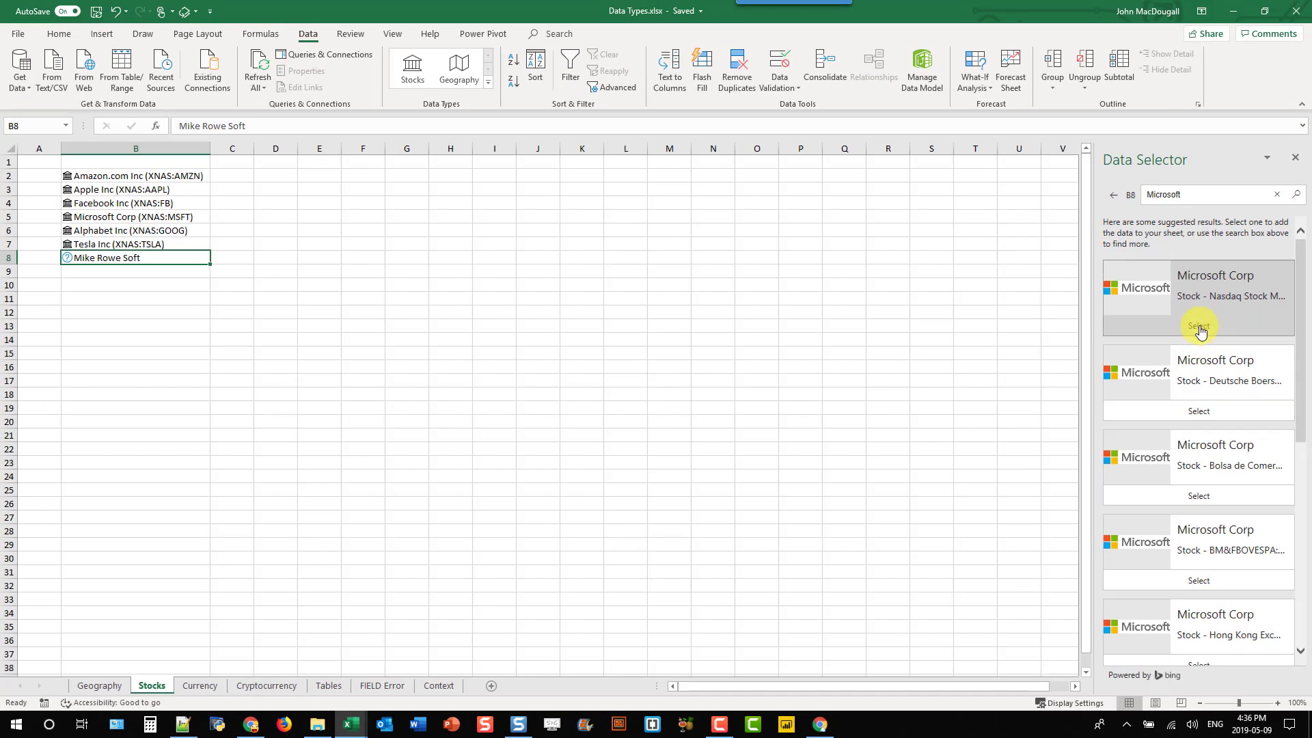
pyautogui.click(1202, 331)
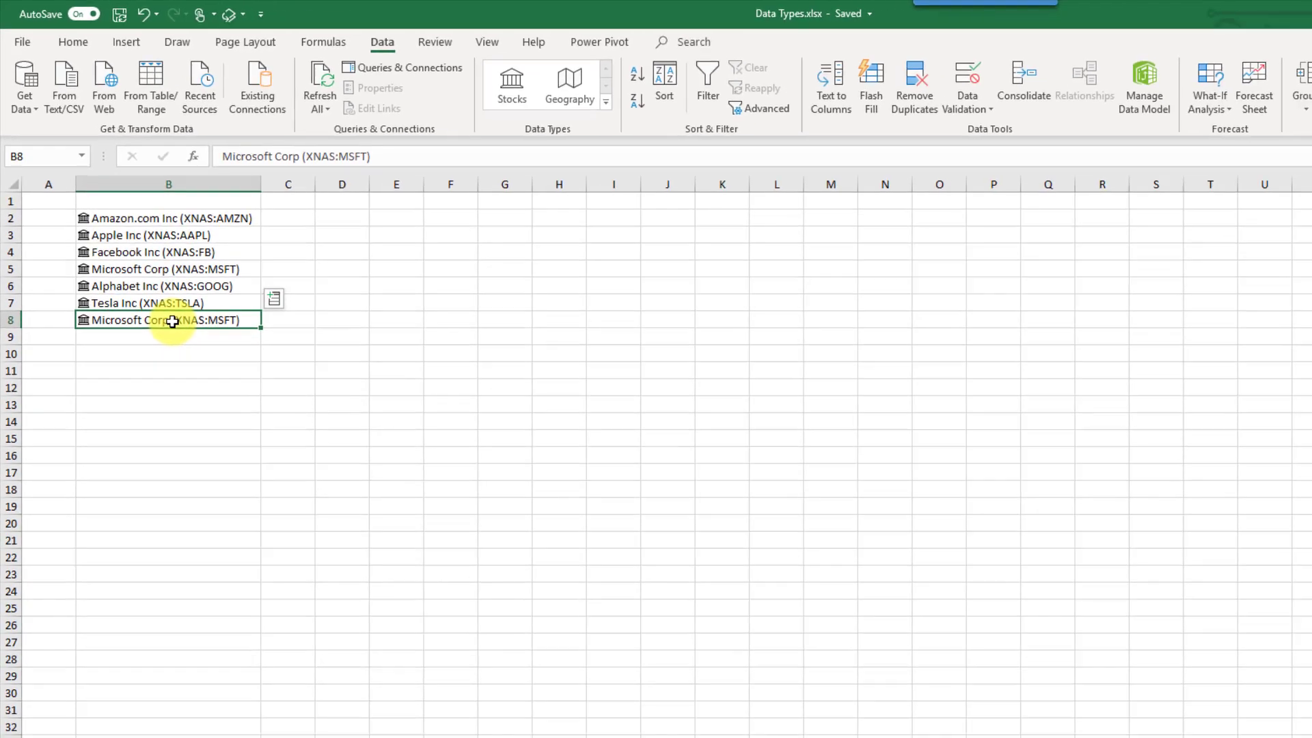
# - Change the data type in B8 to Oracle Corp on the New York Stock Exchange by searching for oracle
pyautogui.rightClick(173, 321)
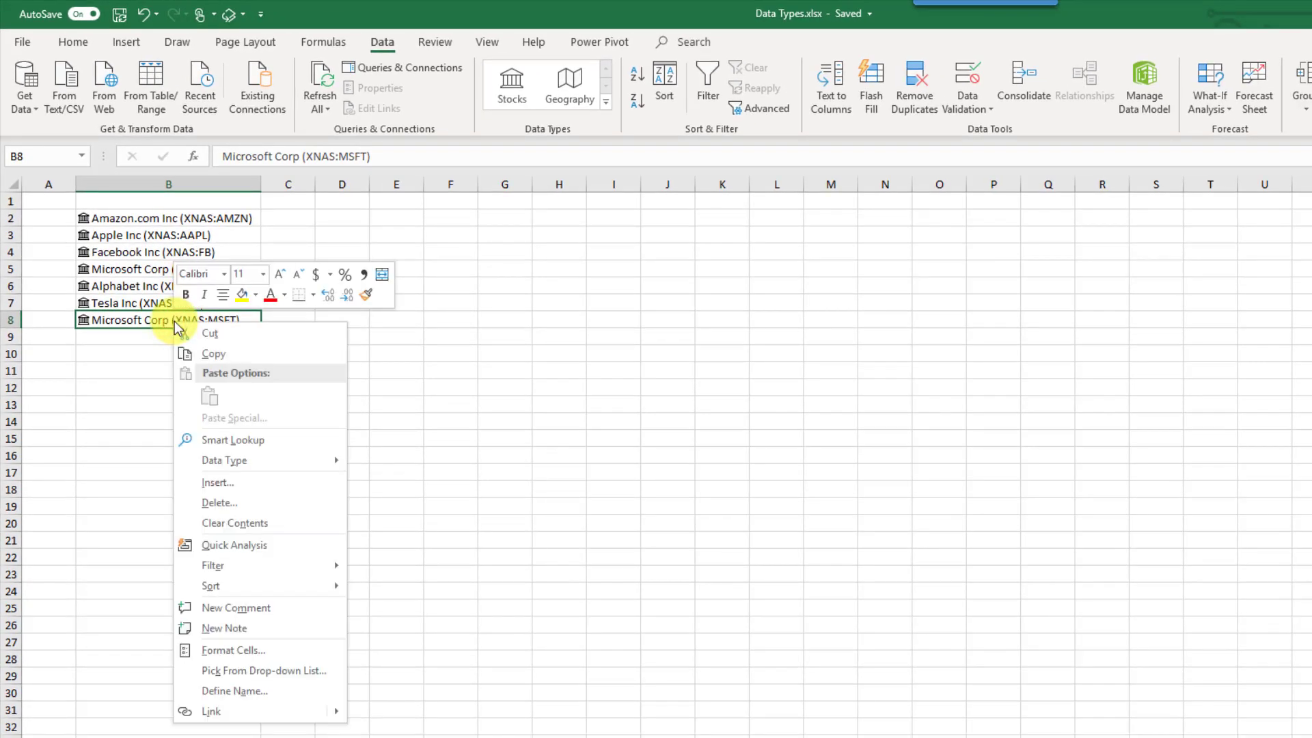
pyautogui.moveTo(231, 466)
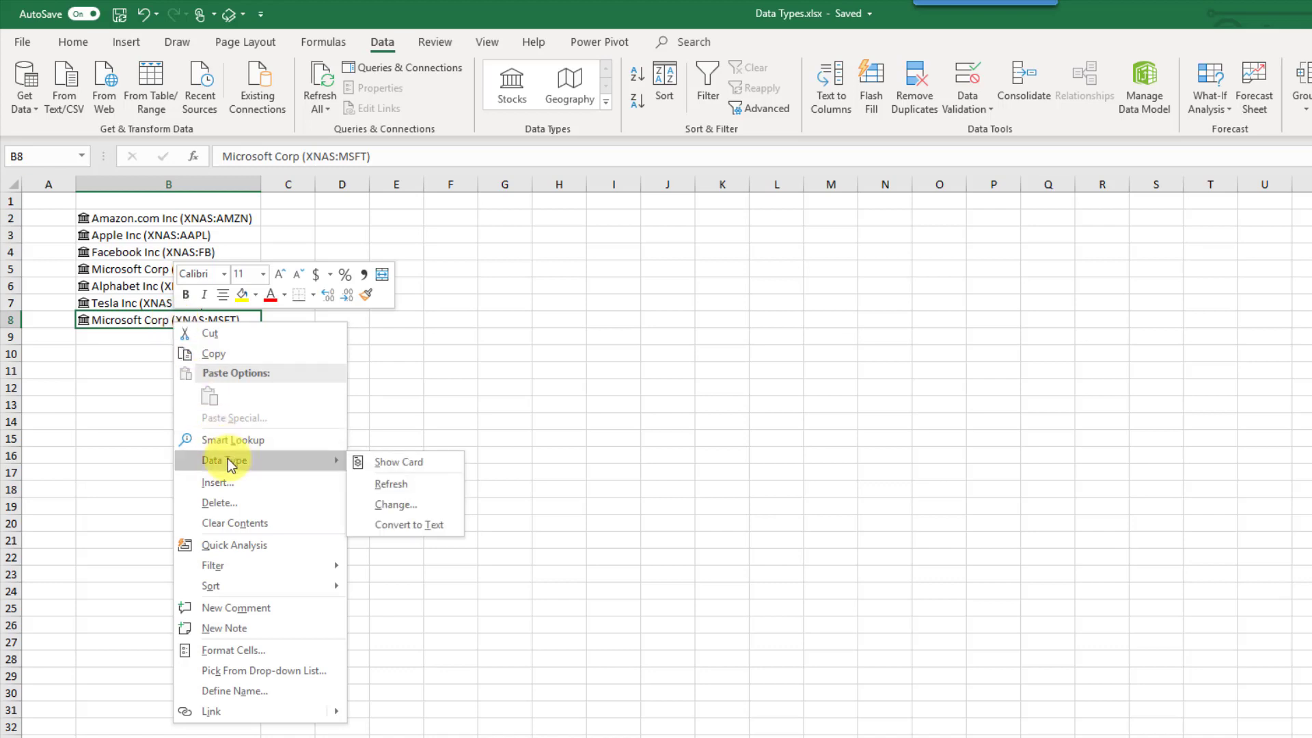
pyautogui.click(404, 505)
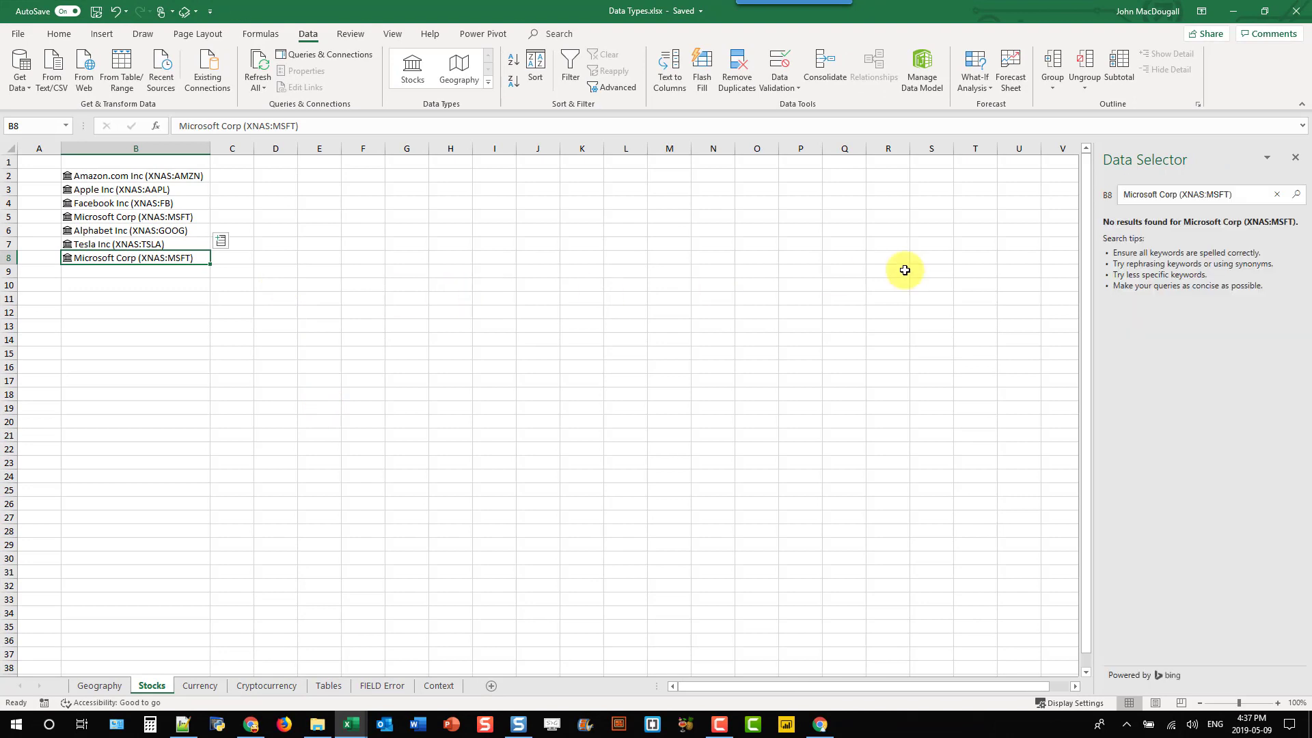
pyautogui.hotkey('ctrl', 'a')
pyautogui.write('or')
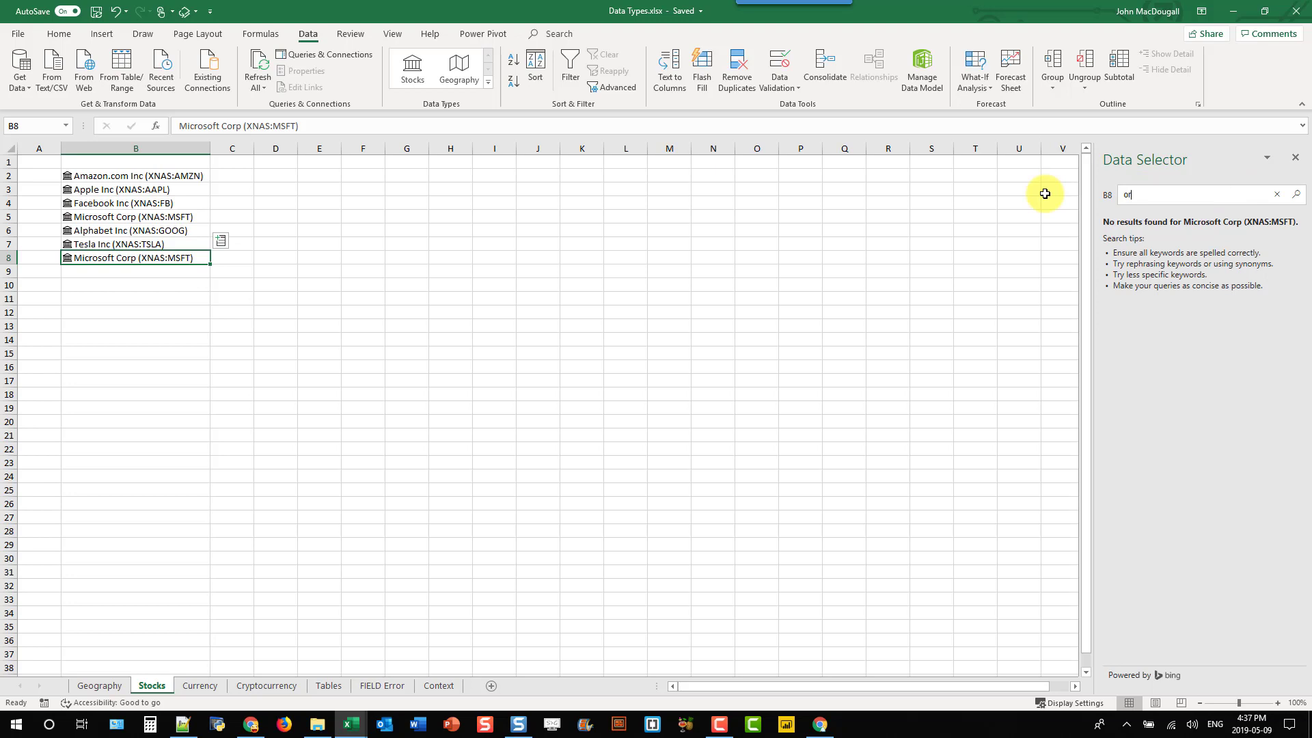
pyautogui.write('cle')
pyautogui.press('Return')
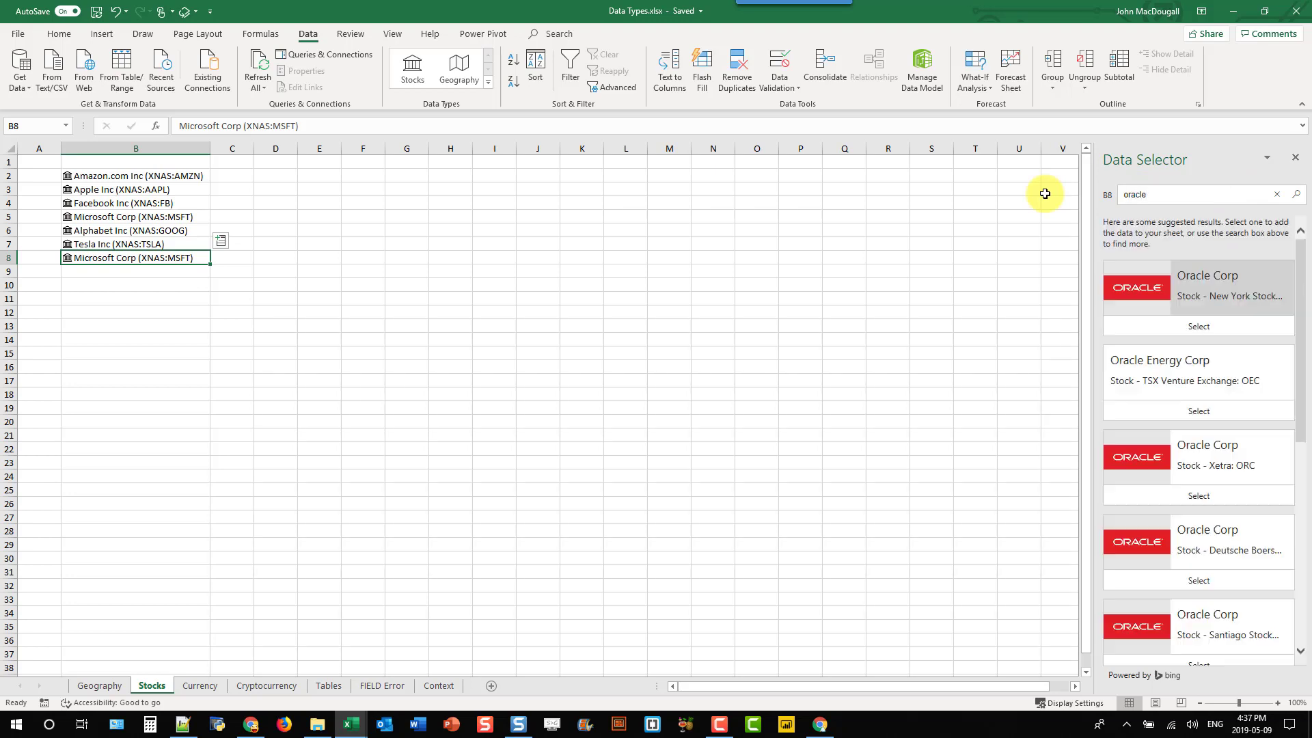
pyautogui.click(1203, 328)
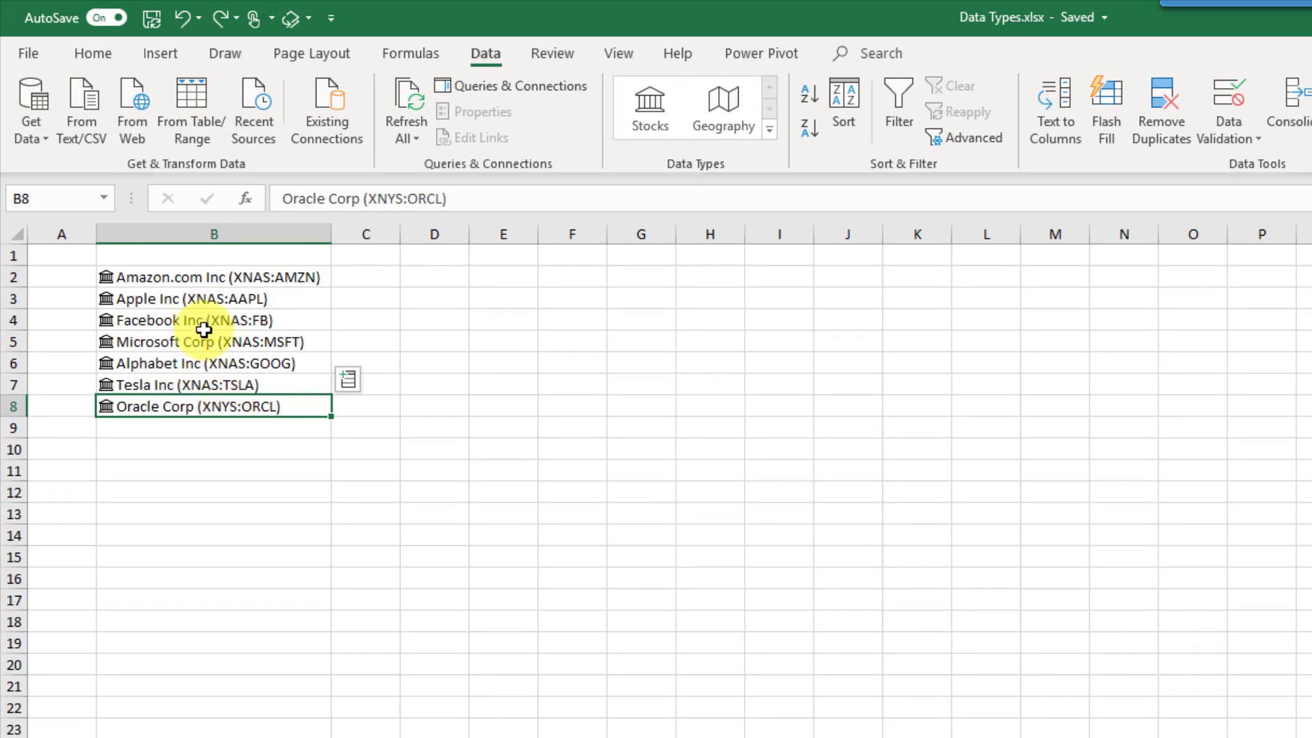
# - Examine the stock fields and description on Amazon's data card in B2, and its form for reporting bad data
pyautogui.click(108, 283)
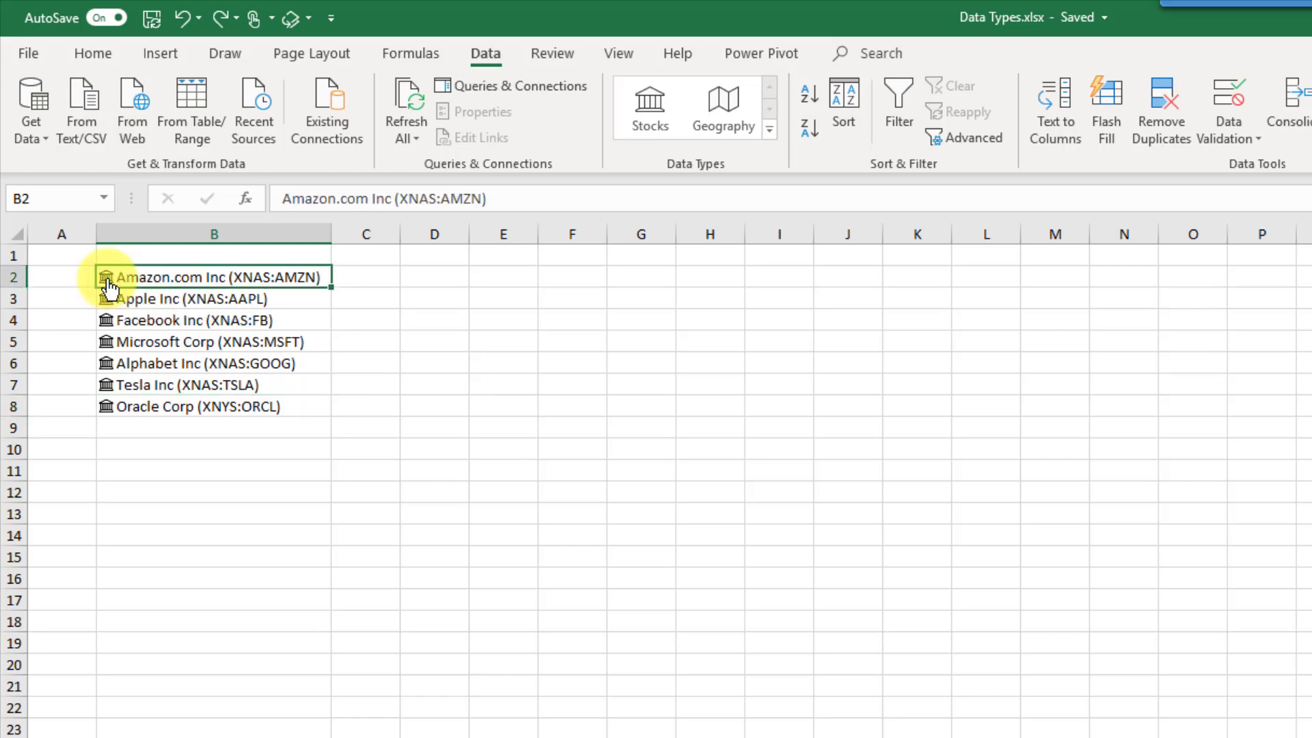
pyautogui.click(108, 284)
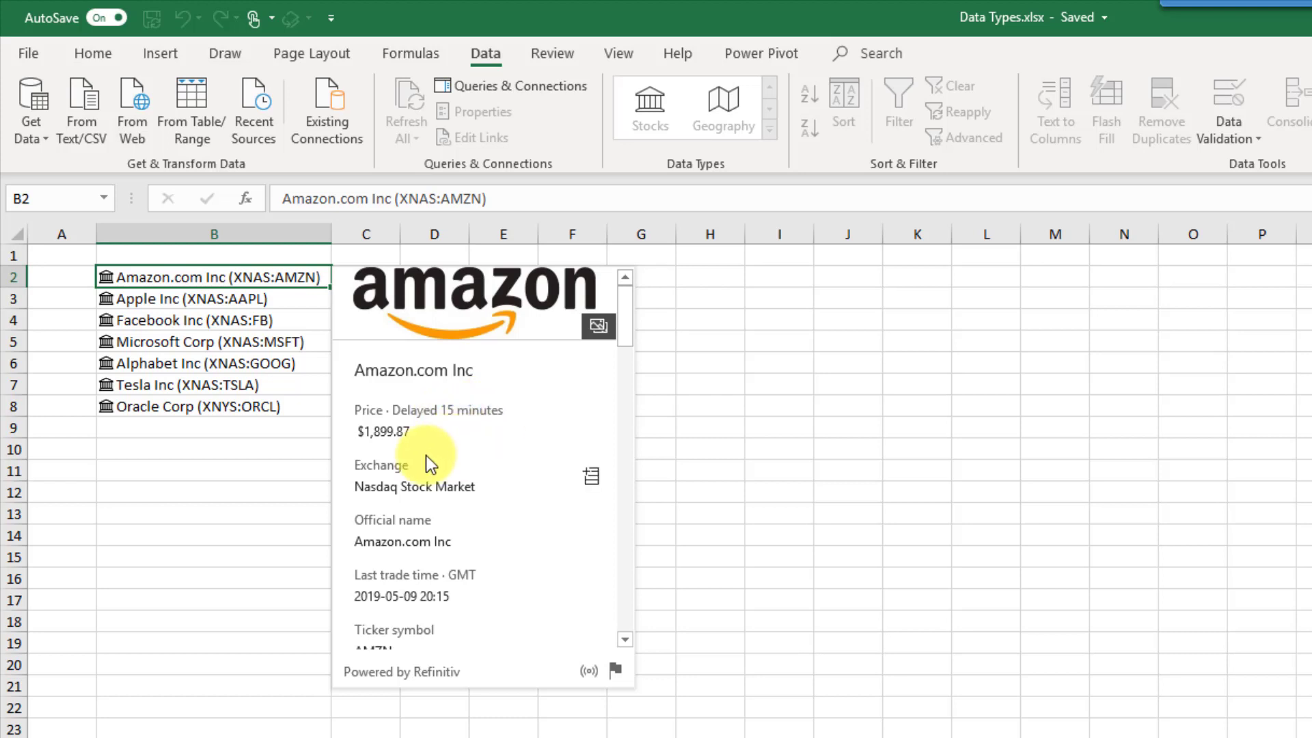
pyautogui.scroll(-3, 440, 460)
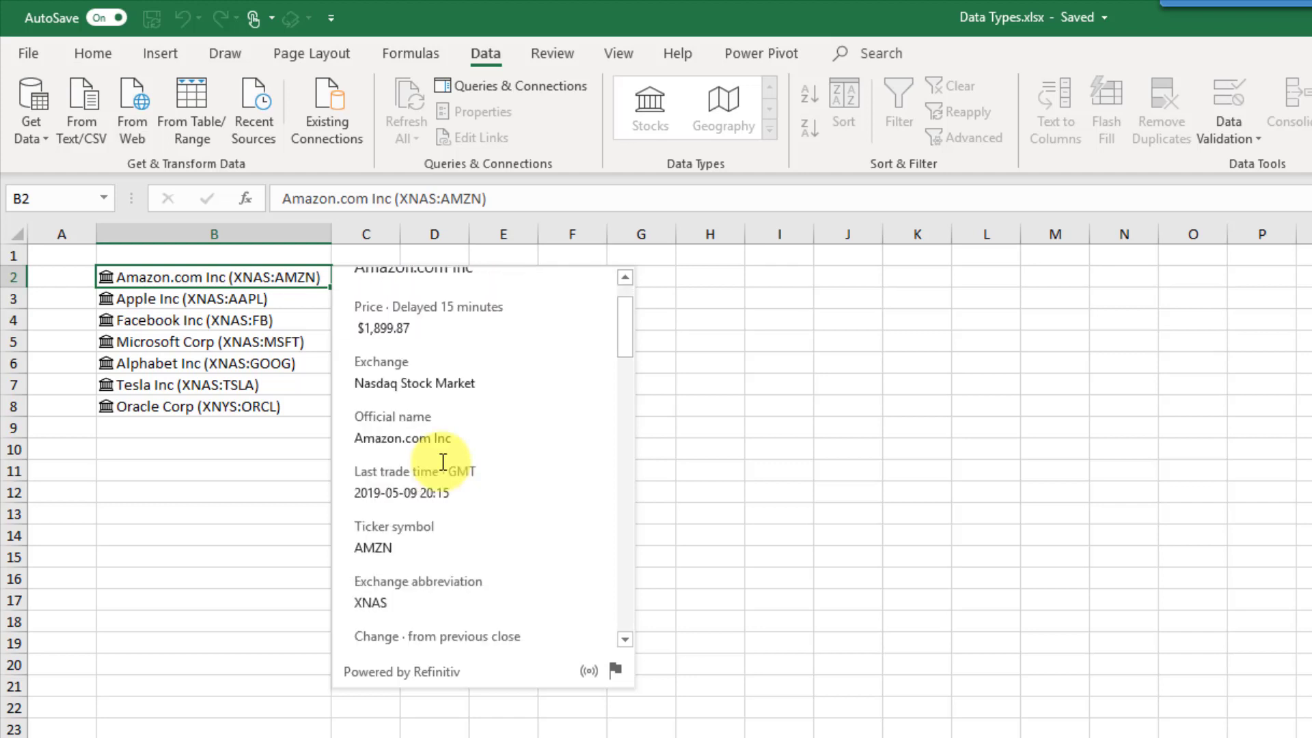
pyautogui.scroll(-12, 443, 462)
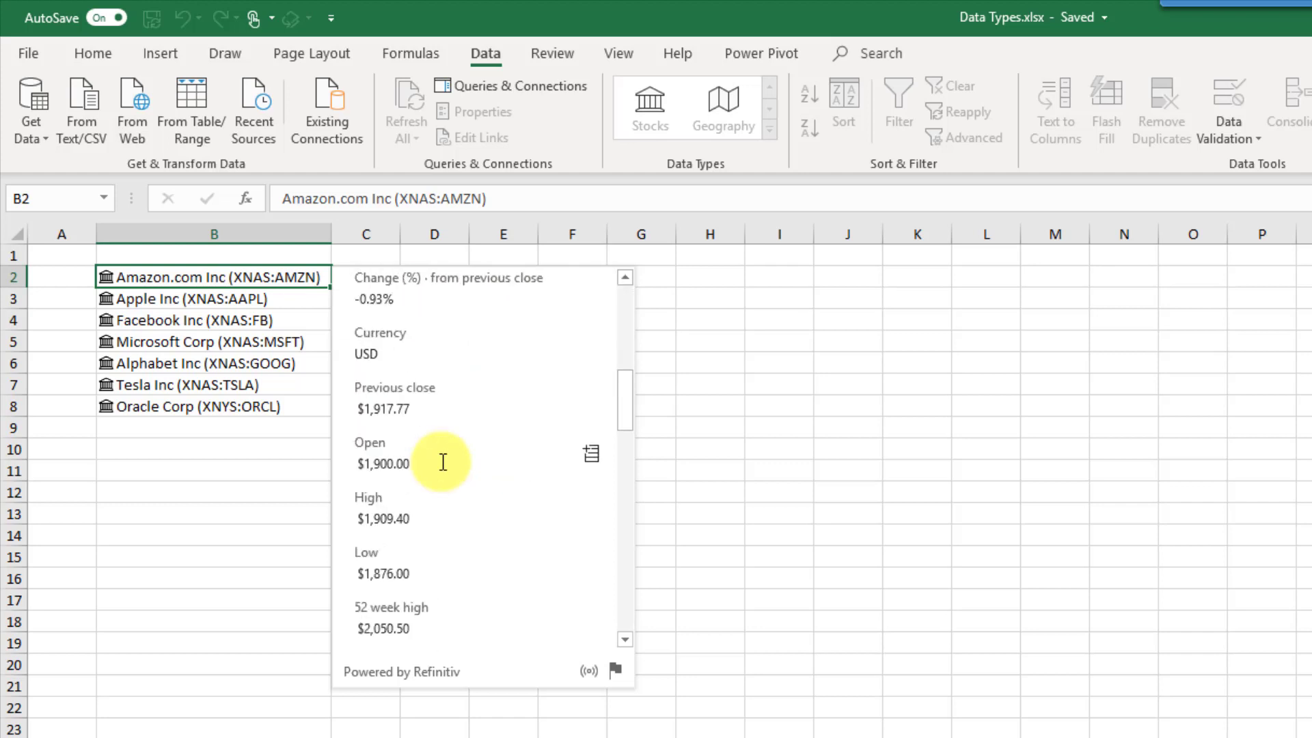
pyautogui.scroll(-15, 443, 462)
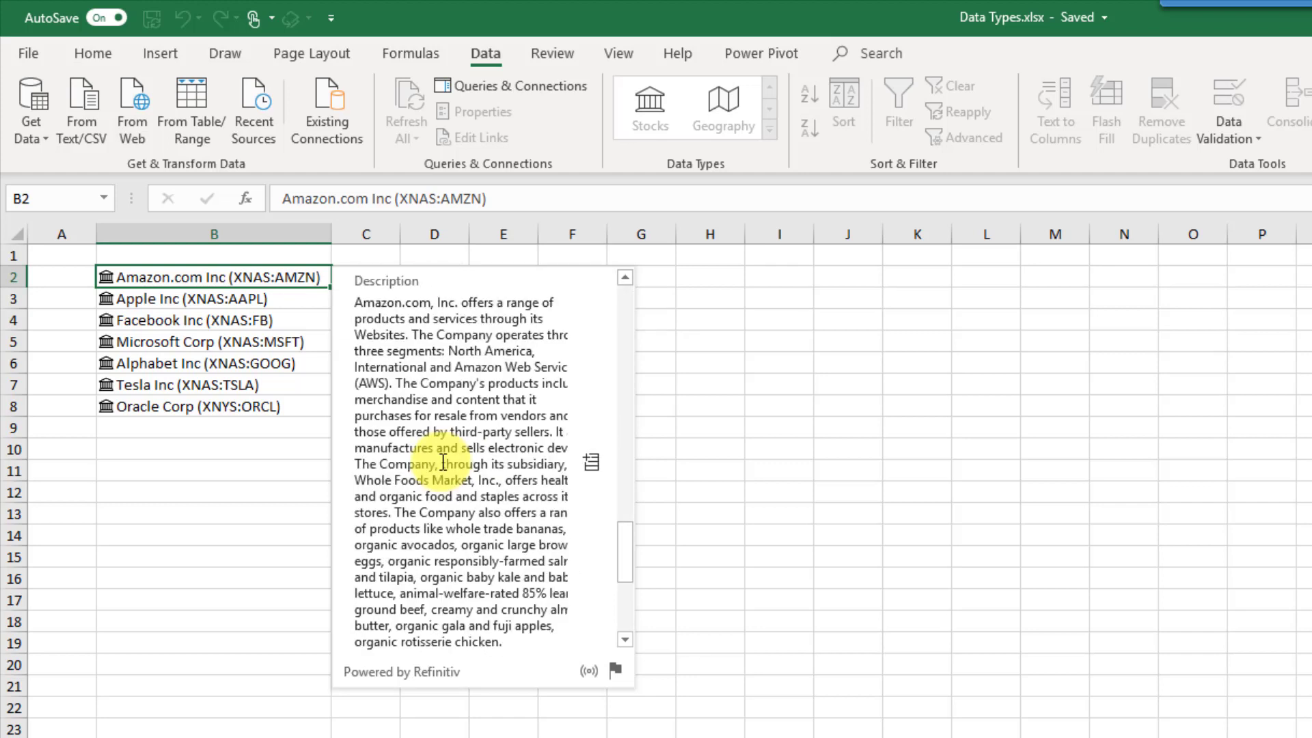
pyautogui.scroll(-2, 443, 463)
pyautogui.moveTo(624, 606); pyautogui.dragTo(628, 309)
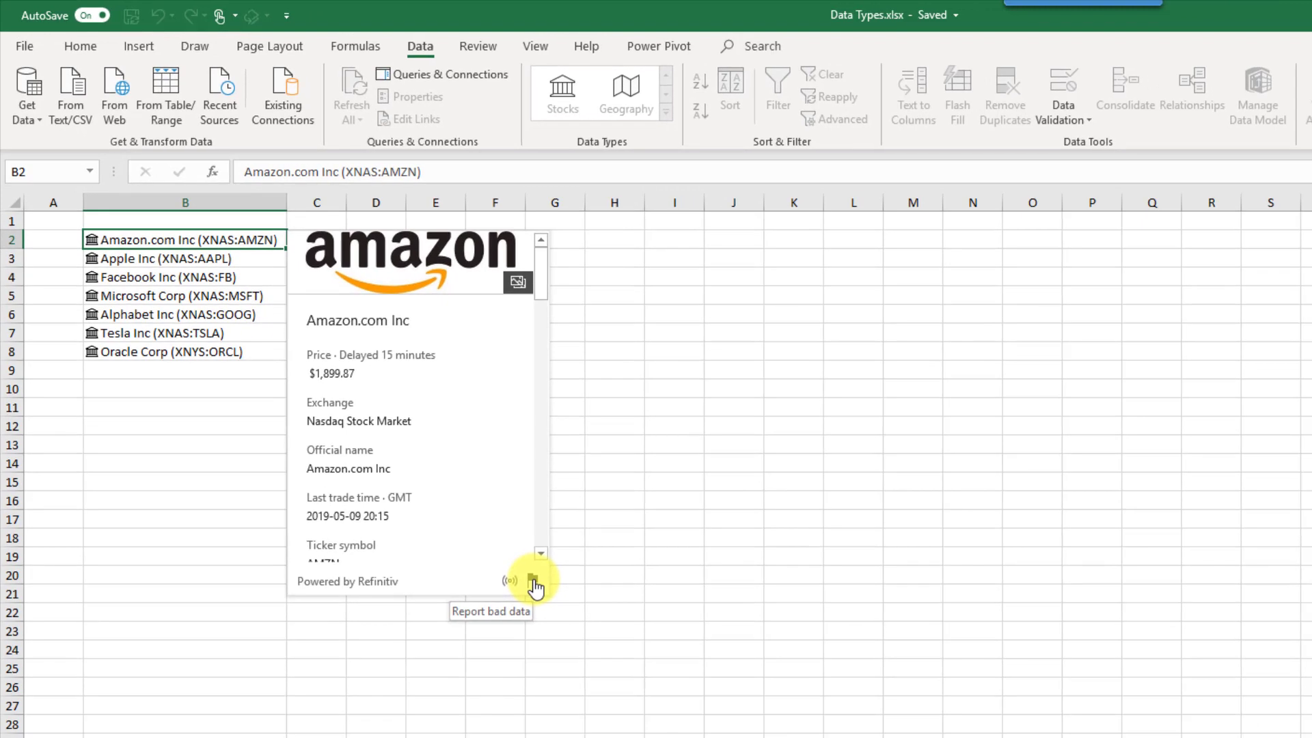
pyautogui.click(532, 579)
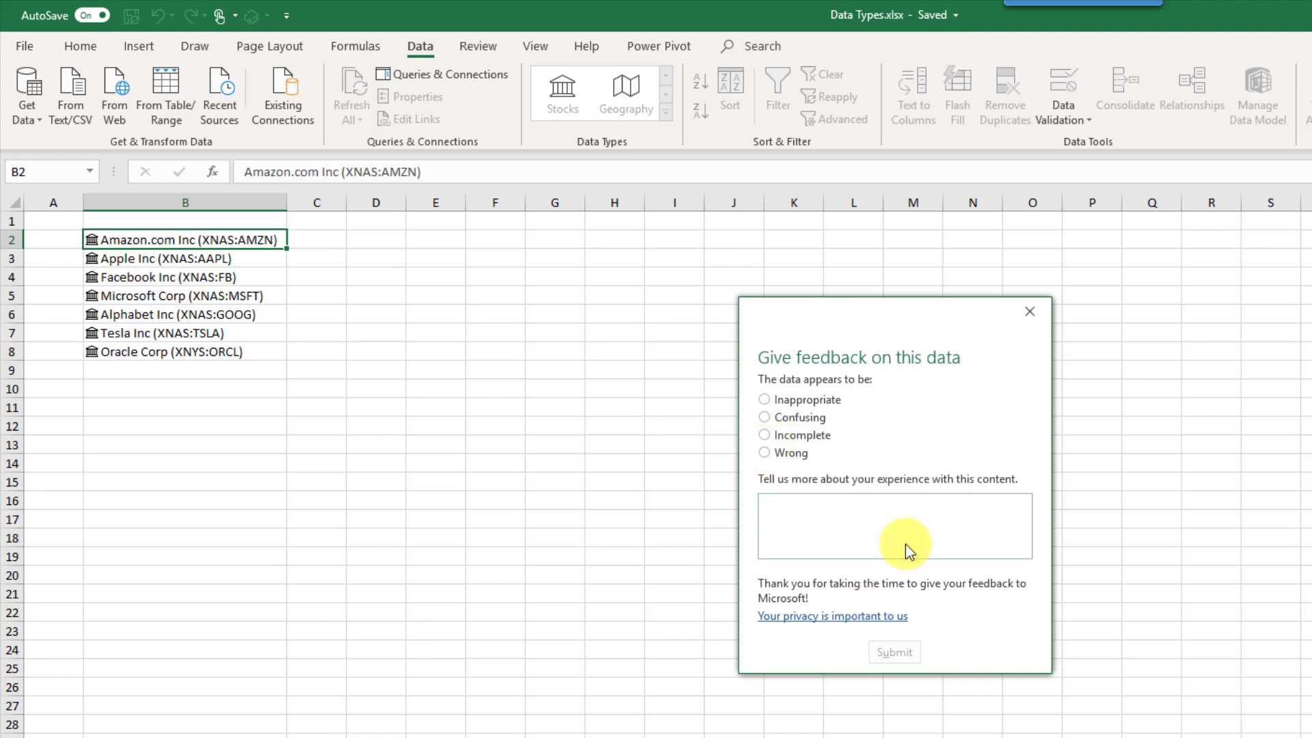
pyautogui.click(1030, 311)
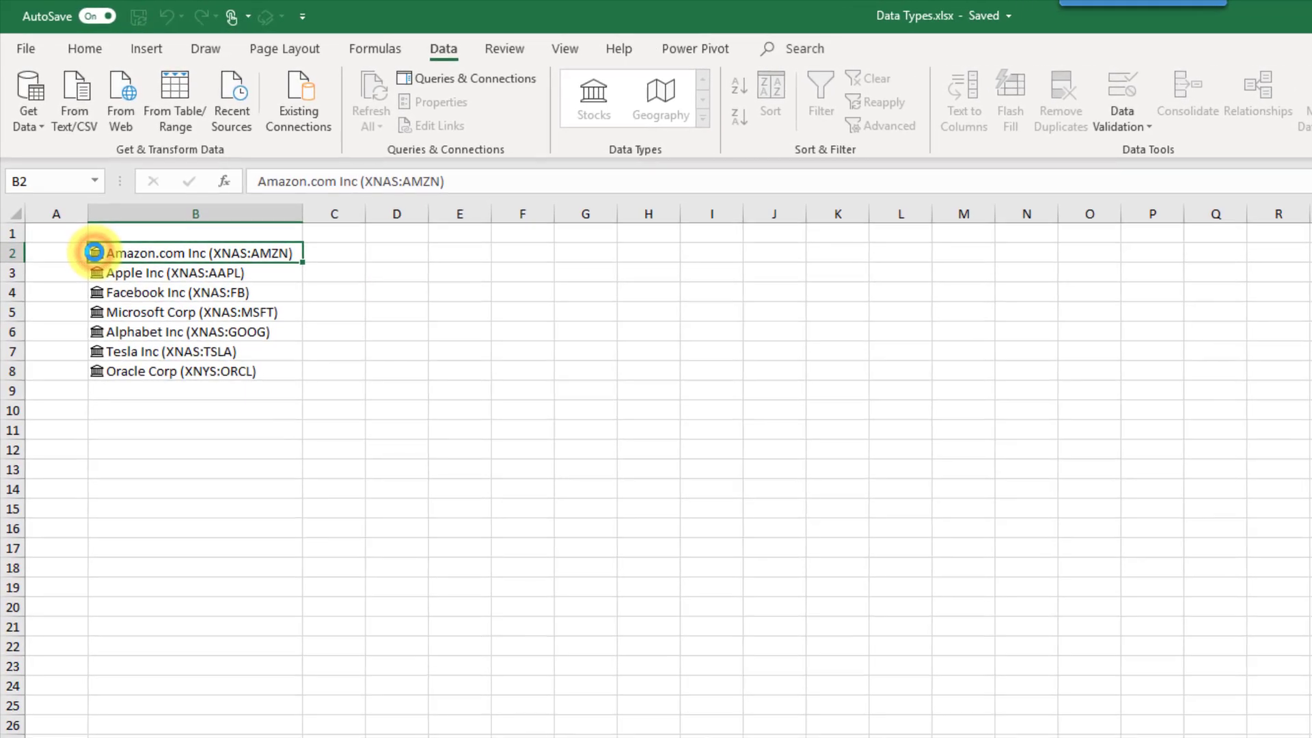
# - Extract the Price field from Amazon's data card in B2 to the grid
pyautogui.click(95, 252)
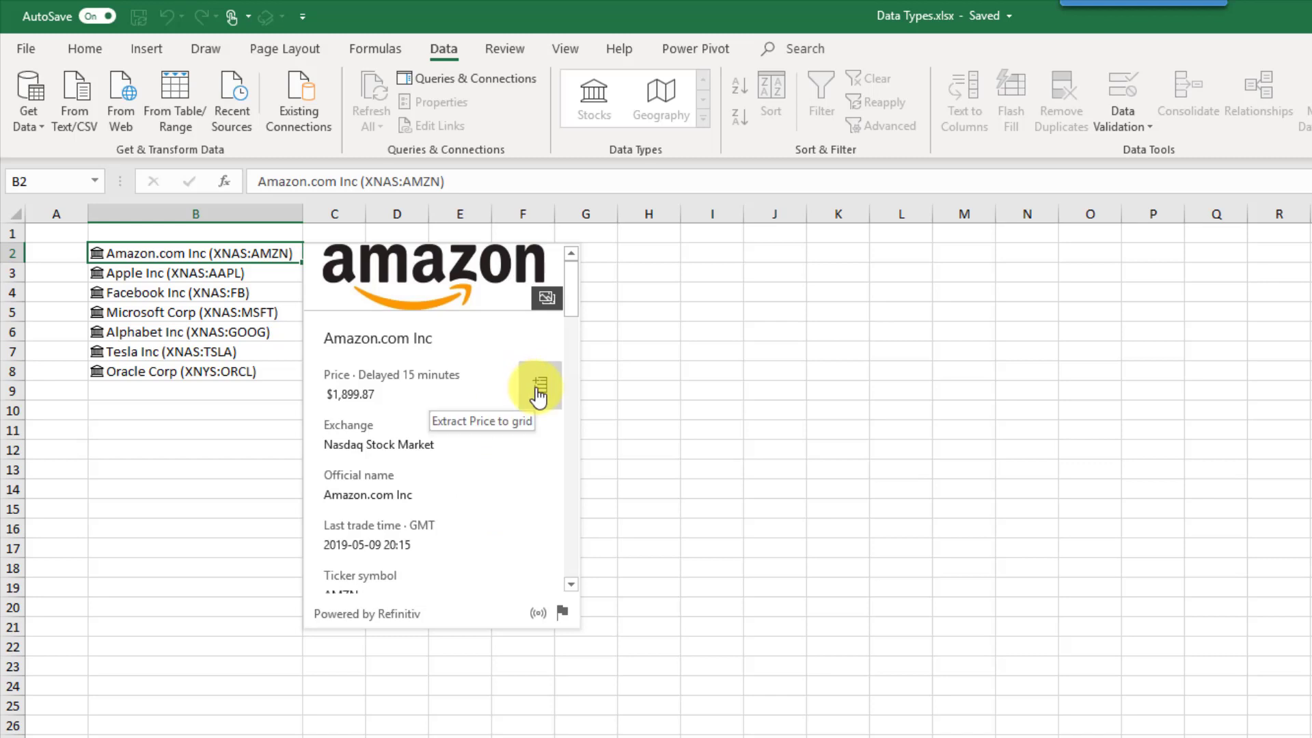
pyautogui.click(539, 394)
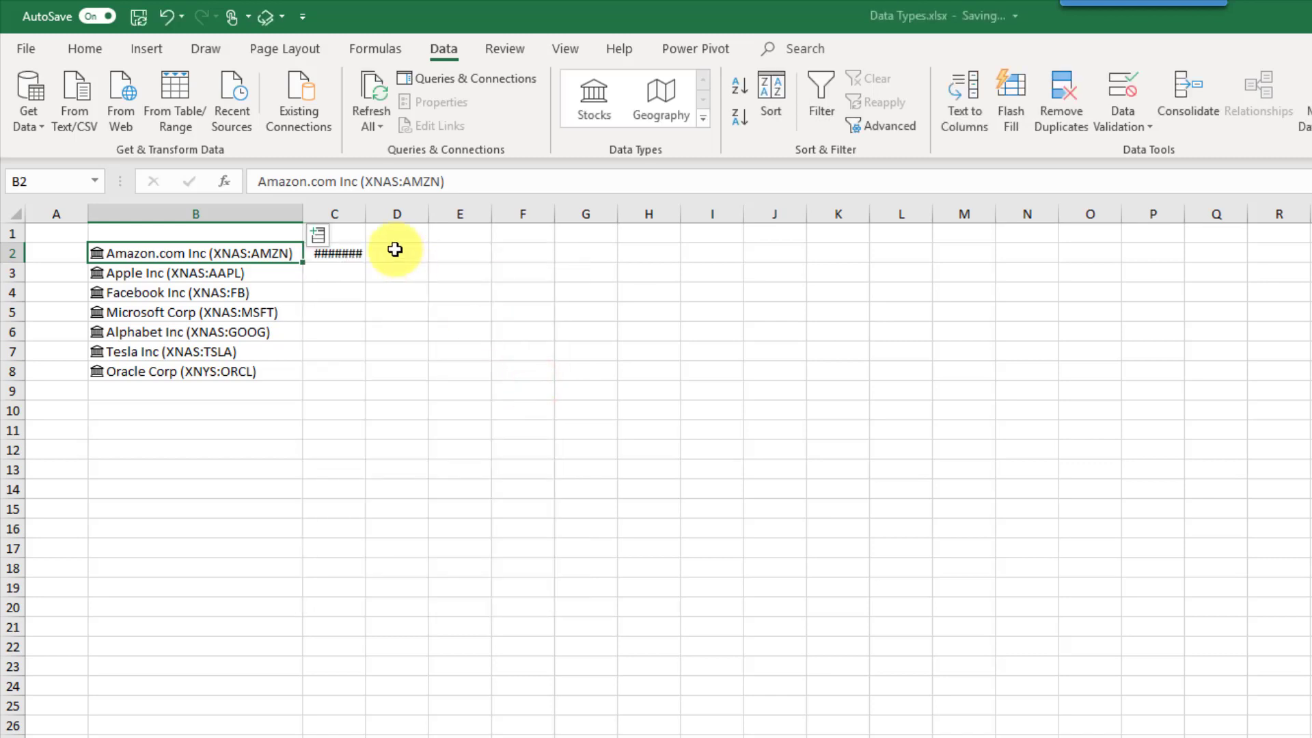
# - Auto-fit the width of column C to Amazon's extracted price
pyautogui.moveTo(366, 214); pyautogui.dragTo(366, 215)
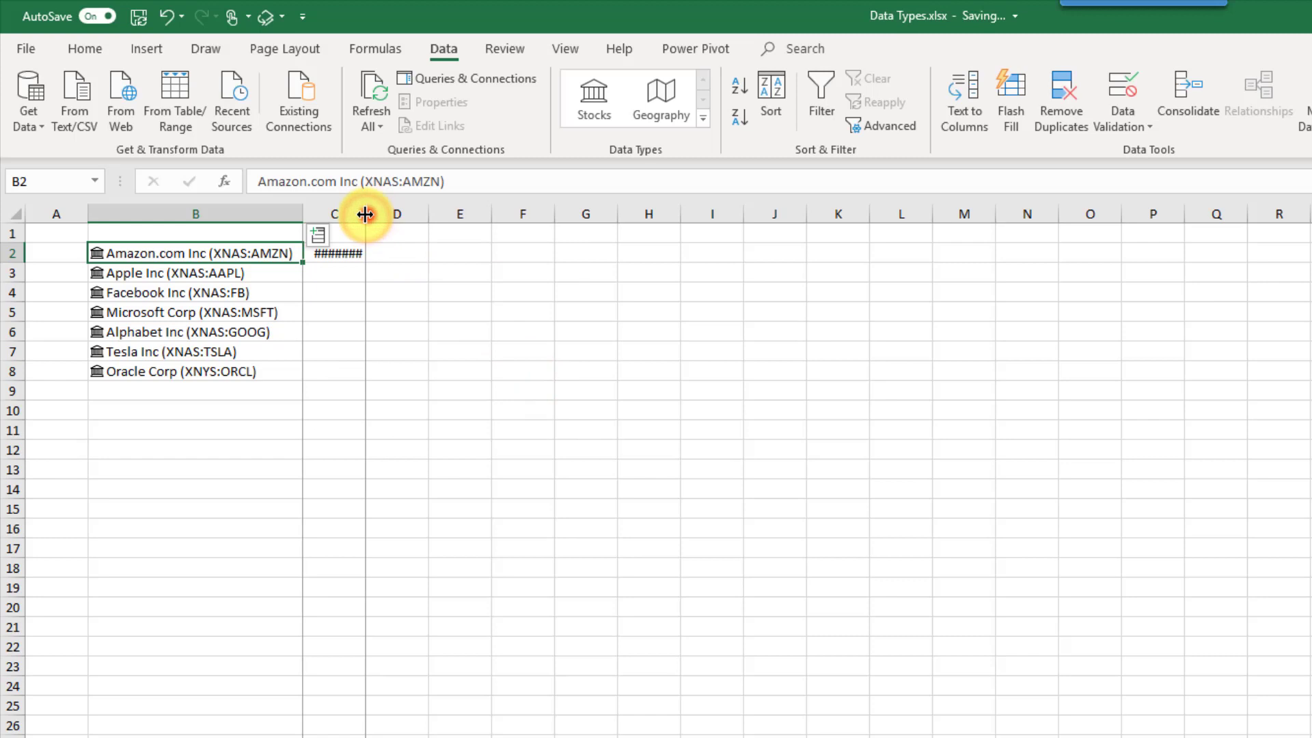
pyautogui.doubleClick(366, 215)
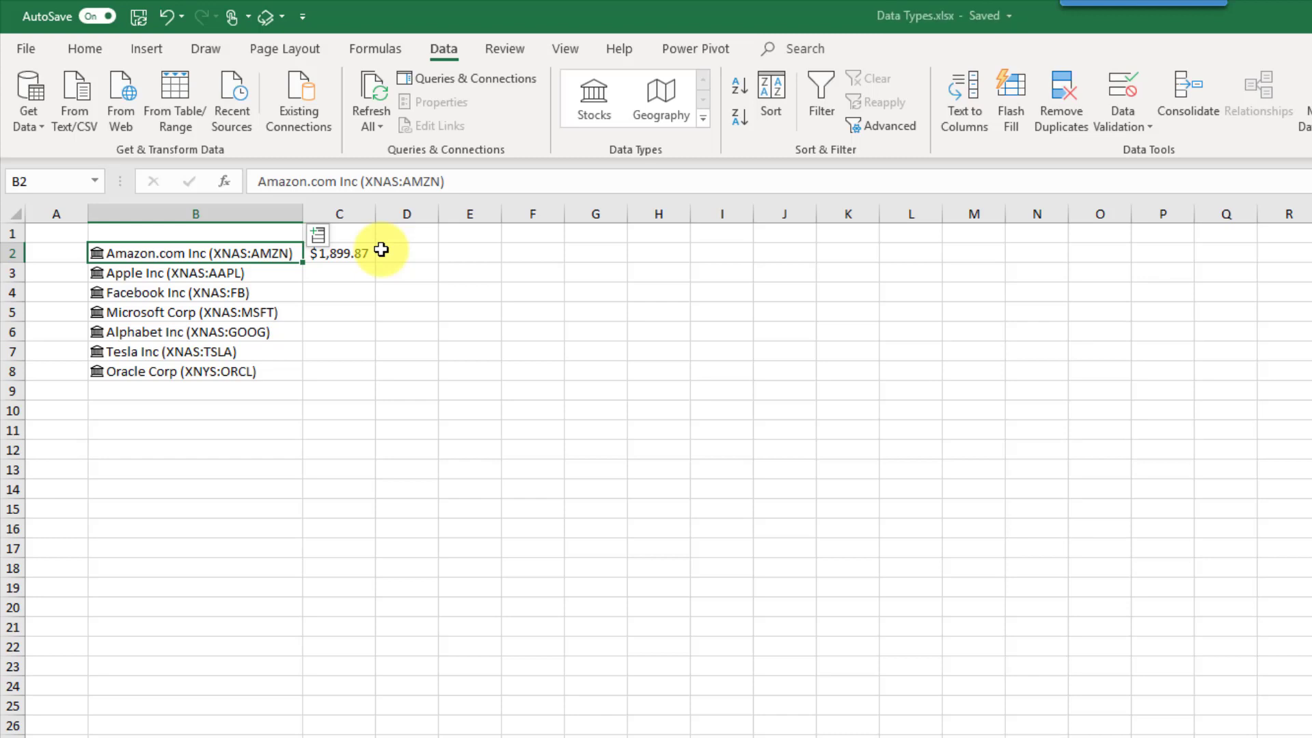
# - Show the data card for Amazon in B2, look at its Price field, and close the card
pyautogui.rightClick(198, 250)
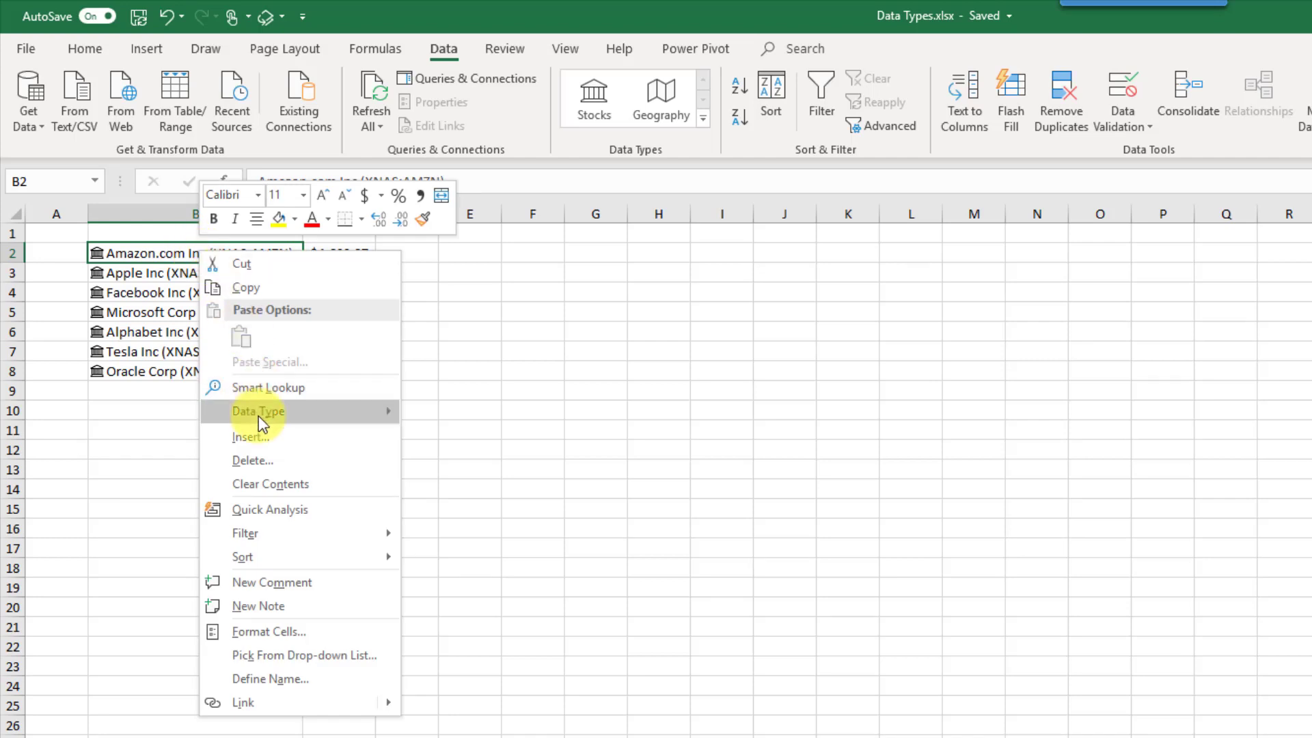
pyautogui.moveTo(259, 415)
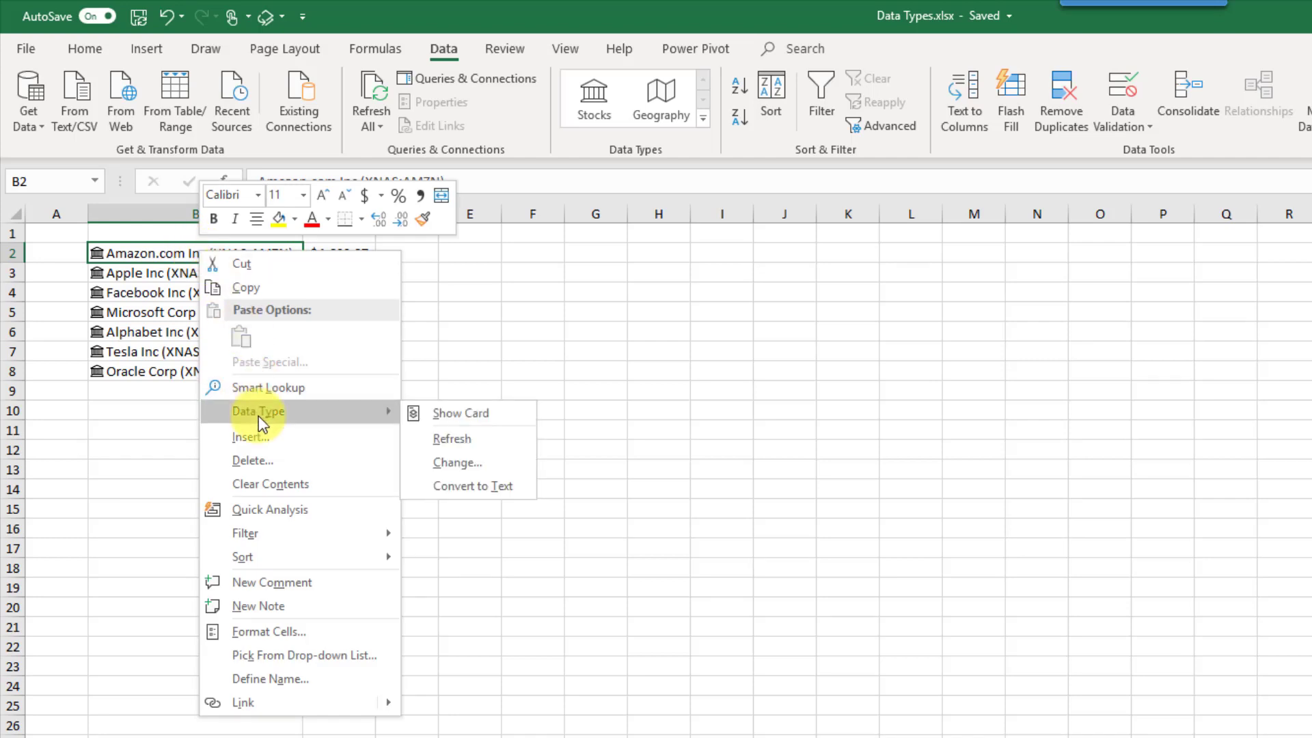
pyautogui.click(464, 412)
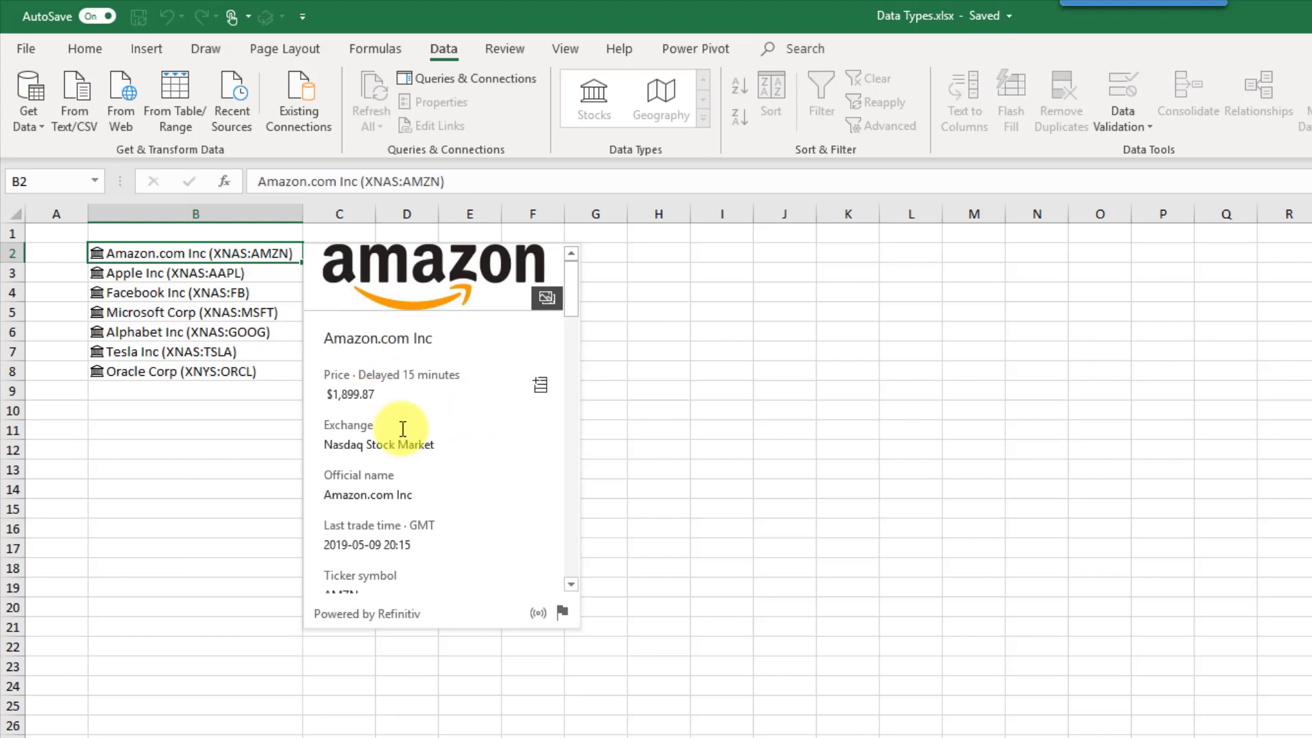
pyautogui.moveTo(433, 373)
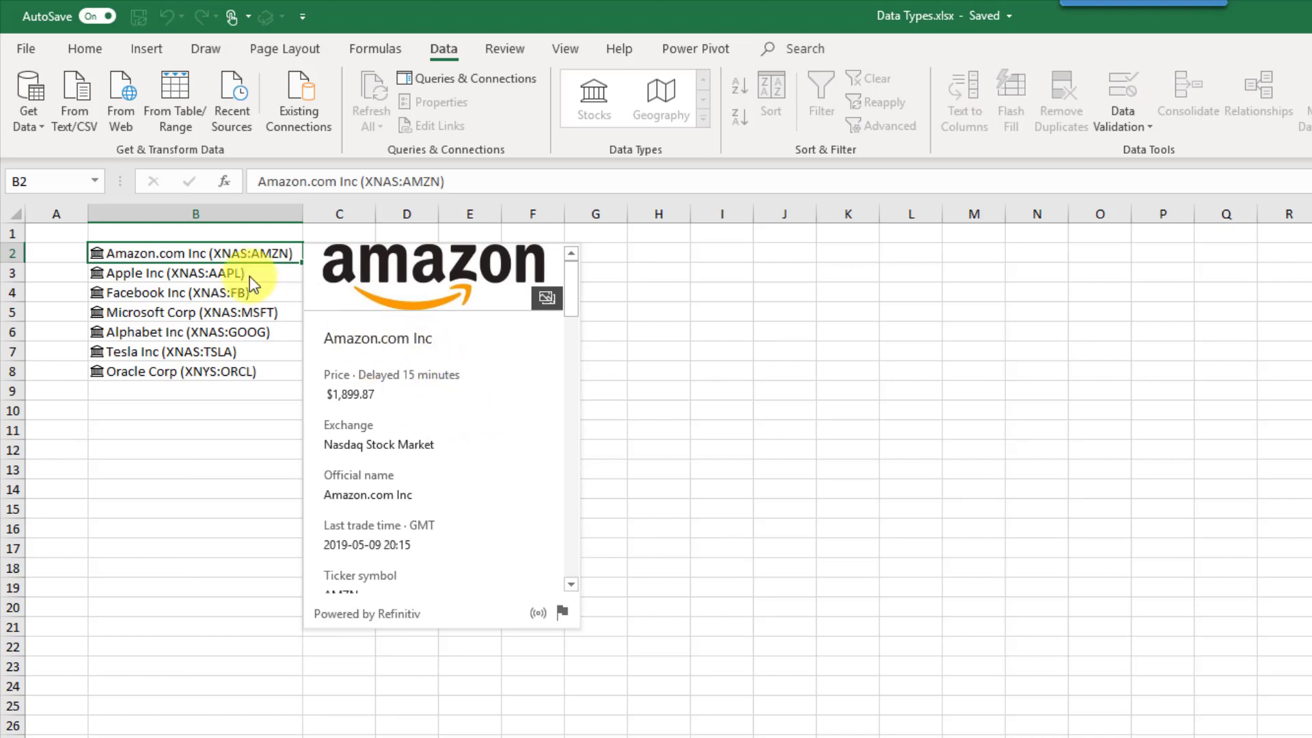
pyautogui.click(211, 252)
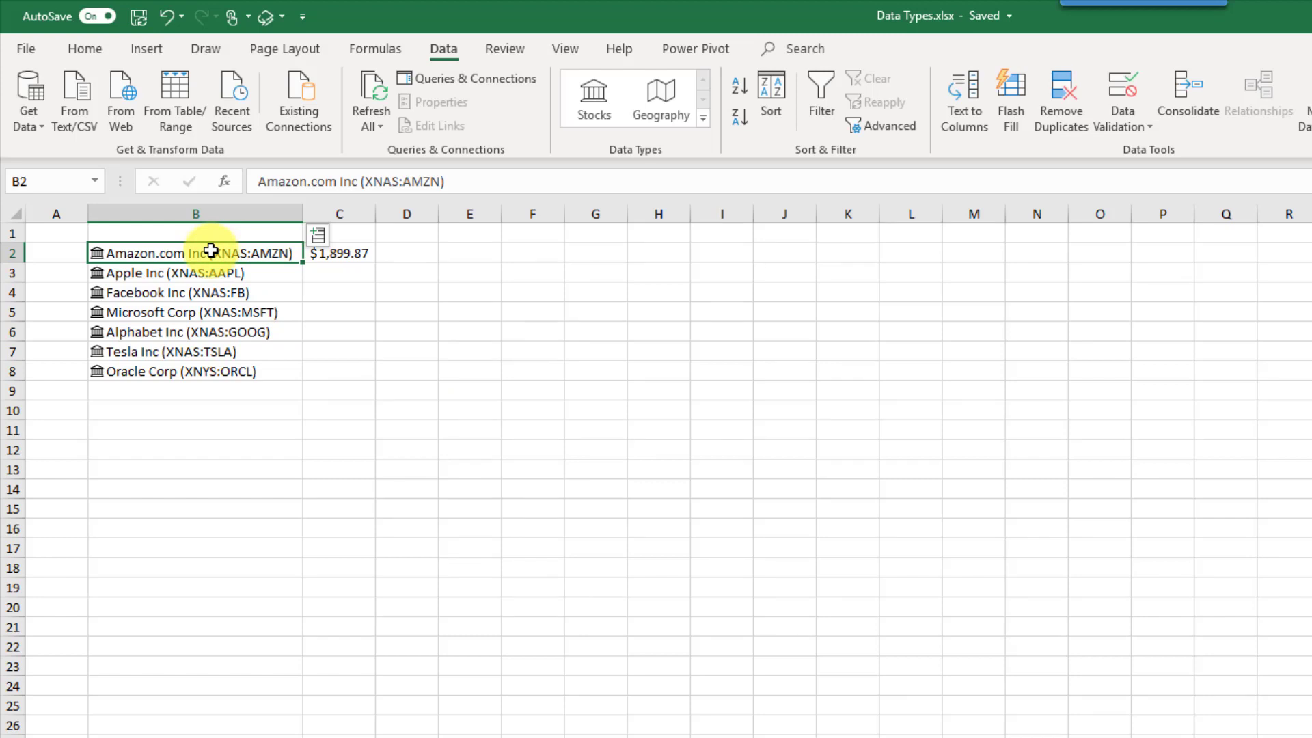
# - Extract the Price field for all companies in B2:B8 into column D and auto-fit that column's width
pyautogui.moveTo(211, 251); pyautogui.dragTo(217, 364)
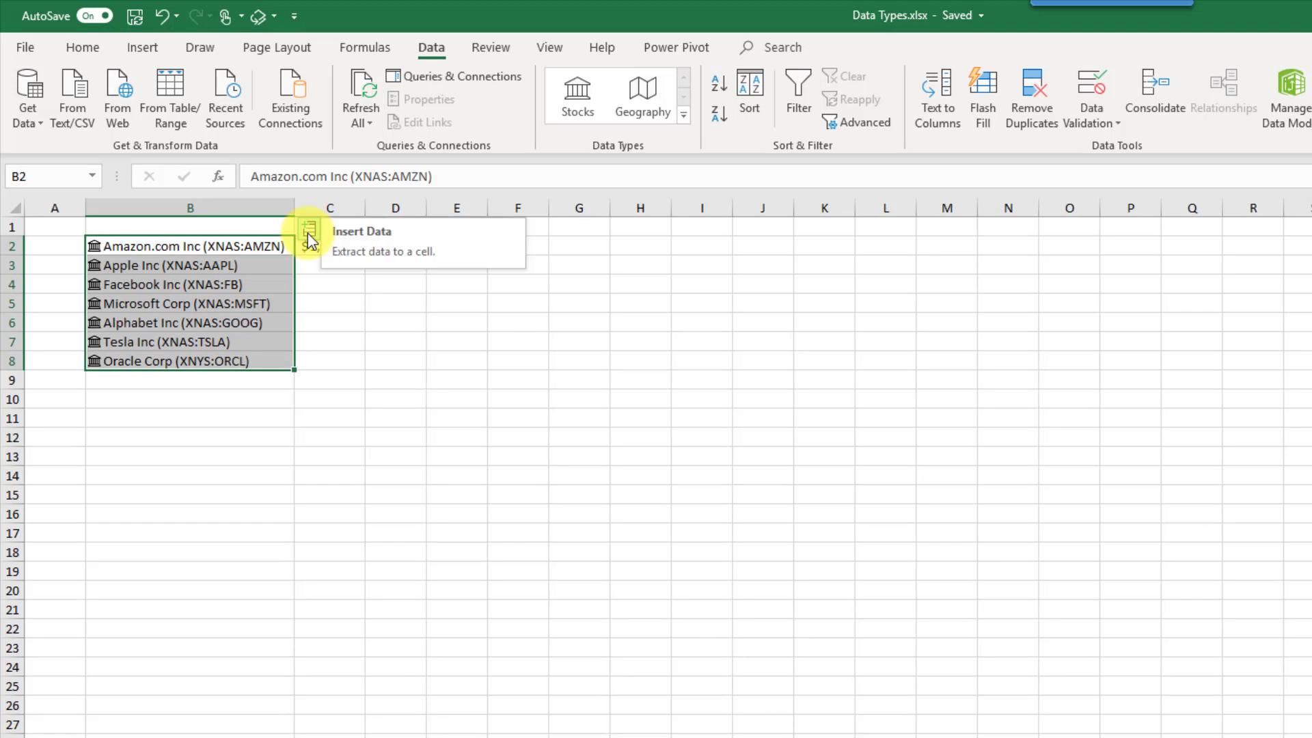
pyautogui.click(307, 232)
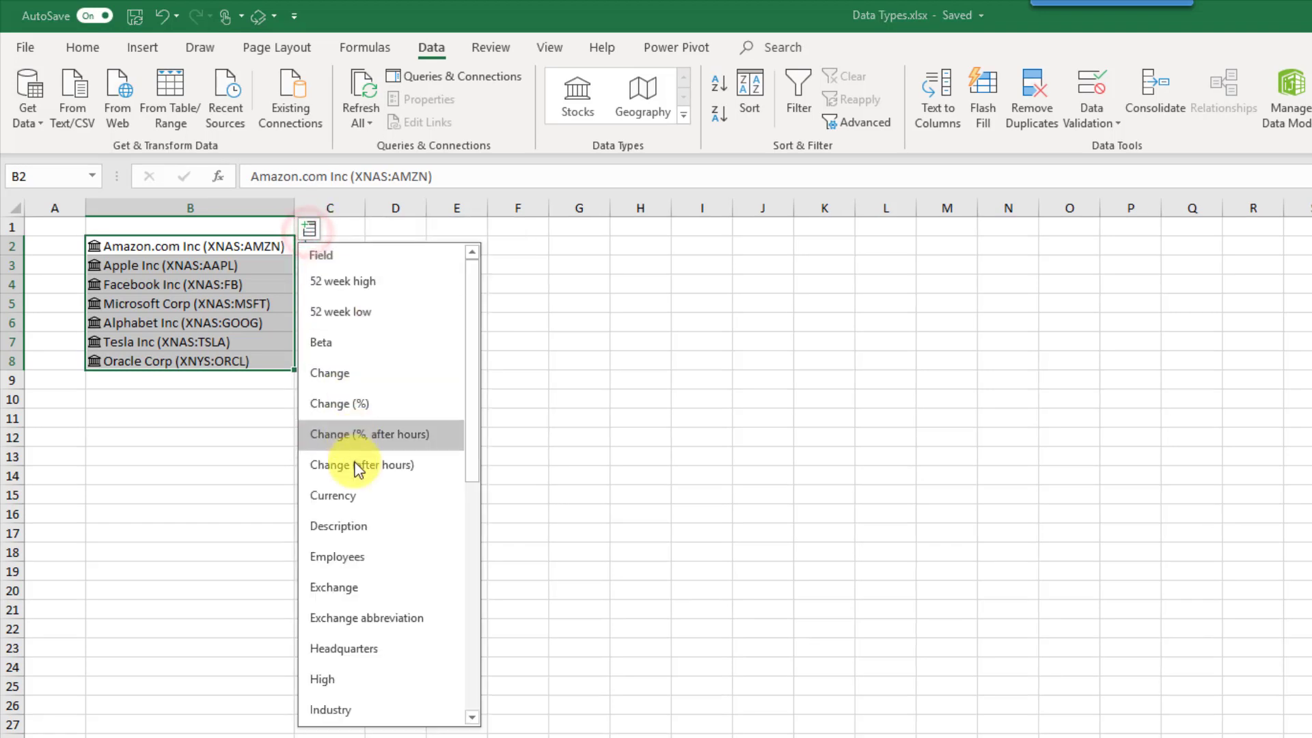
pyautogui.scroll(-5, 362, 574)
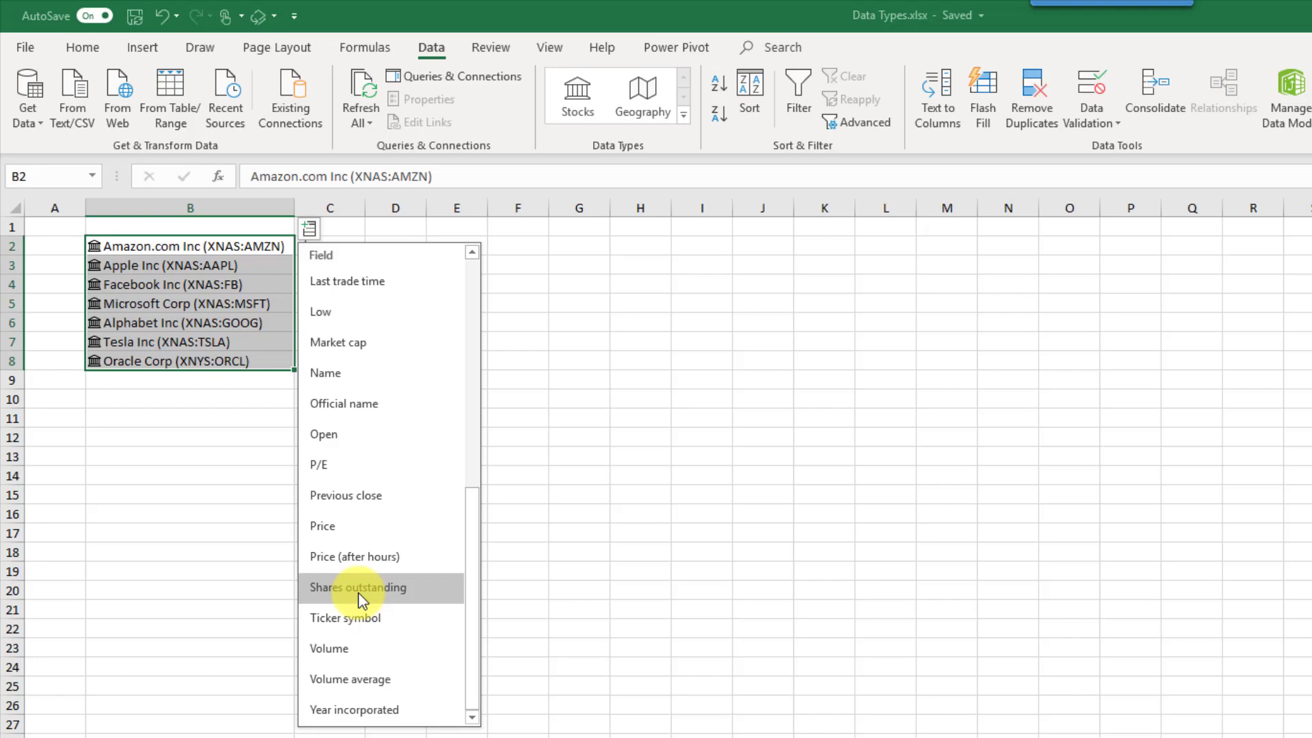
pyautogui.click(363, 525)
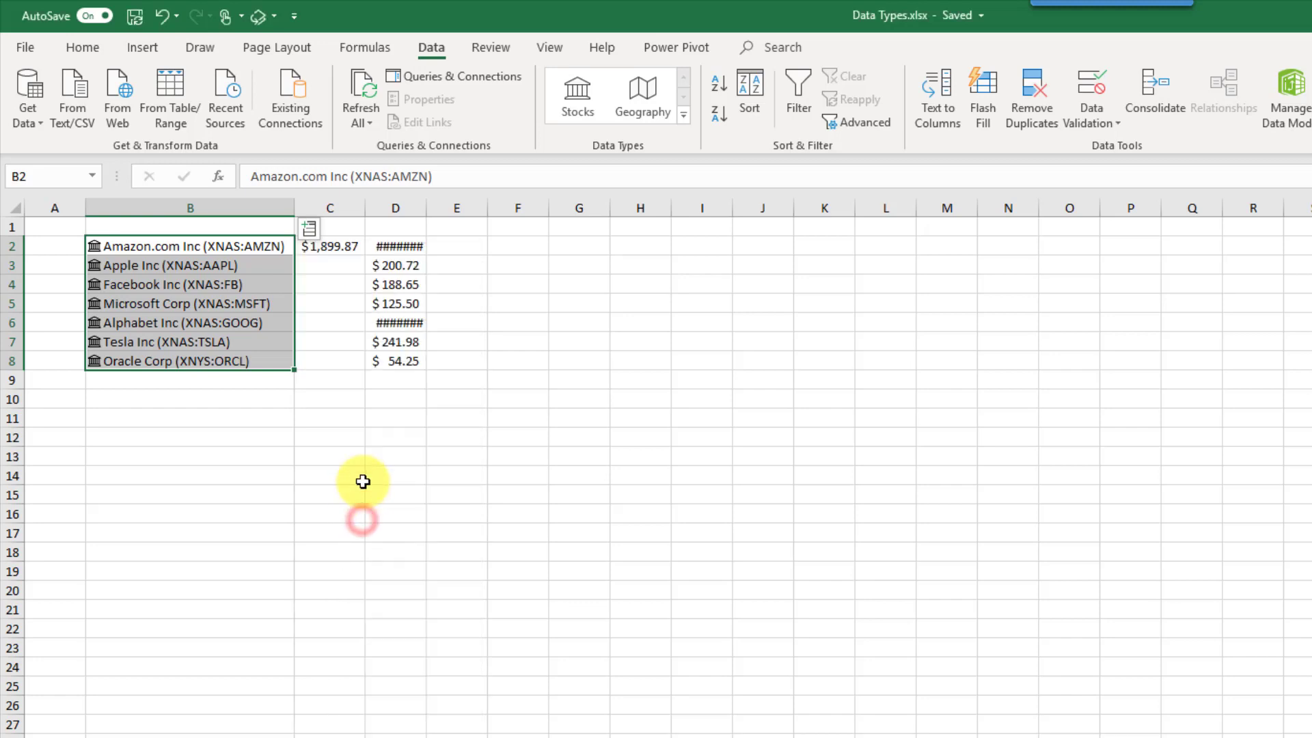
pyautogui.doubleClick(426, 207)
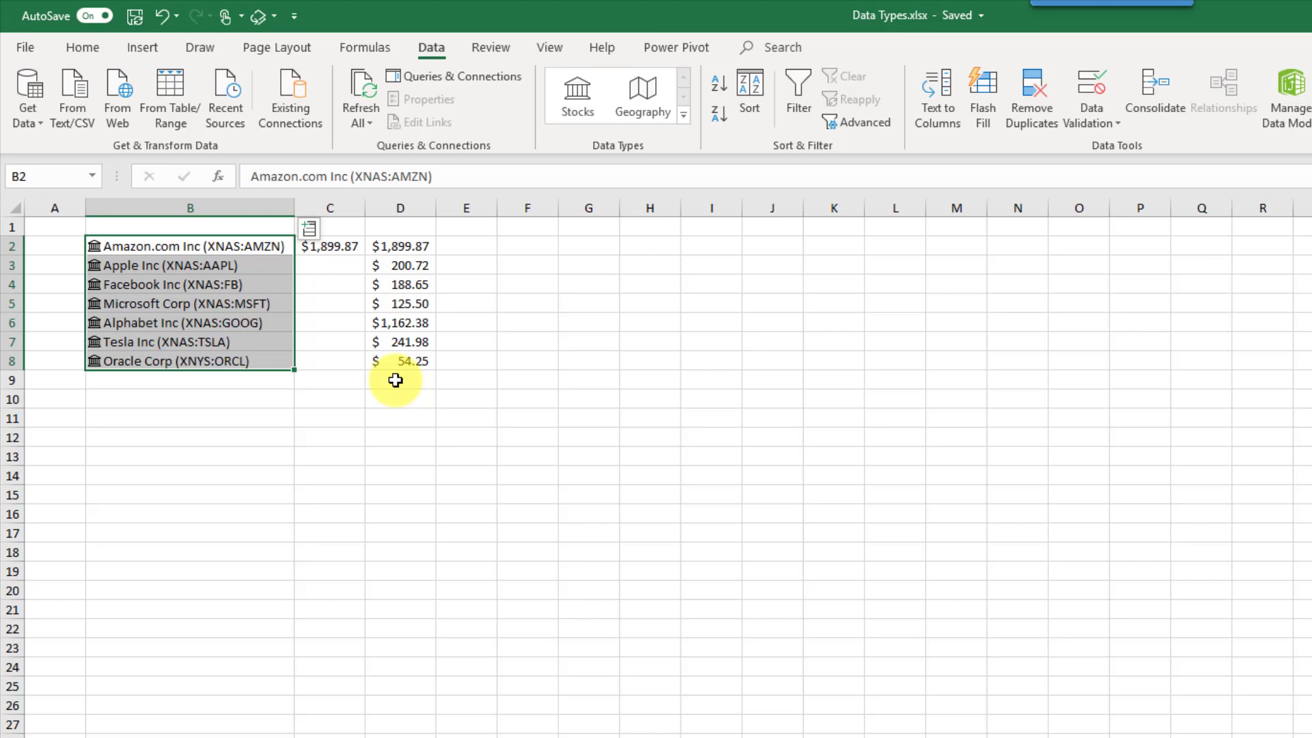
# - Examine the formula behind Amazon's price in D2
pyautogui.click(419, 246)
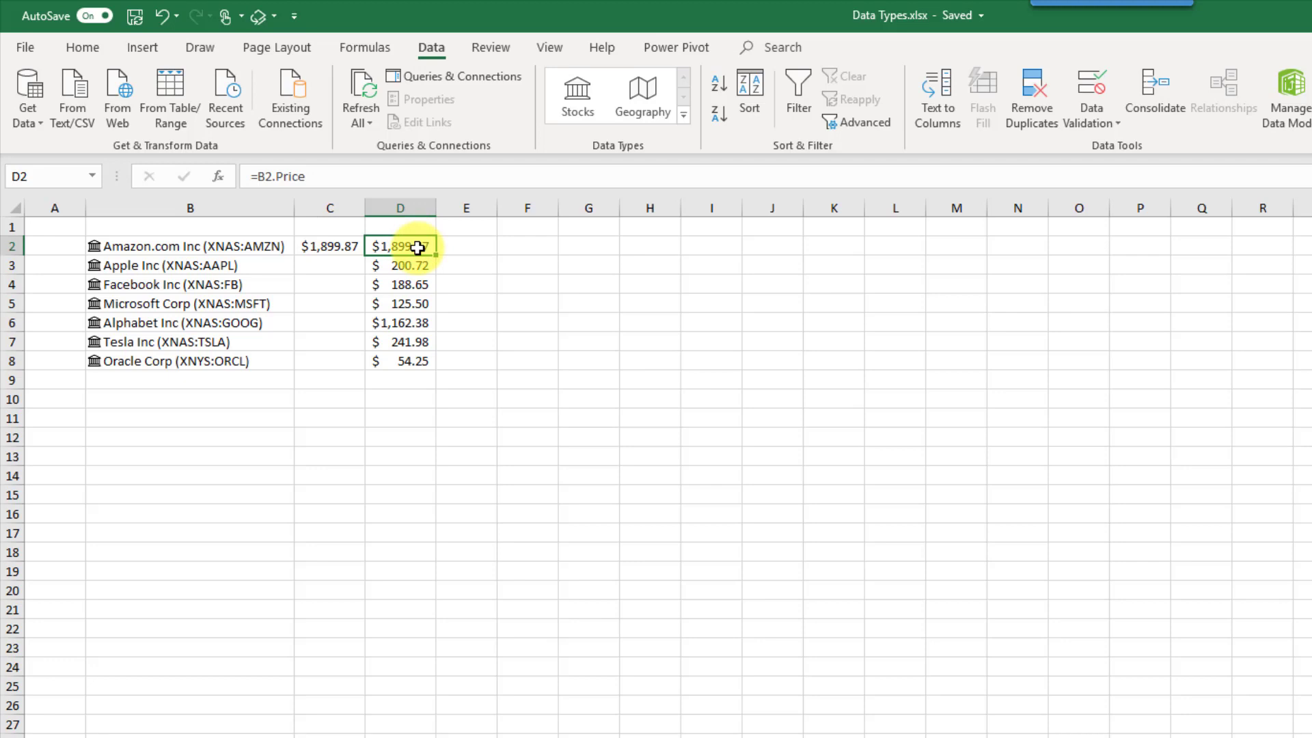
pyautogui.click(382, 172)
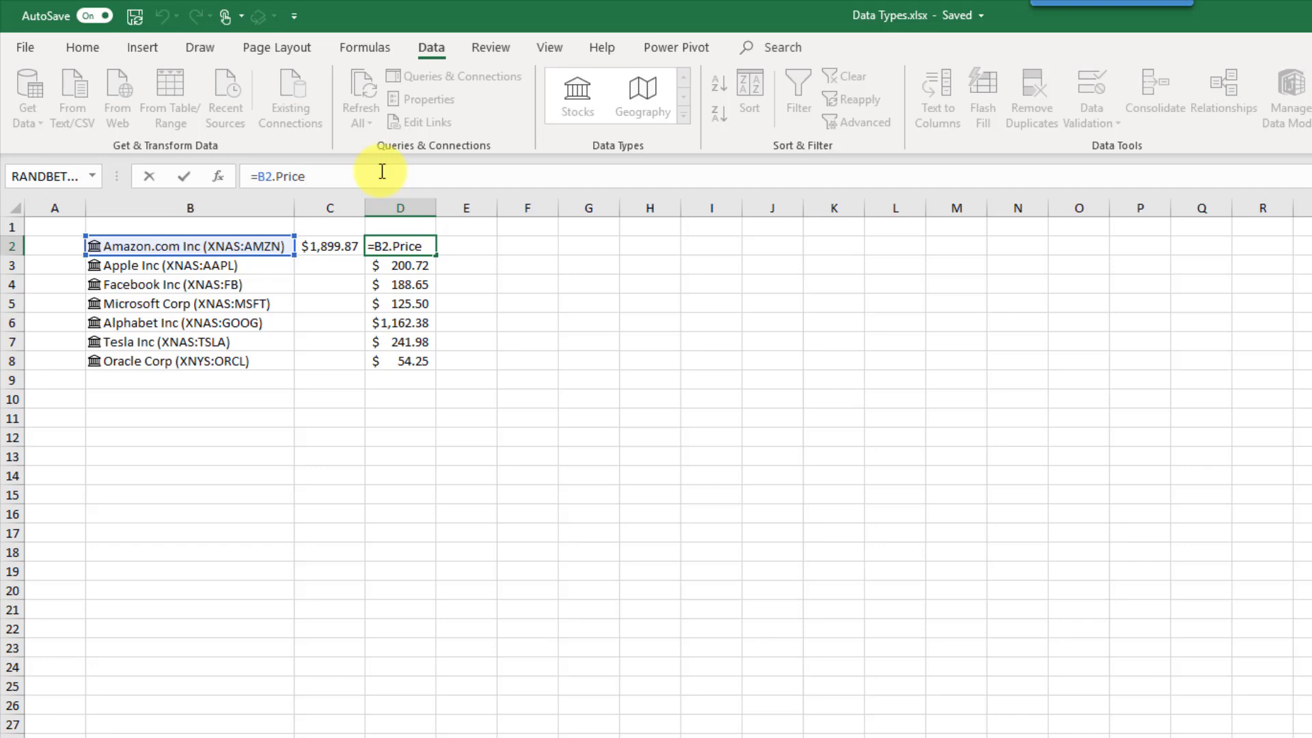
pyautogui.press('Return')
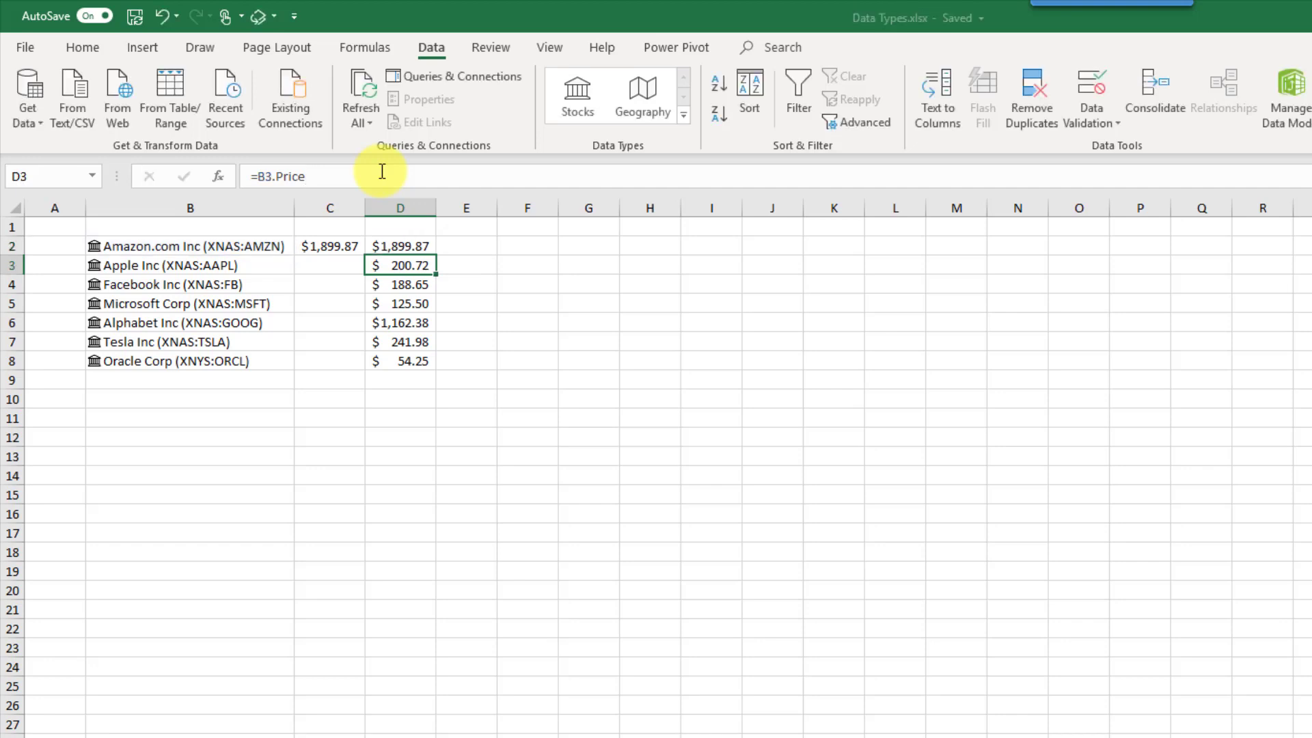
# - Enter the formula =B2.Volume in E2, picking Volume from the suggested stock fields
pyautogui.press('Up')
pyautogui.press('Right')
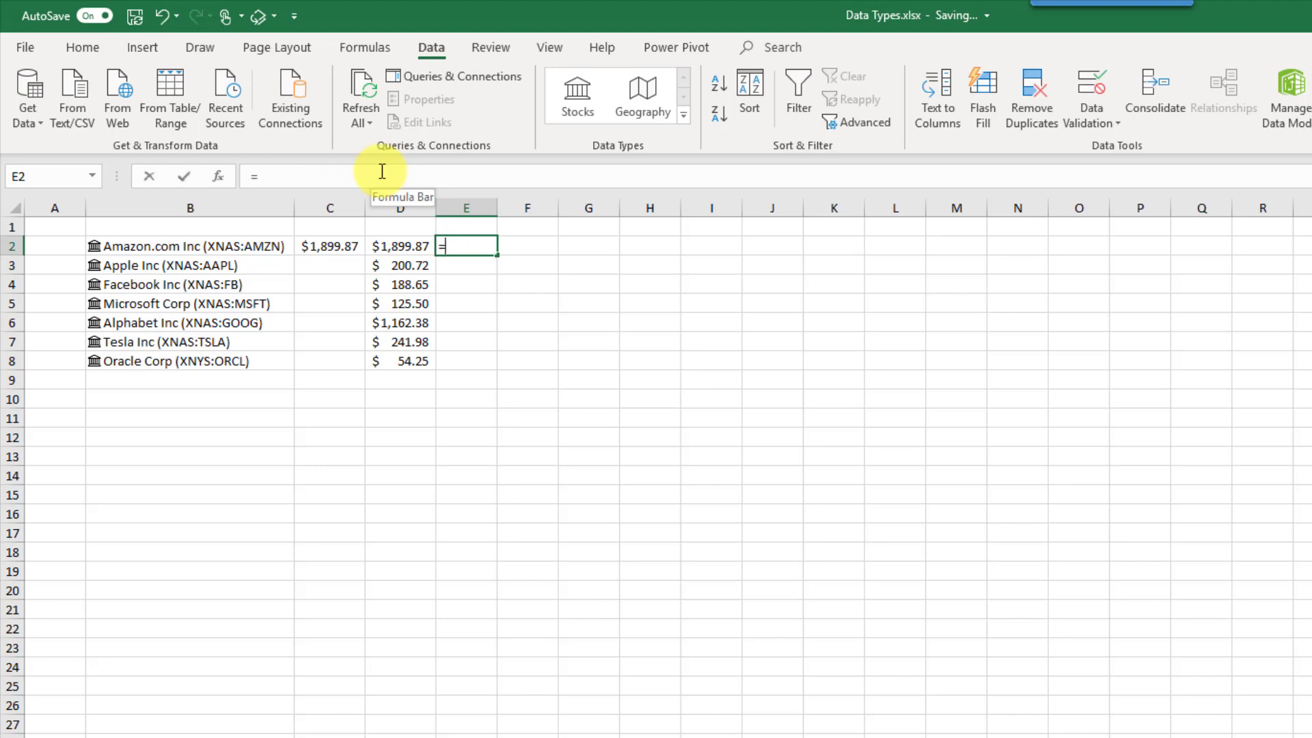
pyautogui.write('=')
pyautogui.press('Left')
pyautogui.press('Left')
pyautogui.press('Left')
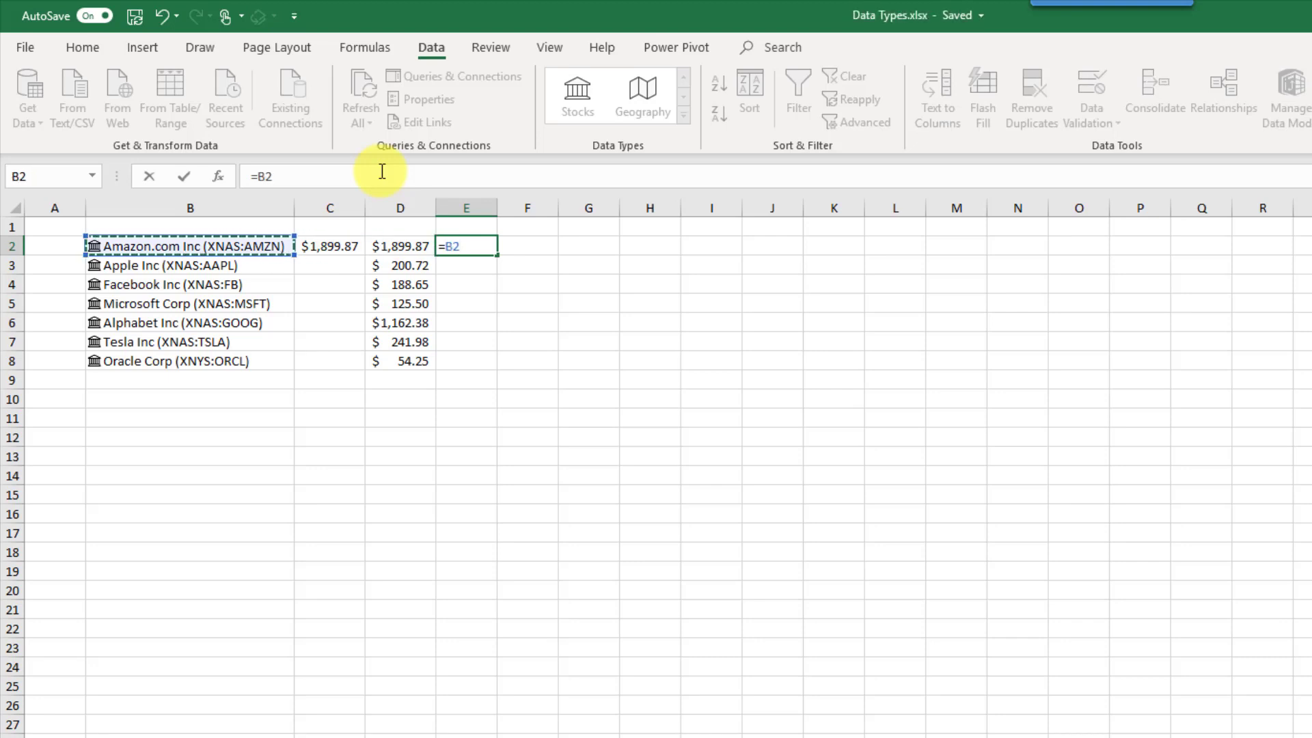
pyautogui.write('.')
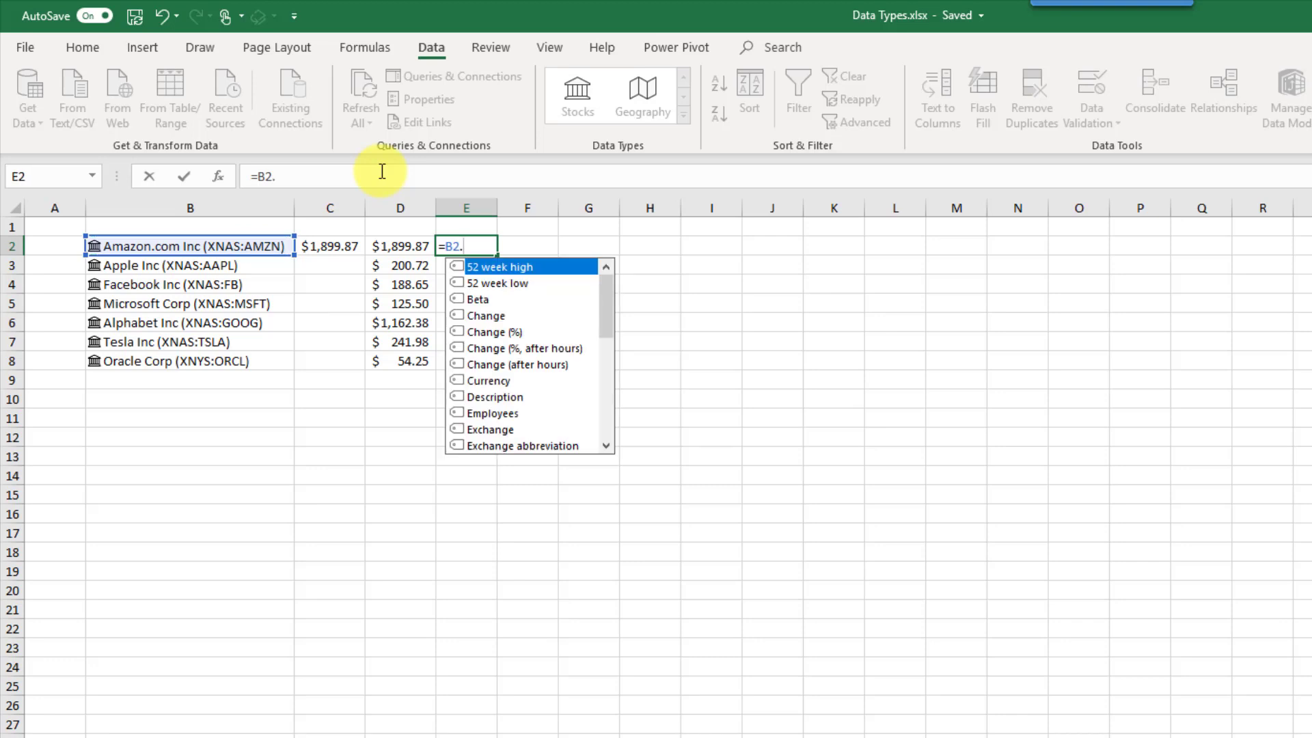
pyautogui.press('Down')
pyautogui.press('Down')
pyautogui.press('Down')
pyautogui.press('Down')
pyautogui.press('Down')
pyautogui.press('Down')
pyautogui.press('Down')
pyautogui.press('Down')
pyautogui.press('Down')
pyautogui.press('Down')
pyautogui.press('Down')
pyautogui.press('Down')
pyautogui.press('Down')
pyautogui.press('Down')
pyautogui.press('Down')
pyautogui.press('Down')
pyautogui.press('Down')
pyautogui.press('Down')
pyautogui.press('Down')
pyautogui.press('Down')
pyautogui.press('Down')
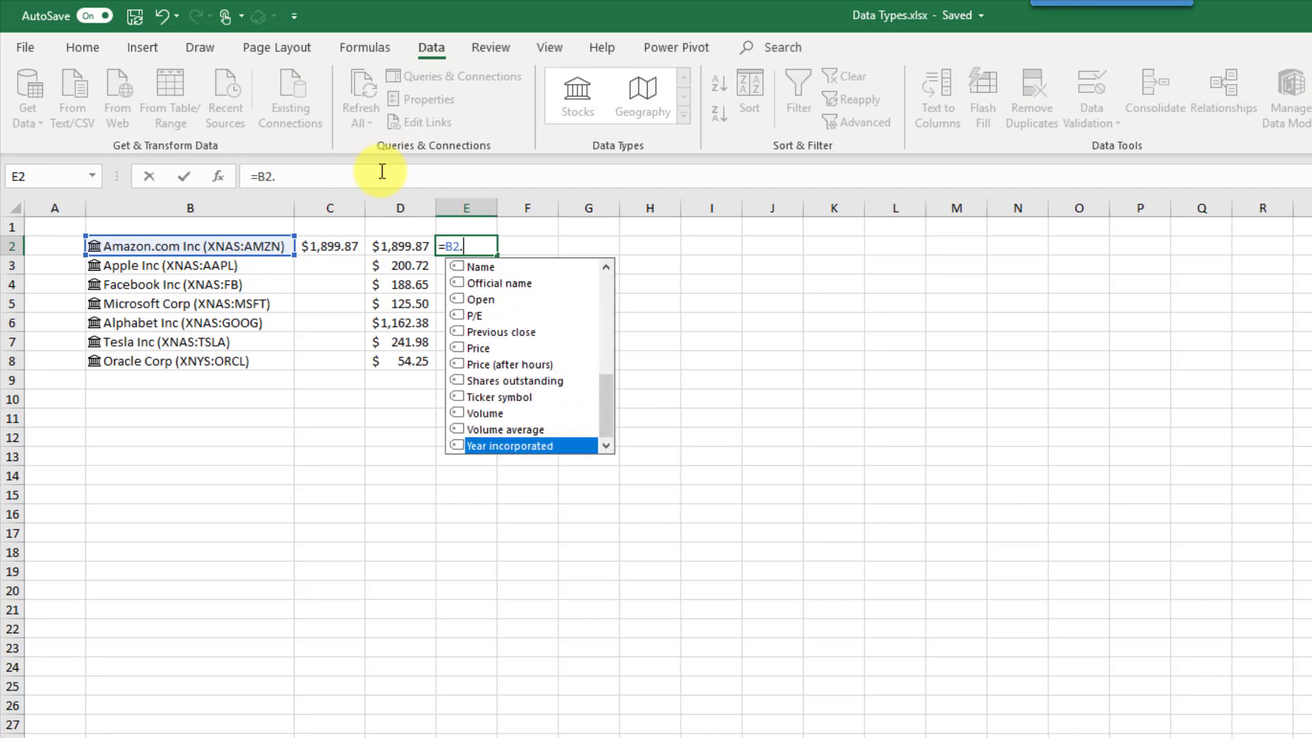
pyautogui.press('Up')
pyautogui.press('Up')
pyautogui.press('Up')
pyautogui.press('Up')
pyautogui.press('Down')
pyautogui.press('Down')
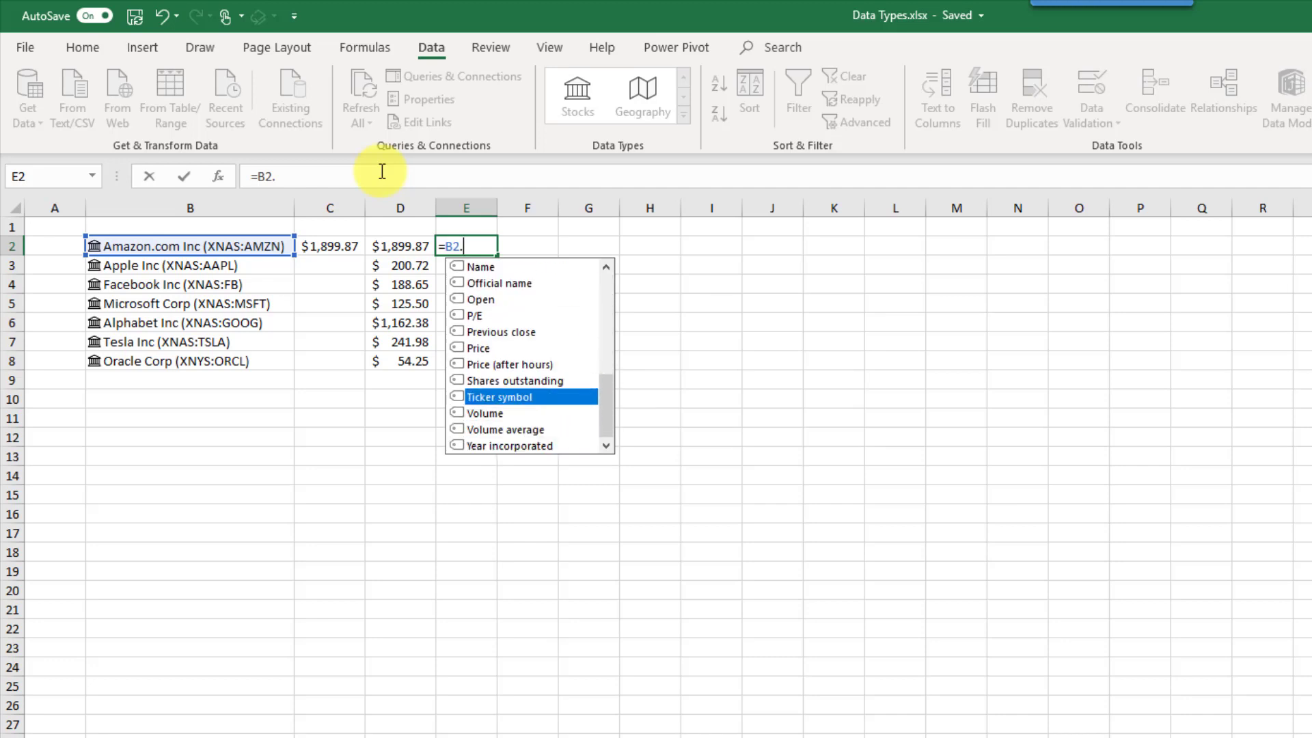
pyautogui.press('Tab')
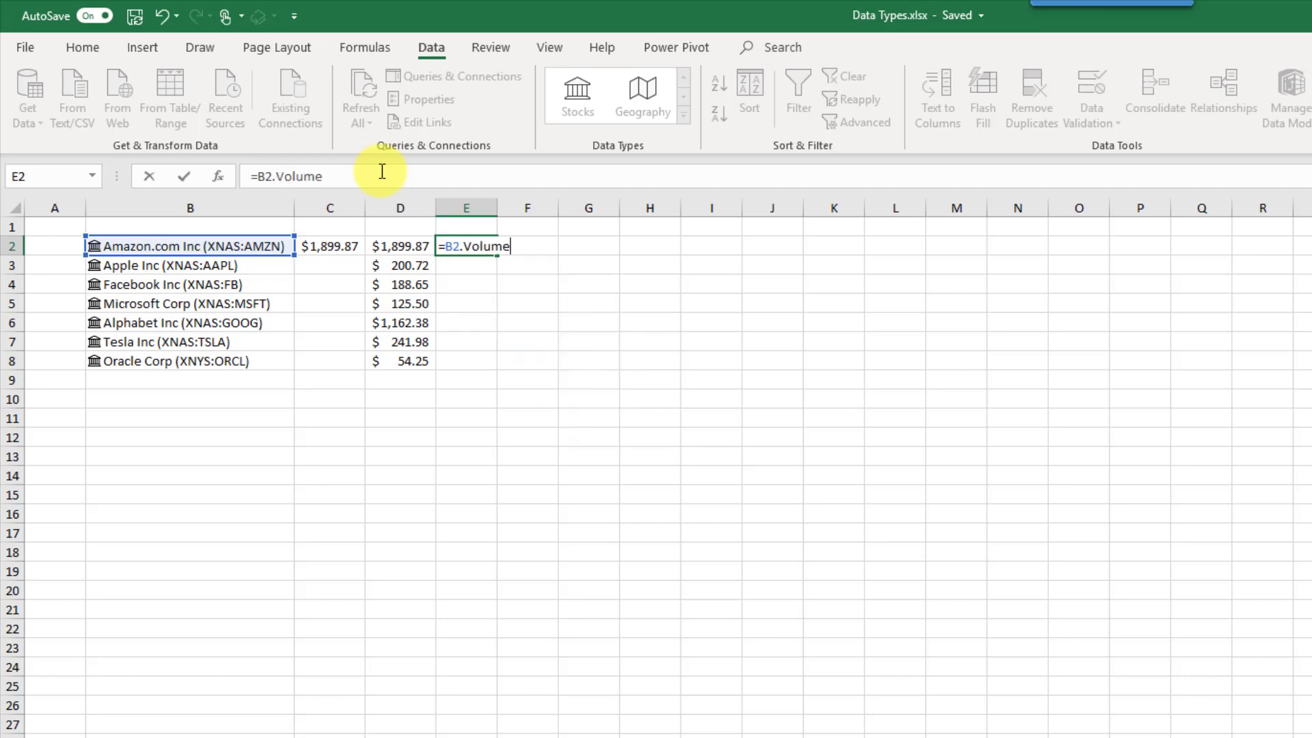
pyautogui.press('Return')
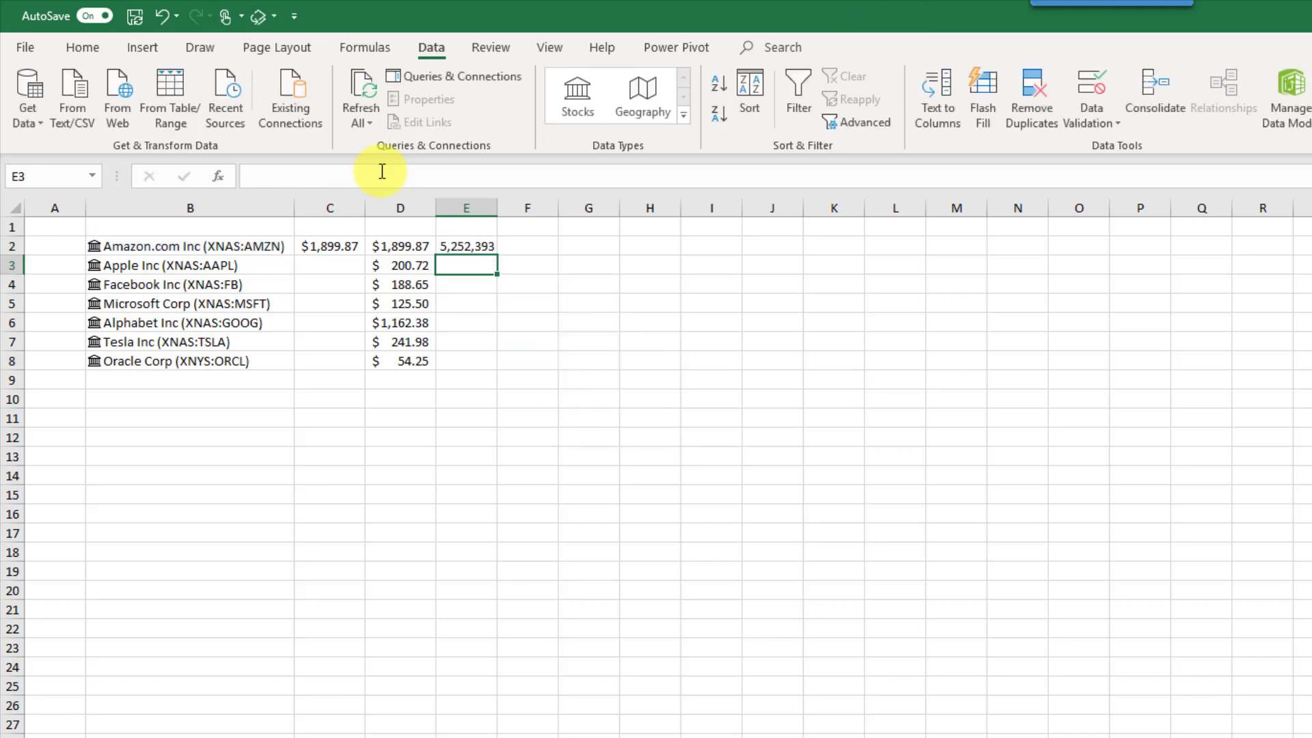
# - Fill the Volume formula from E2 down to E8 and auto-fit the width of column E
pyautogui.moveTo(494, 250); pyautogui.dragTo(498, 366)
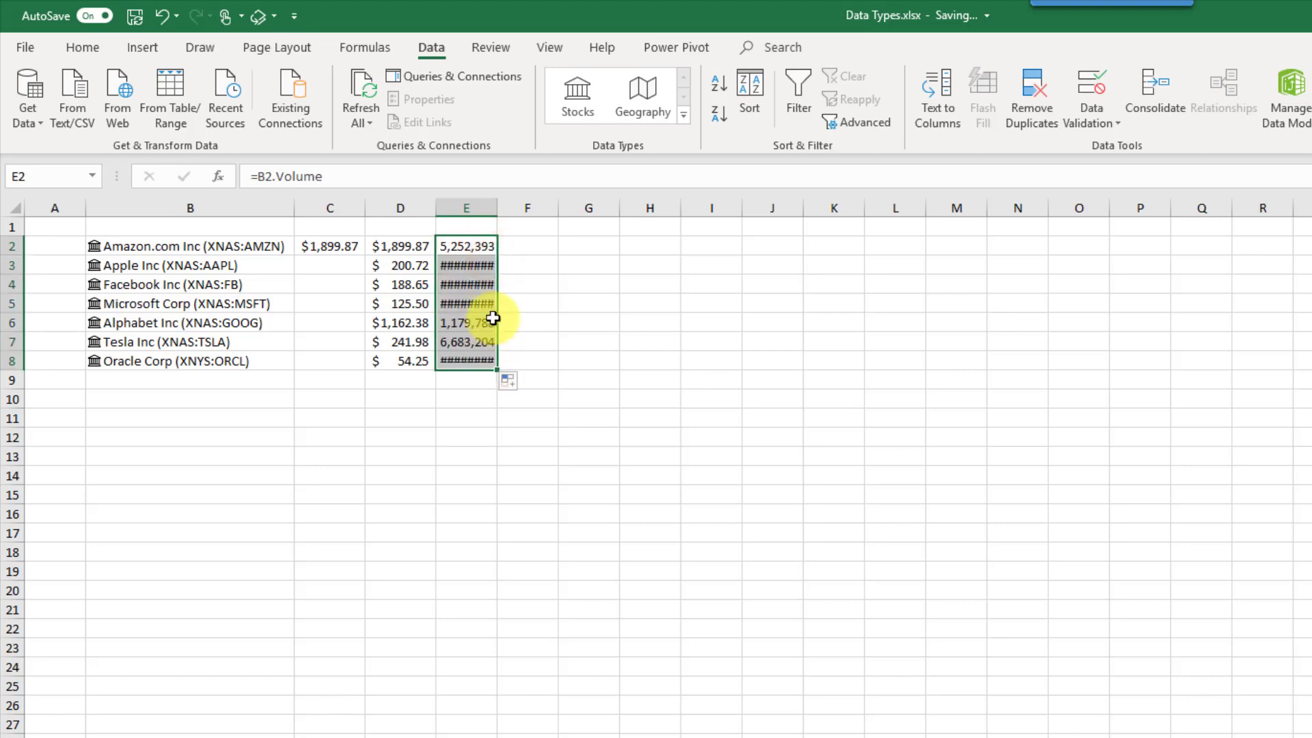
pyautogui.doubleClick(498, 208)
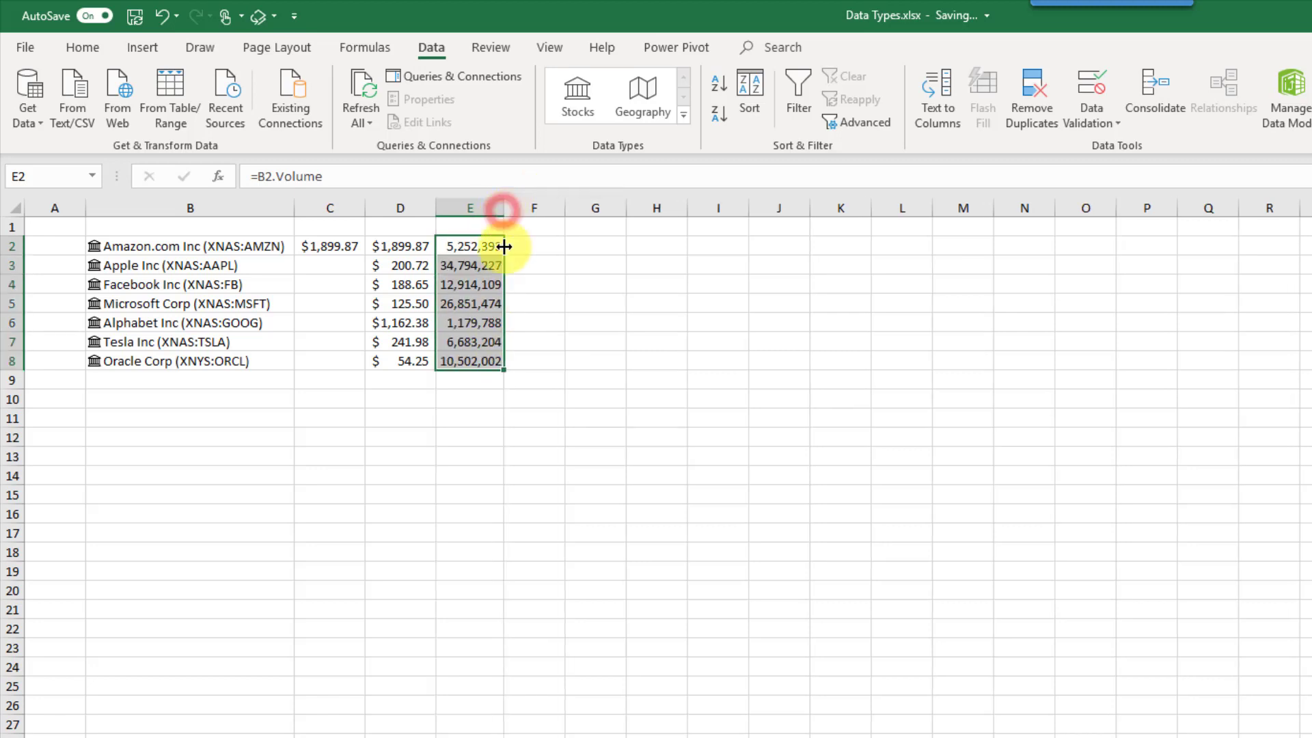
pyautogui.click(467, 272)
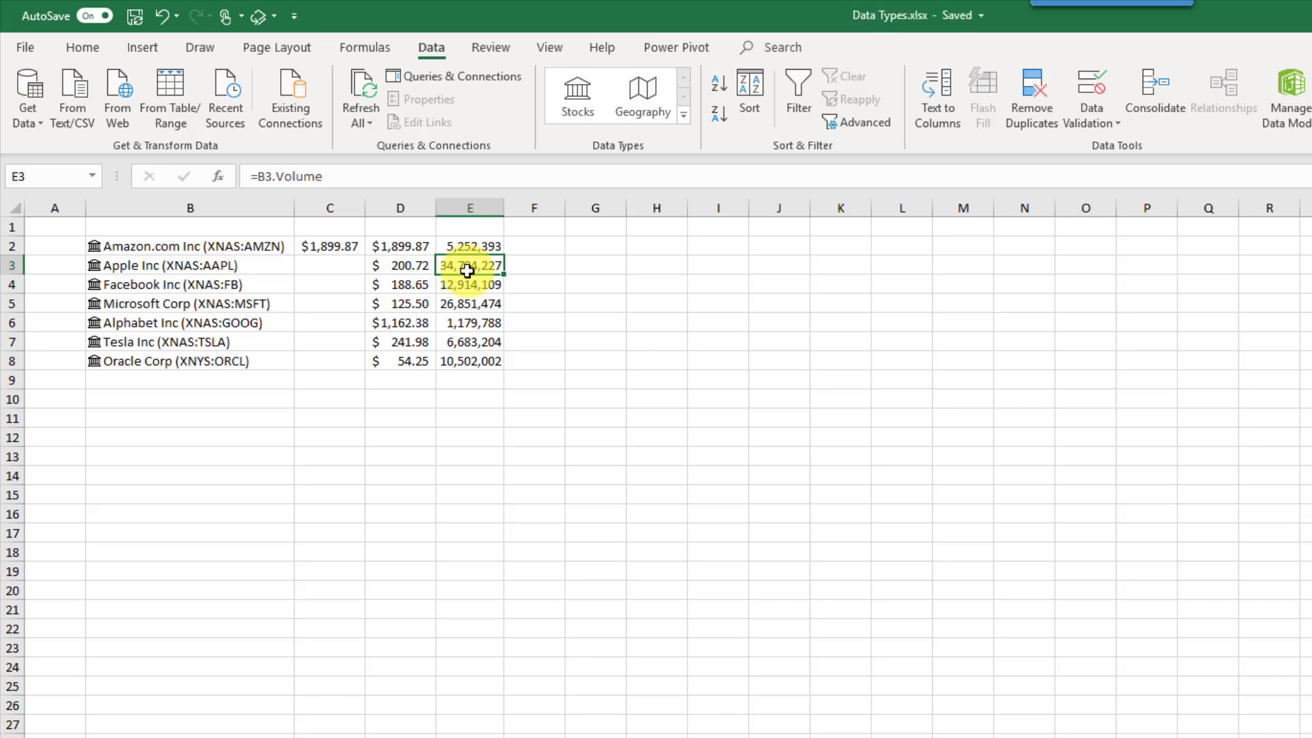
# - Enter =FIELDVALUE(B2,"Price") in F2 and fill the formula down to F8
pyautogui.press('Up')
pyautogui.press('Right')
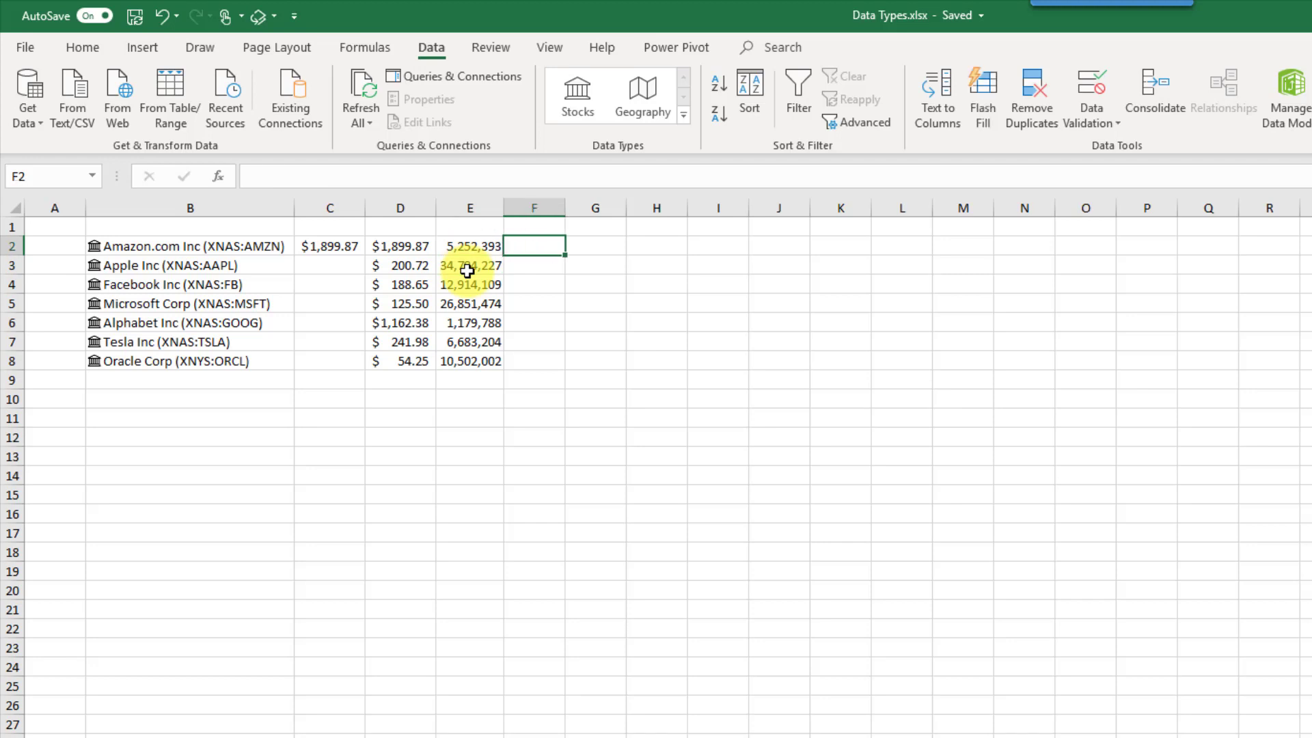
pyautogui.write('=field')
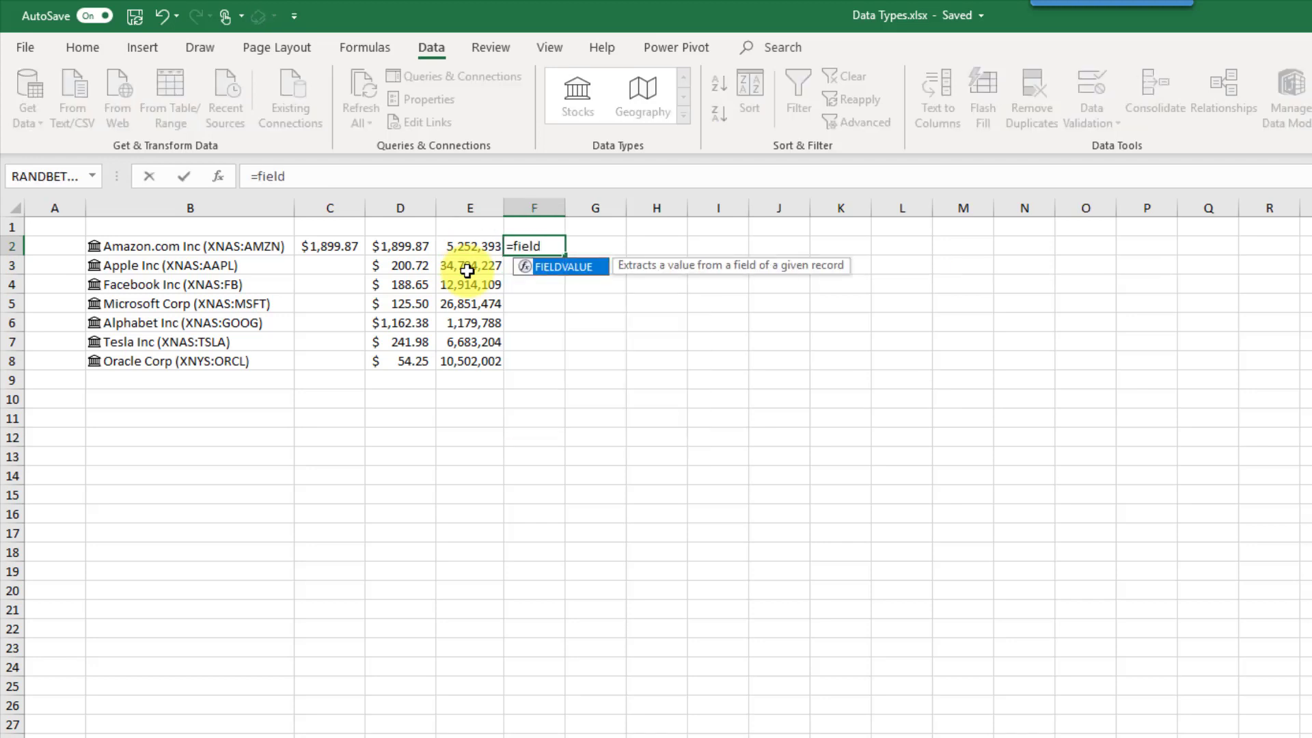
pyautogui.press('Tab')
pyautogui.press('Left')
pyautogui.press('Left')
pyautogui.press('Left')
pyautogui.press('Left')
pyautogui.write(',')
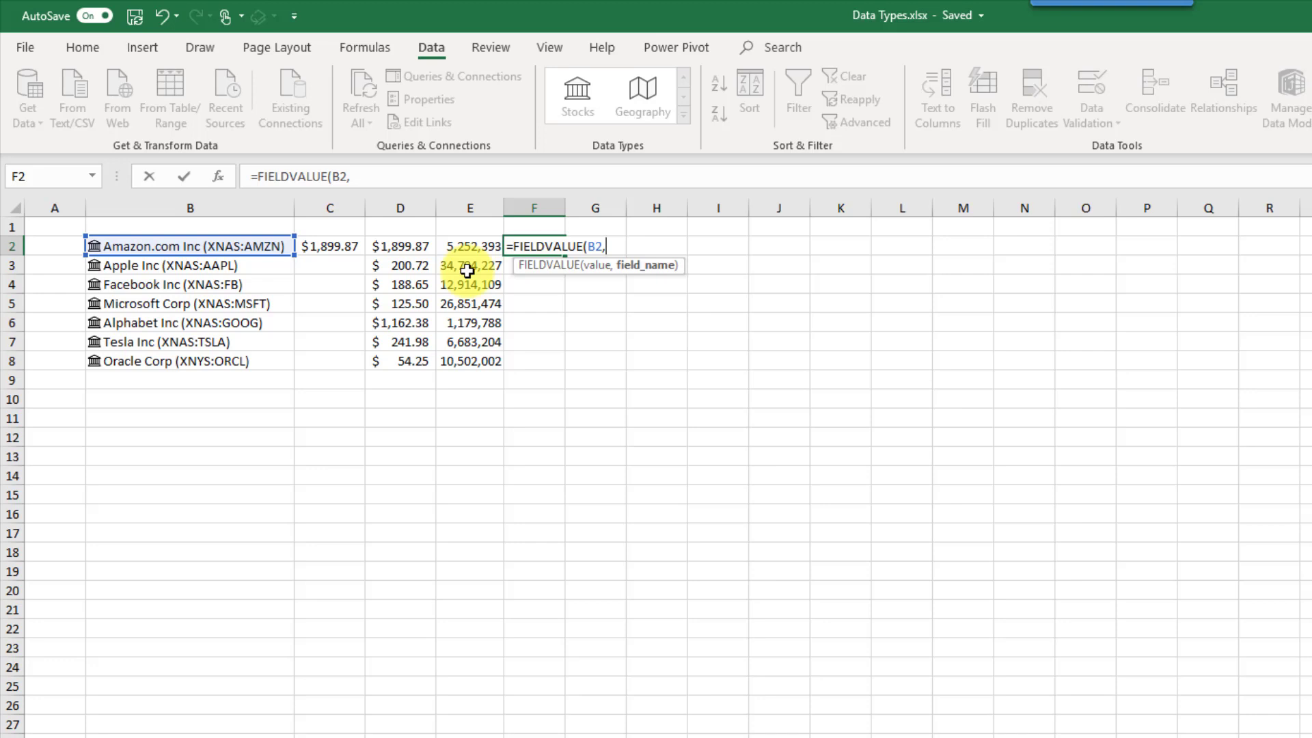
pyautogui.write('"PRice')
pyautogui.press('BackSpace')
pyautogui.press('BackSpace')
pyautogui.press('BackSpace')
pyautogui.press('BackSpace')
pyautogui.write('ri ce")')
pyautogui.press('Return')
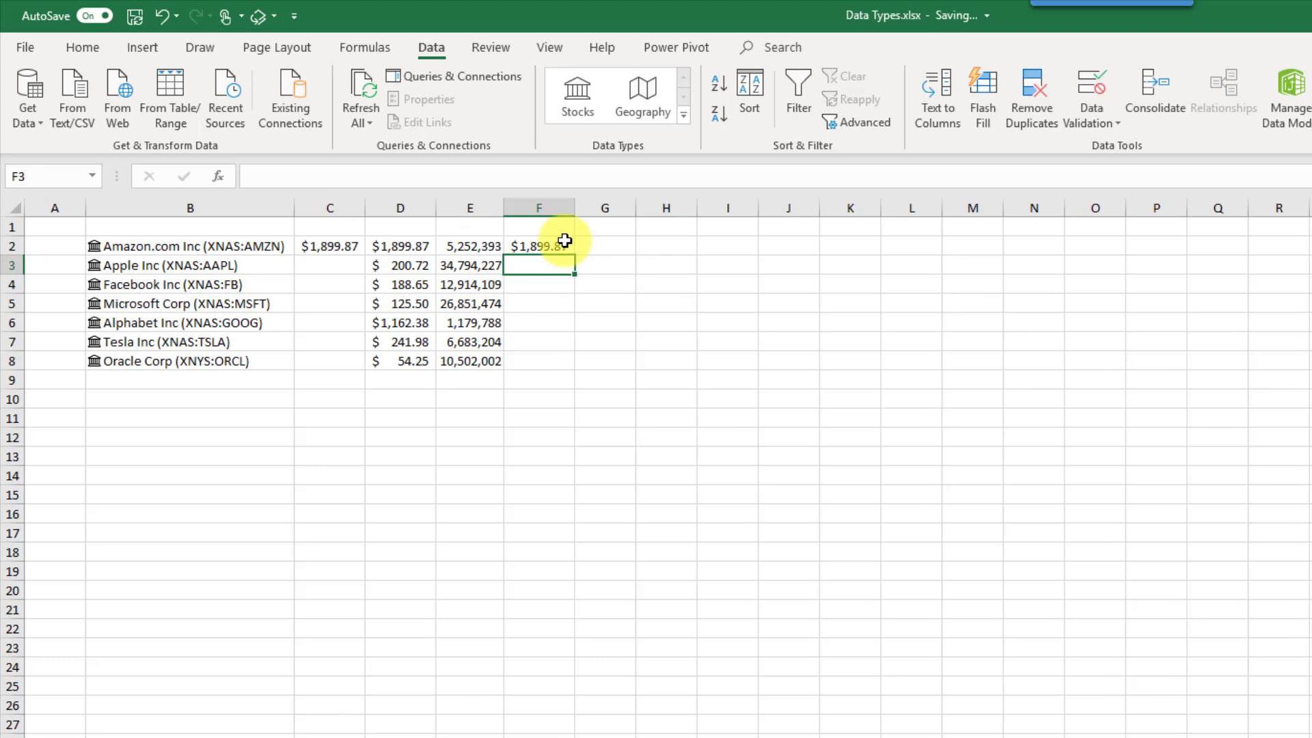
pyautogui.moveTo(575, 252); pyautogui.dragTo(575, 376)
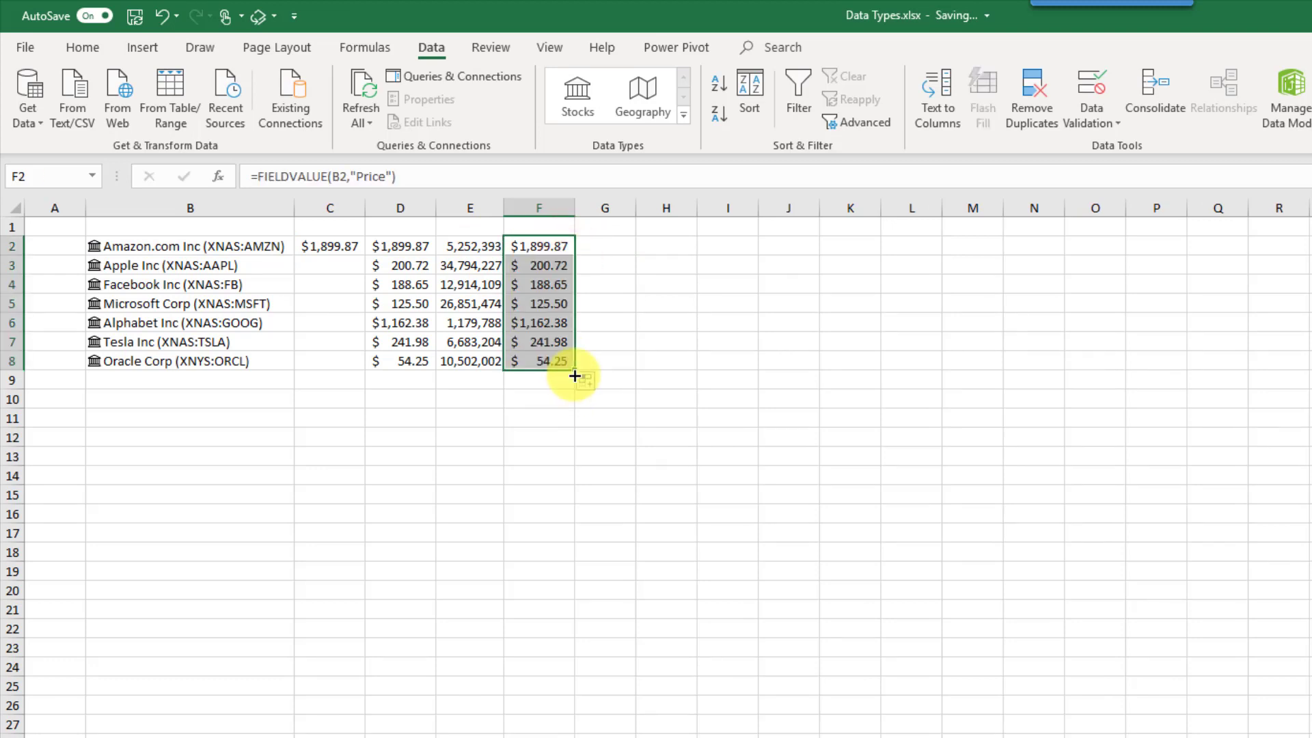
pyautogui.click(545, 360)
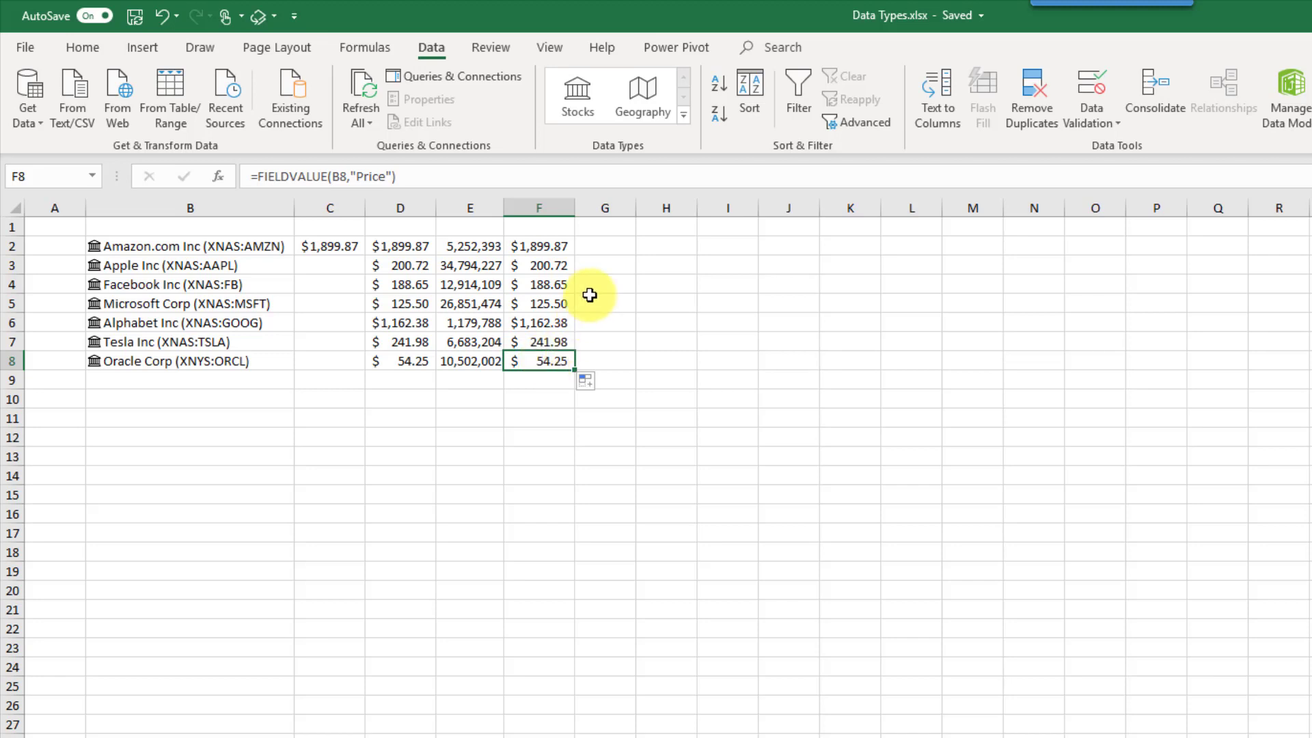
# - Enter the formula =B2.pice, with a deliberately misspelled field name, in G2
pyautogui.click(612, 244)
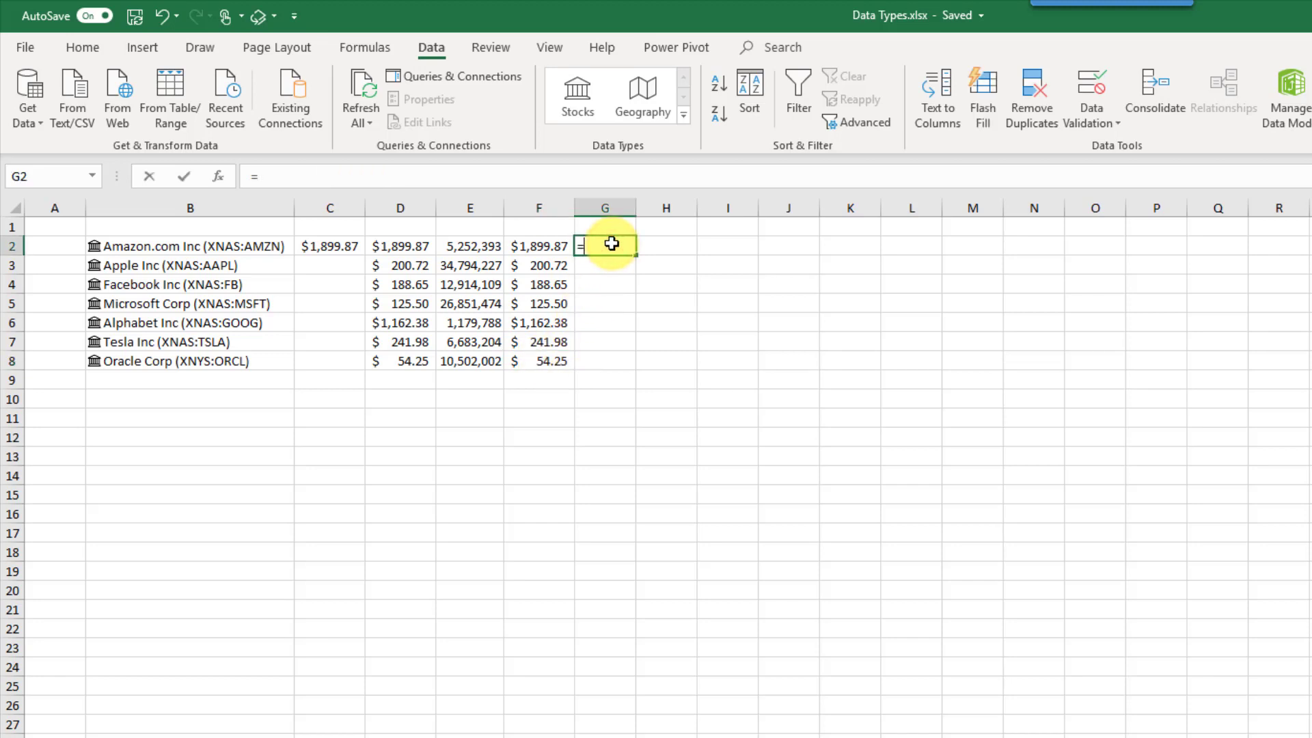
pyautogui.write('=')
pyautogui.press('Left')
pyautogui.press('Left')
pyautogui.press('Left')
pyautogui.press('Left')
pyautogui.press('Left')
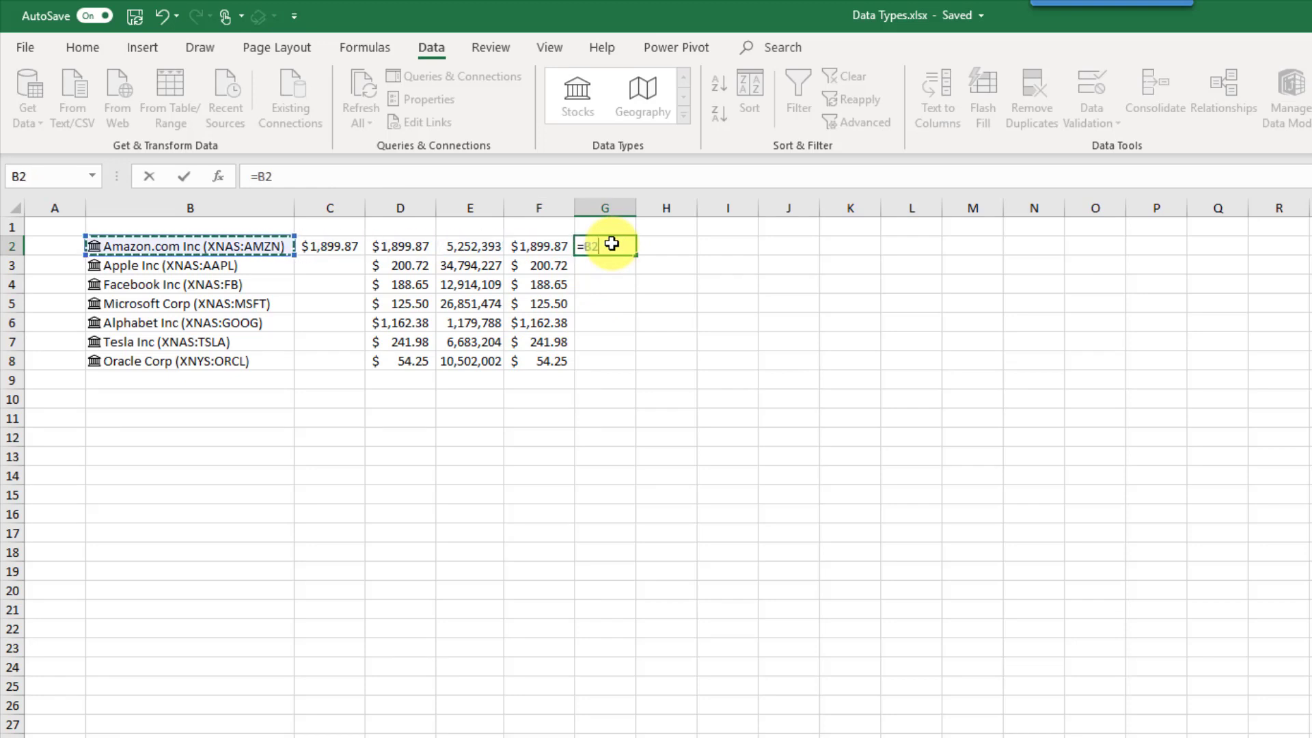
pyautogui.write('.p')
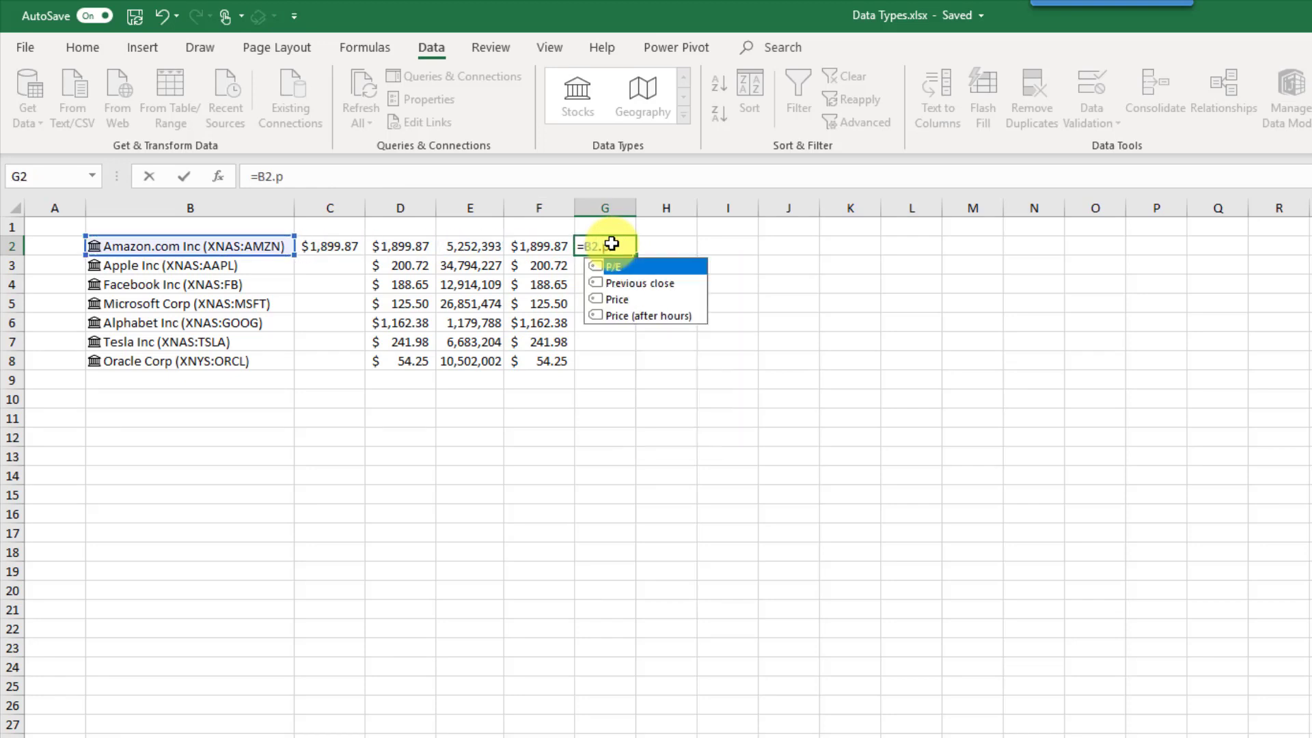
pyautogui.write('rice')
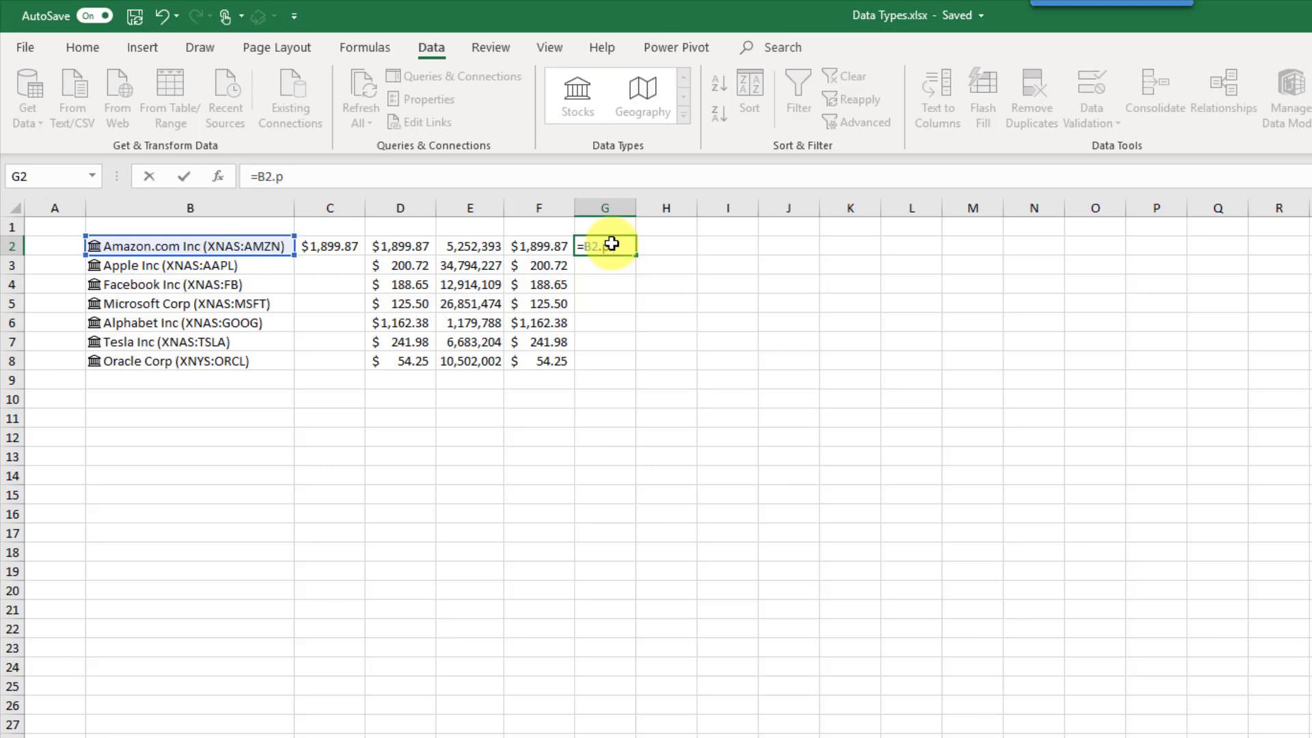
pyautogui.press('Return')
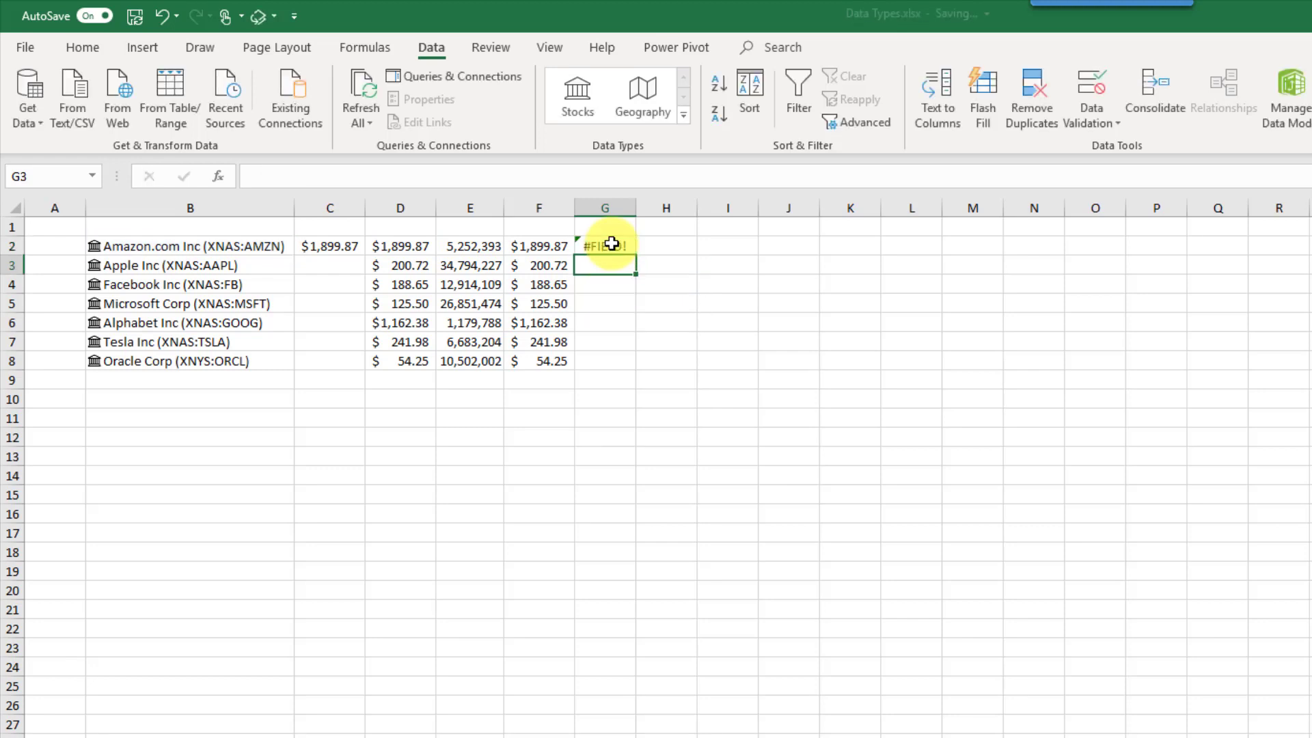
# - Correct the field name in G2 so the formula reads =B2.price
pyautogui.click(624, 245)
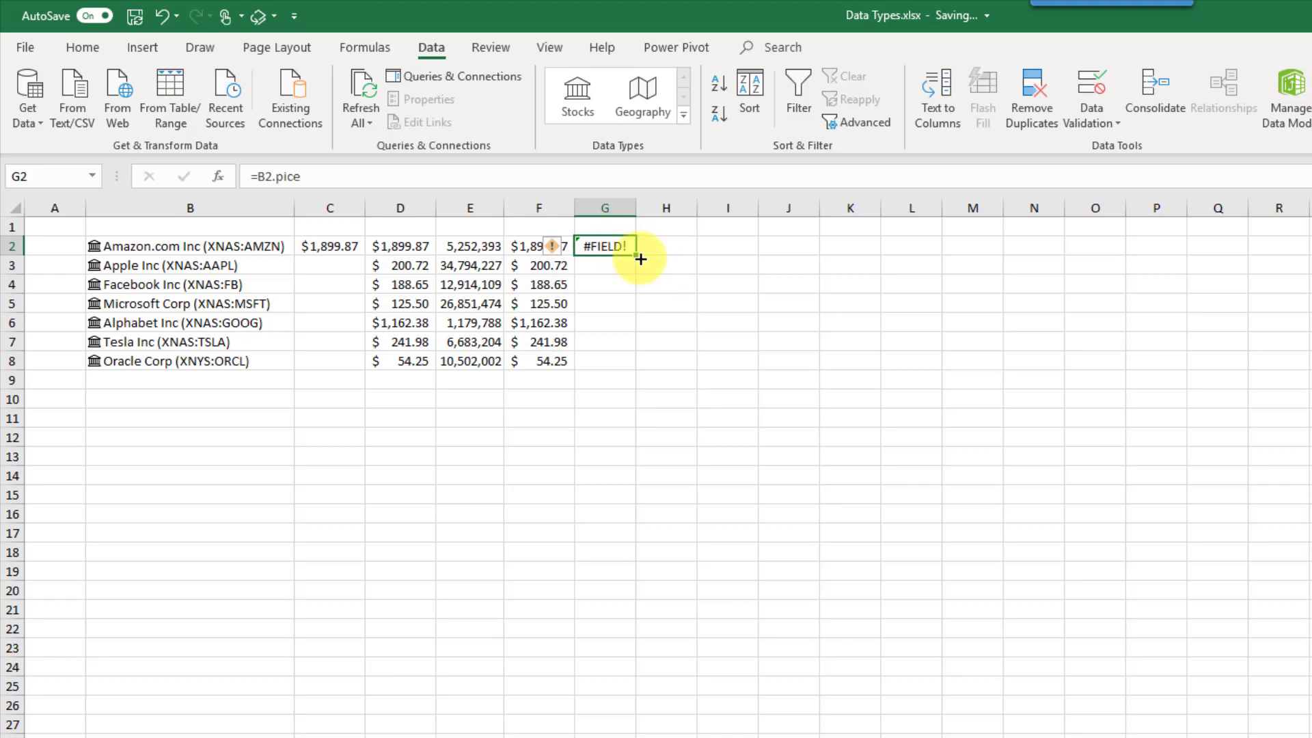
pyautogui.click(282, 175)
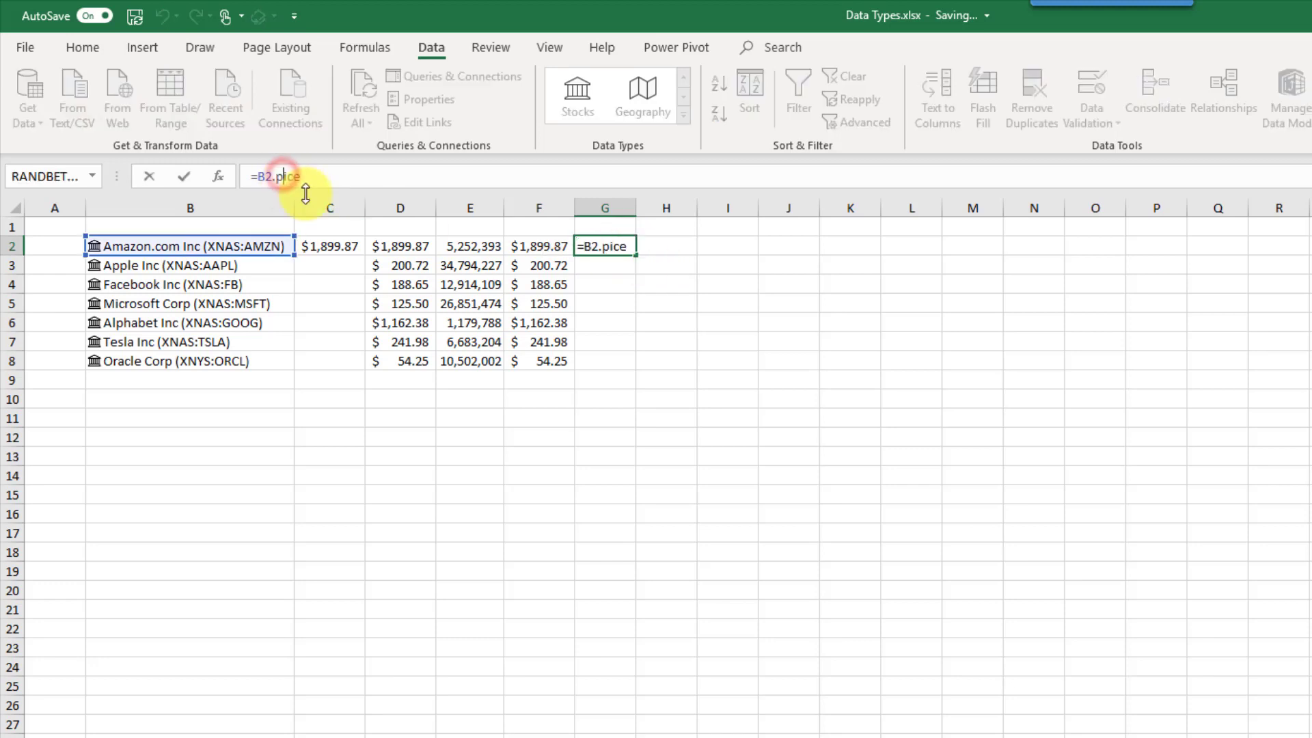
pyautogui.write('r')
pyautogui.press('Return')
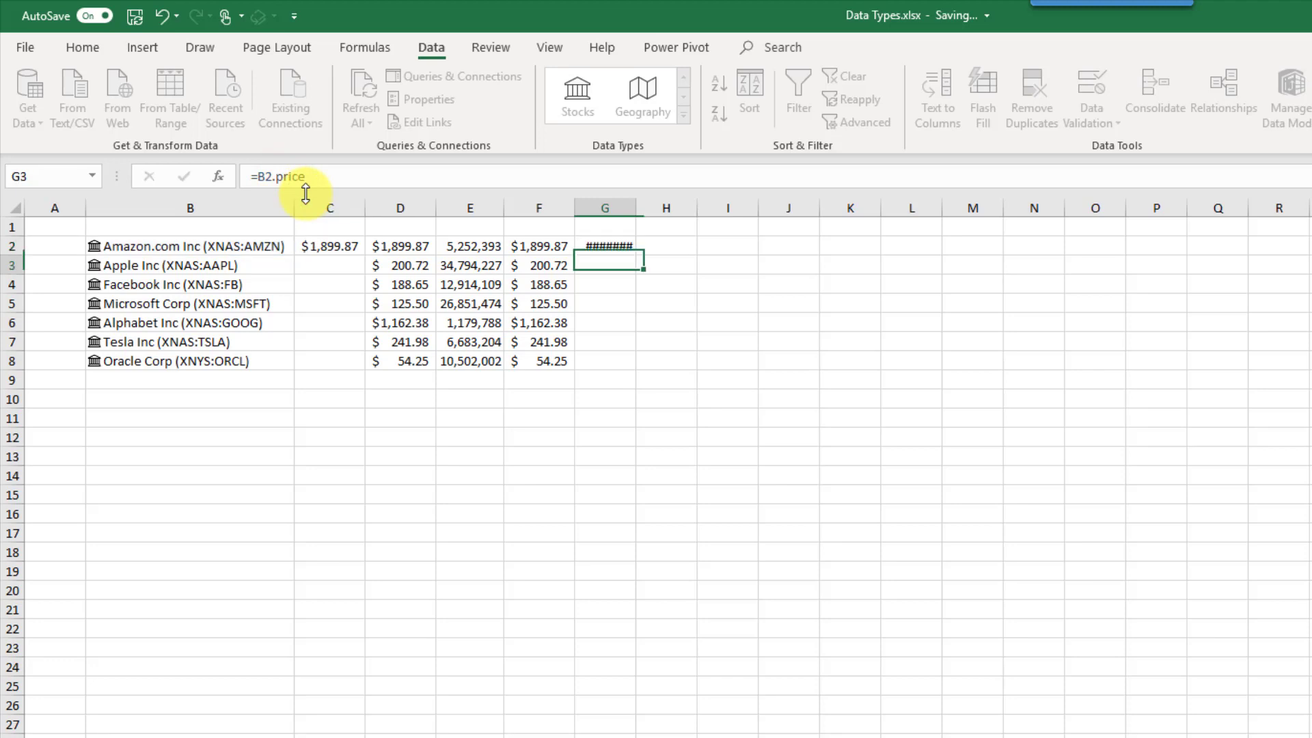
# - Move the reference in G2's formula to the empty cell B11 so it reads =B11.price
pyautogui.click(634, 245)
pyautogui.click(384, 175)
pyautogui.moveTo(211, 238); pyautogui.dragTo(225, 430)
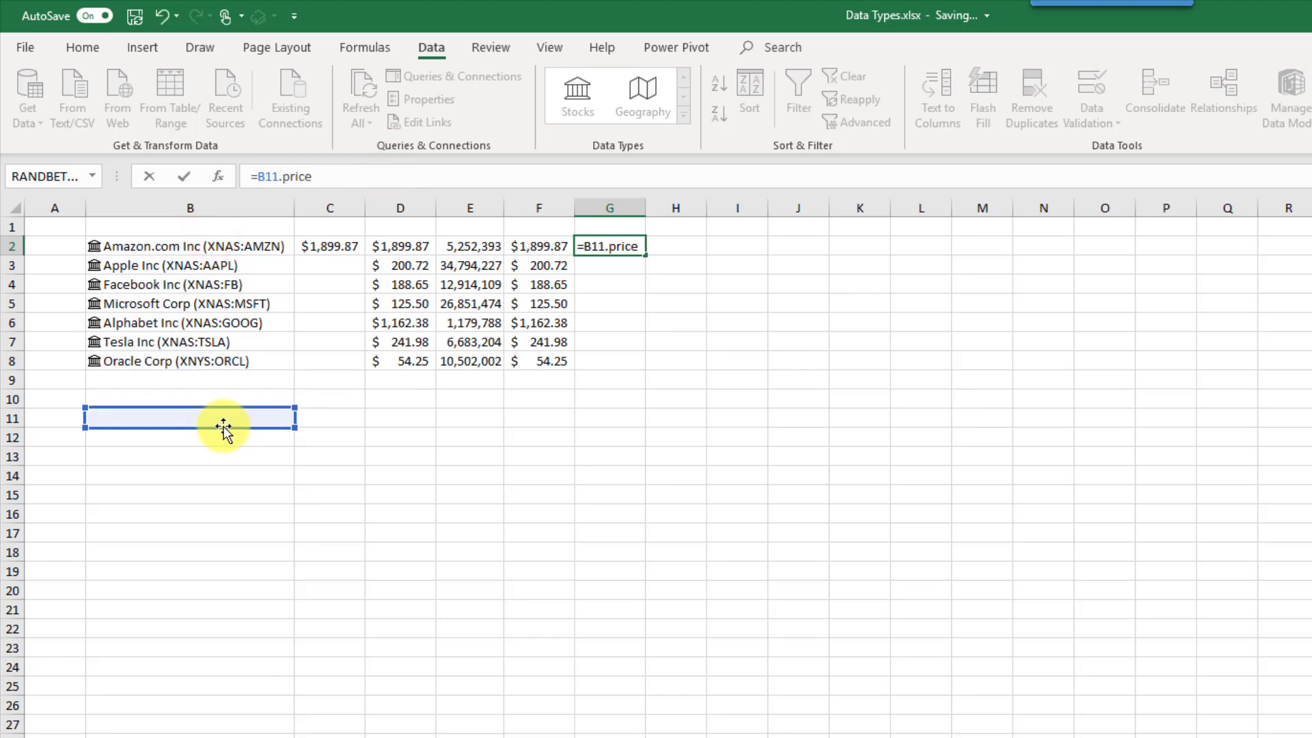
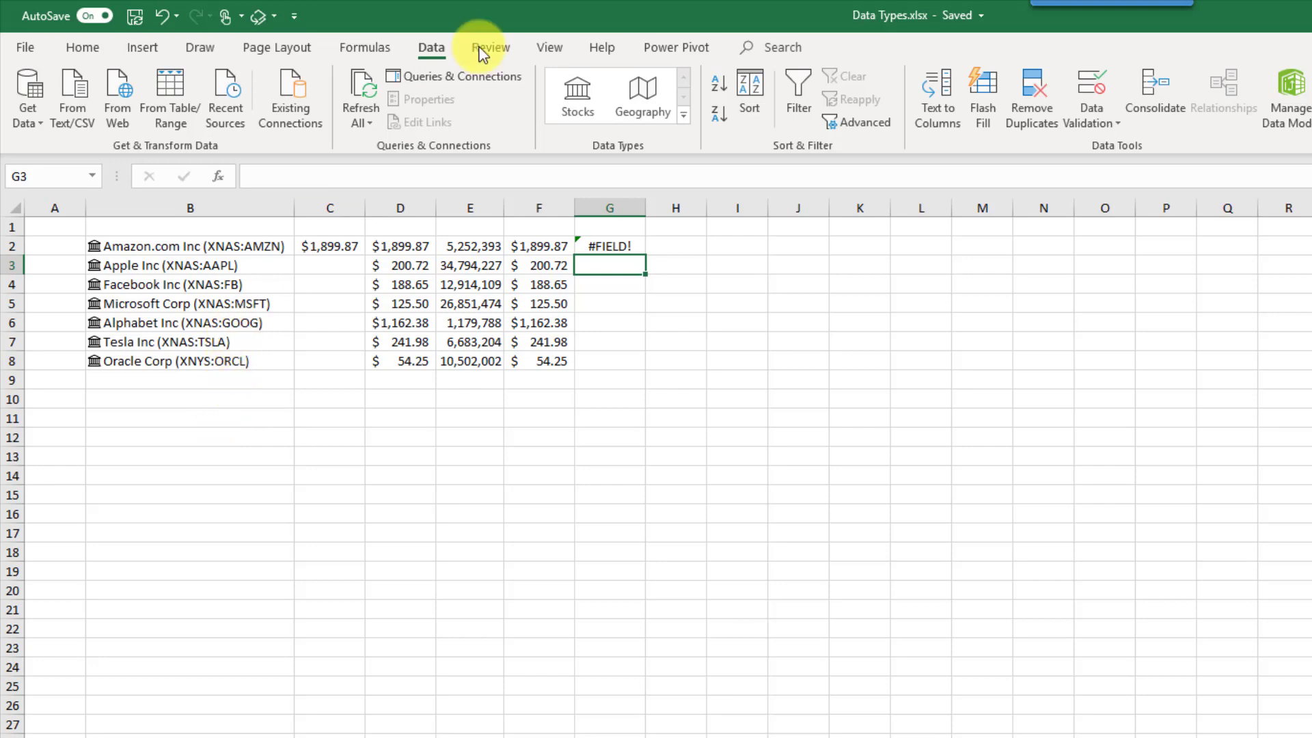
# - Refresh the stock data through the data type options of Amazon's cell B2
pyautogui.click(363, 128)
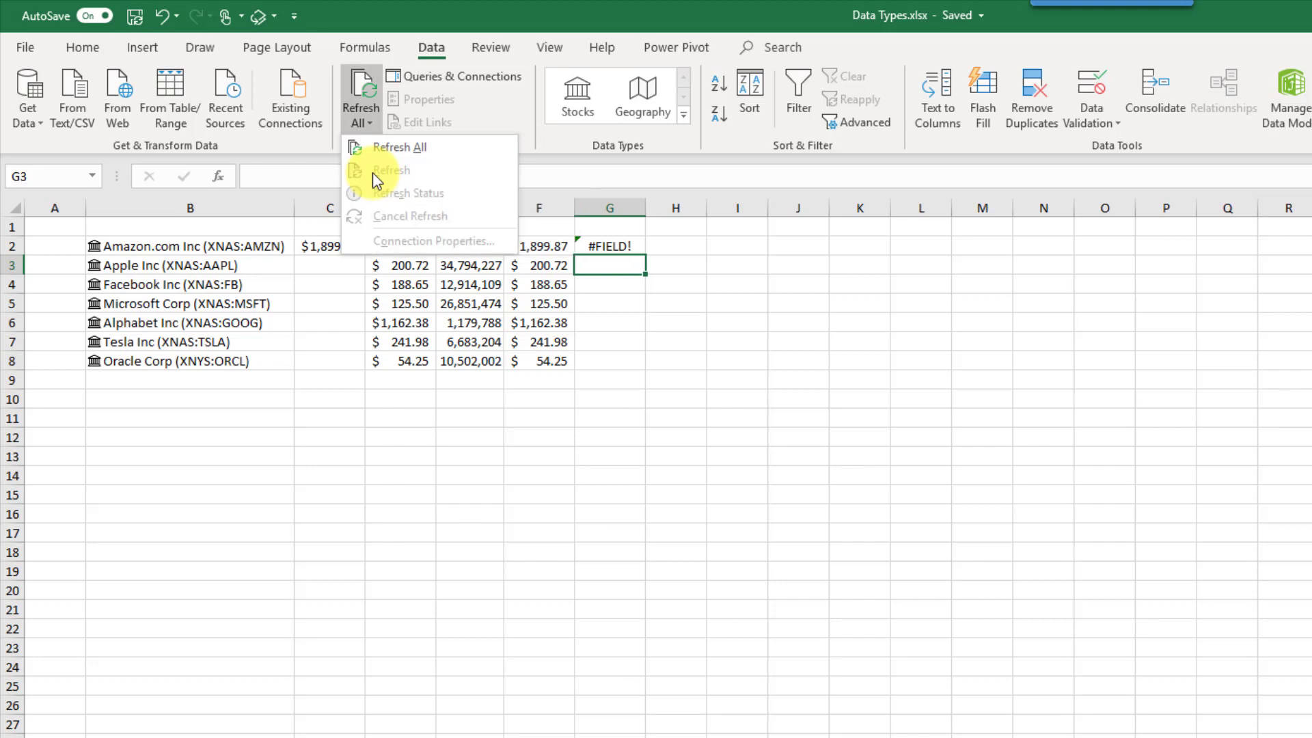
pyautogui.click(208, 247)
pyautogui.click(208, 247)
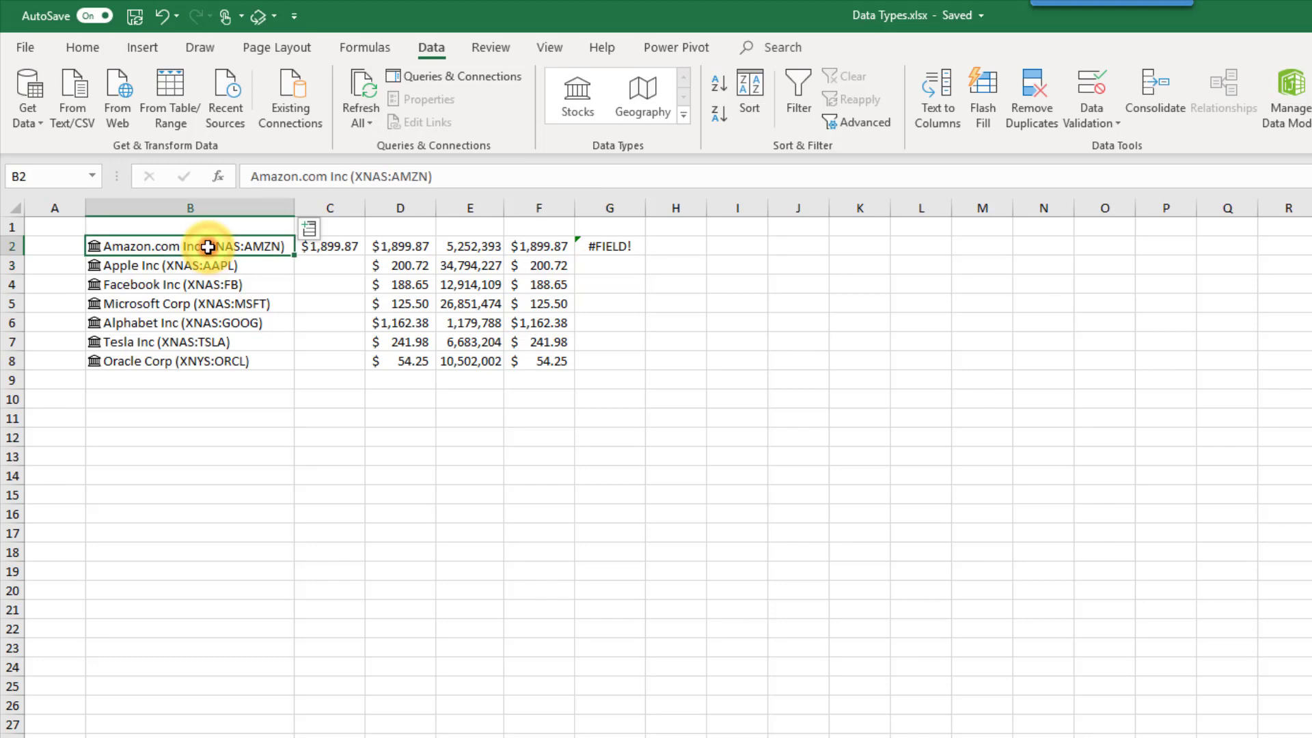
pyautogui.rightClick(206, 247)
pyautogui.moveTo(252, 403)
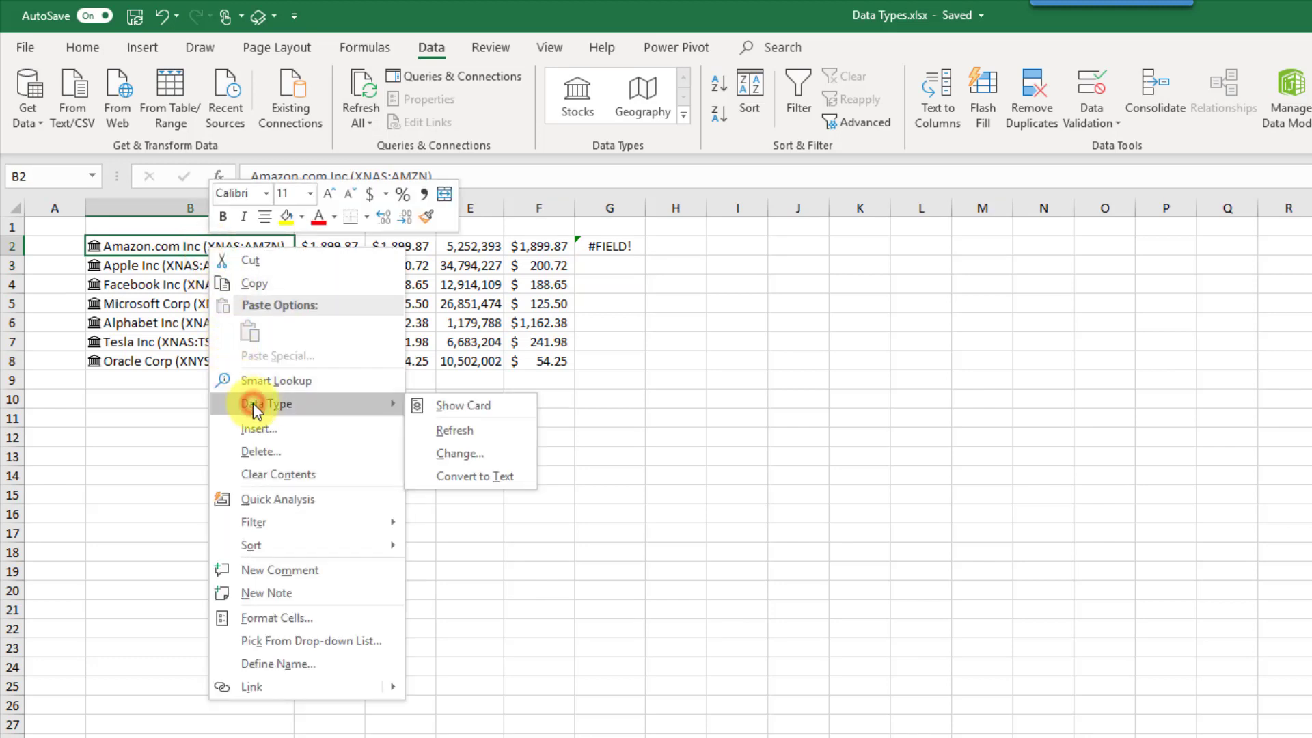
pyautogui.click(455, 434)
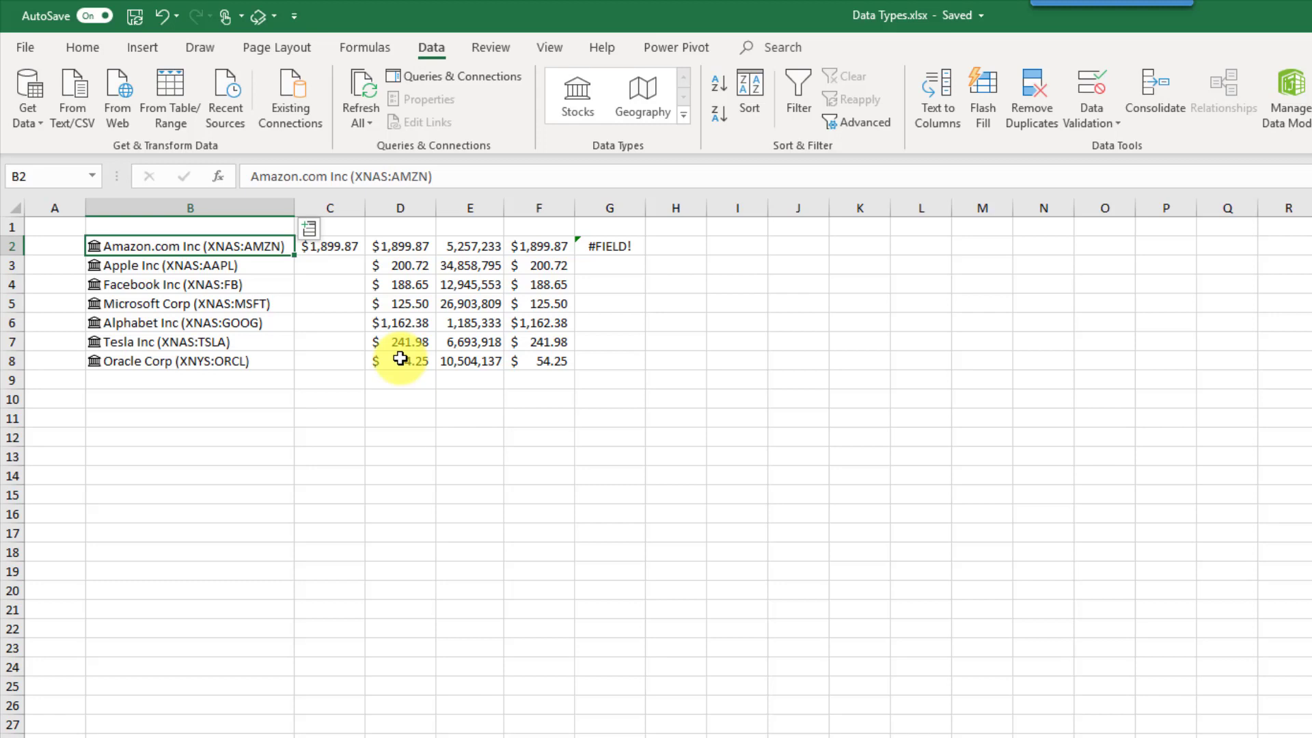
# - Convert the stock data types in B2:B8 back to text and check the dependent price formula in D3
pyautogui.moveTo(212, 244); pyautogui.dragTo(201, 351)
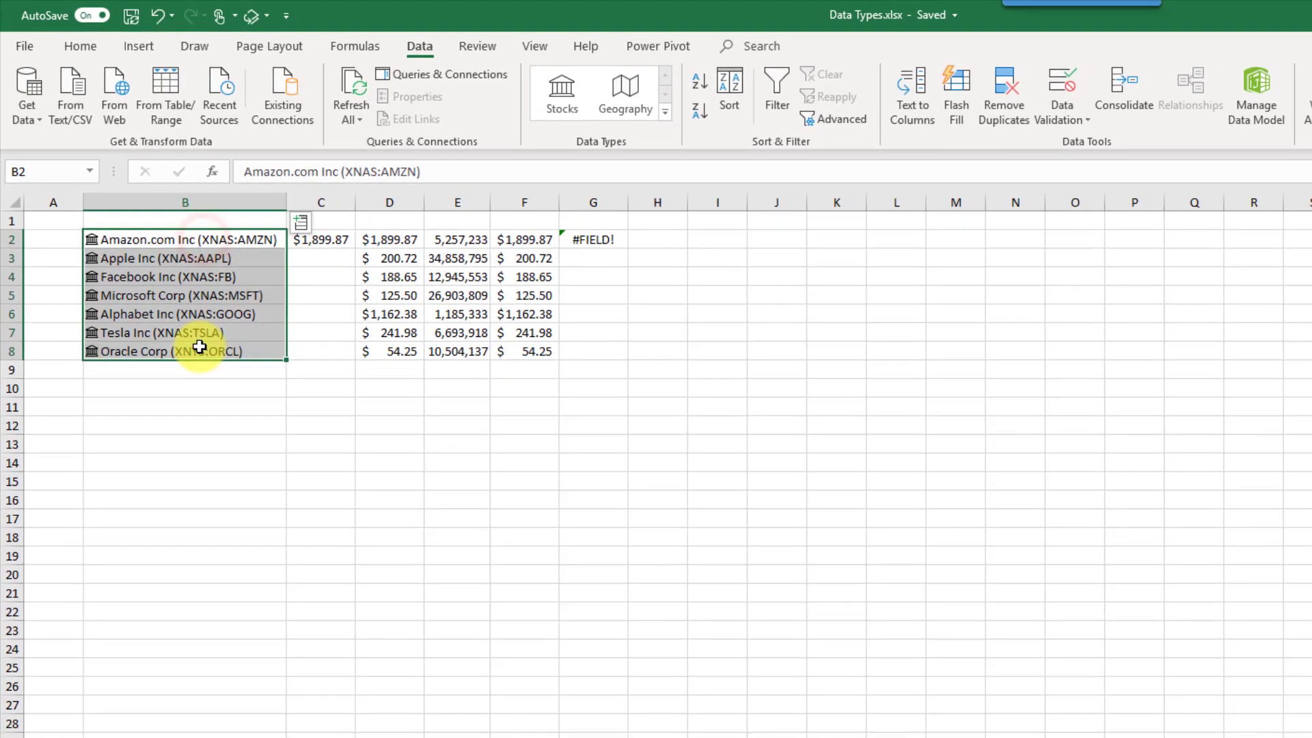
pyautogui.rightClick(193, 291)
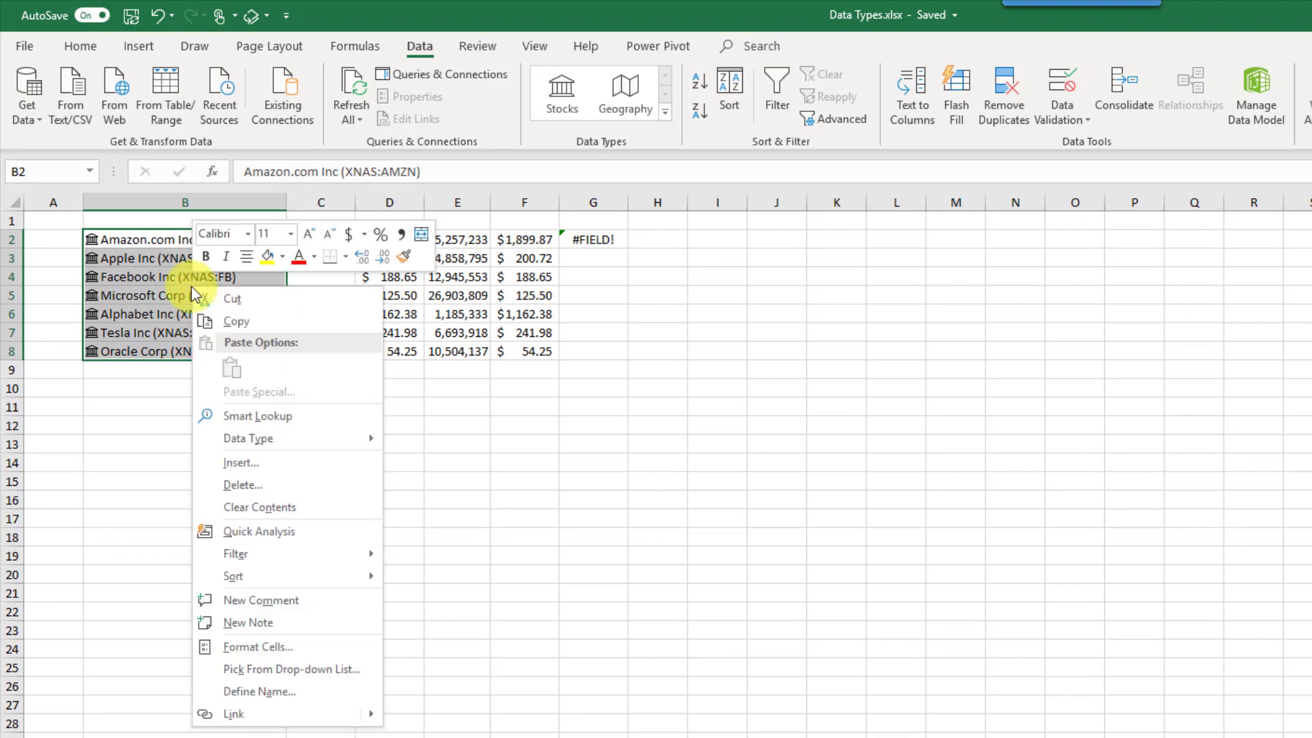
pyautogui.moveTo(262, 451)
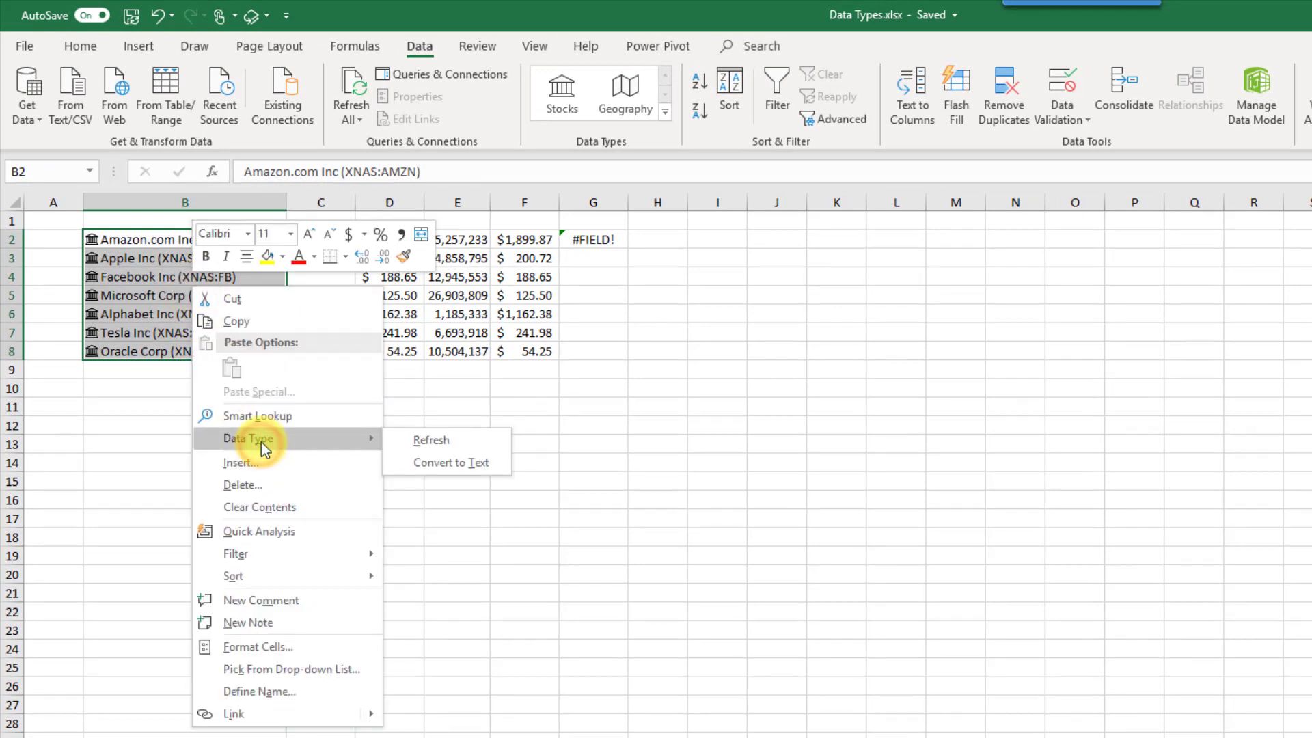
pyautogui.click(441, 463)
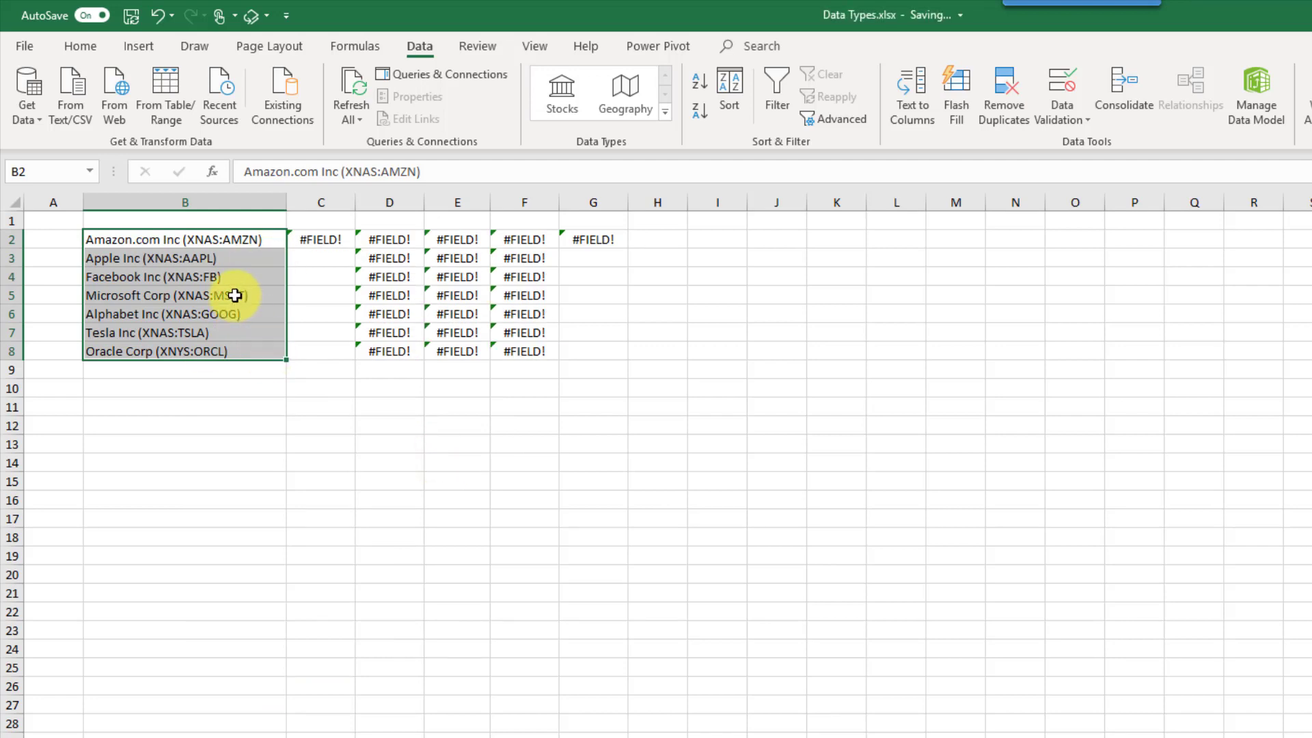
pyautogui.click(403, 255)
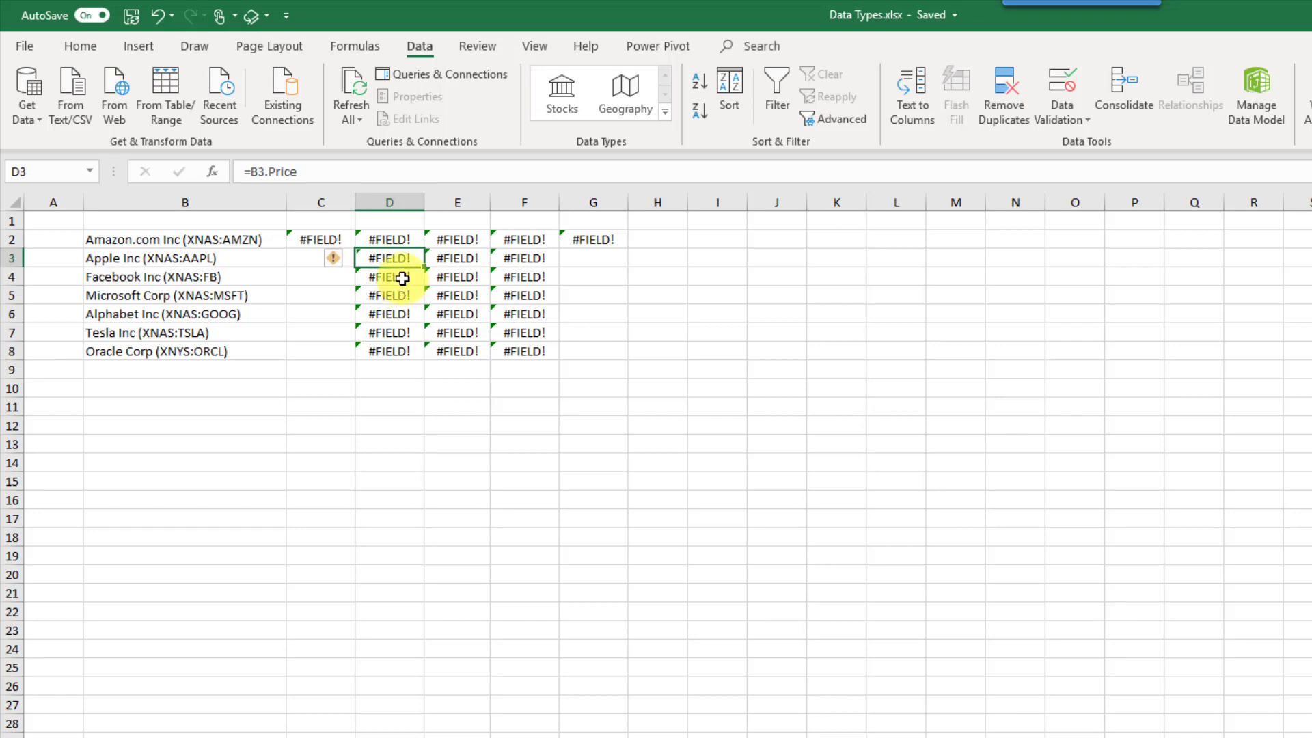
pyautogui.moveTo(229, 237); pyautogui.dragTo(216, 349)
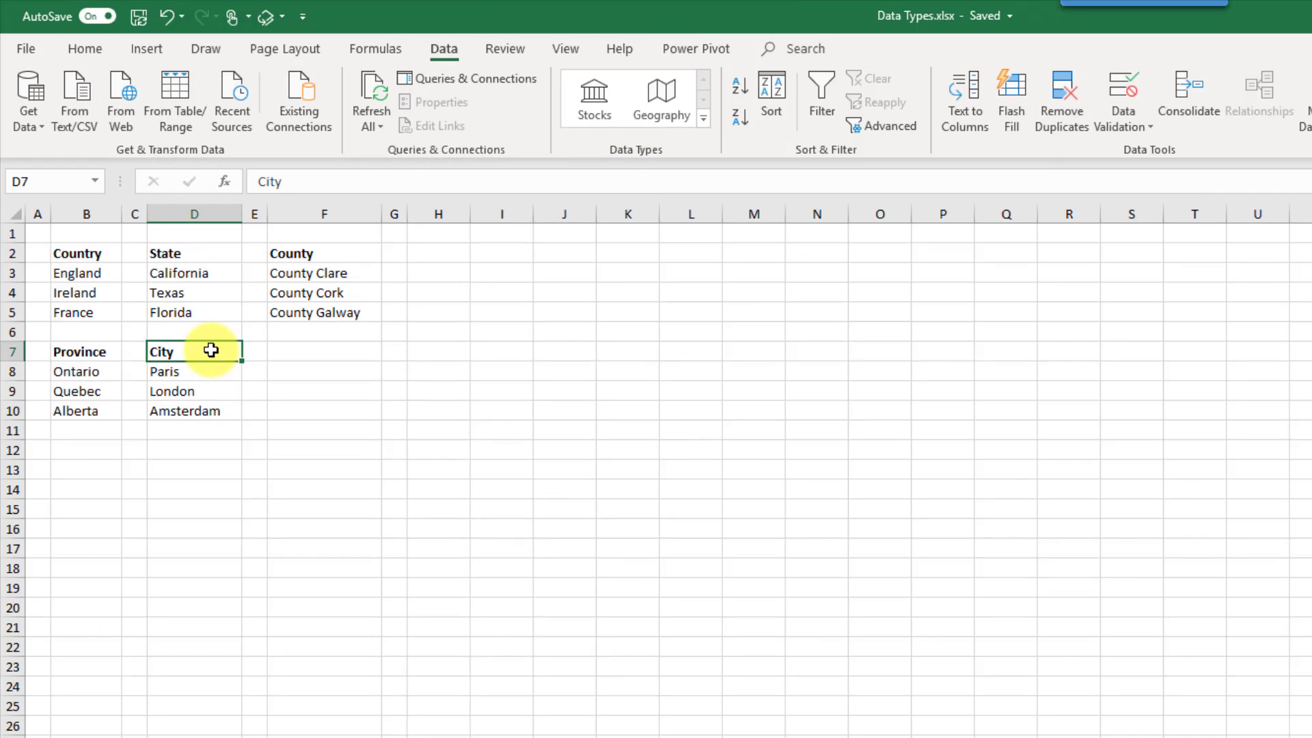
# - Convert the countries, states, counties, provinces and cities on the Geography sheet to the Geography data type, resolving Ireland in B4 as the country
pyautogui.moveTo(89, 270); pyautogui.dragTo(99, 313)
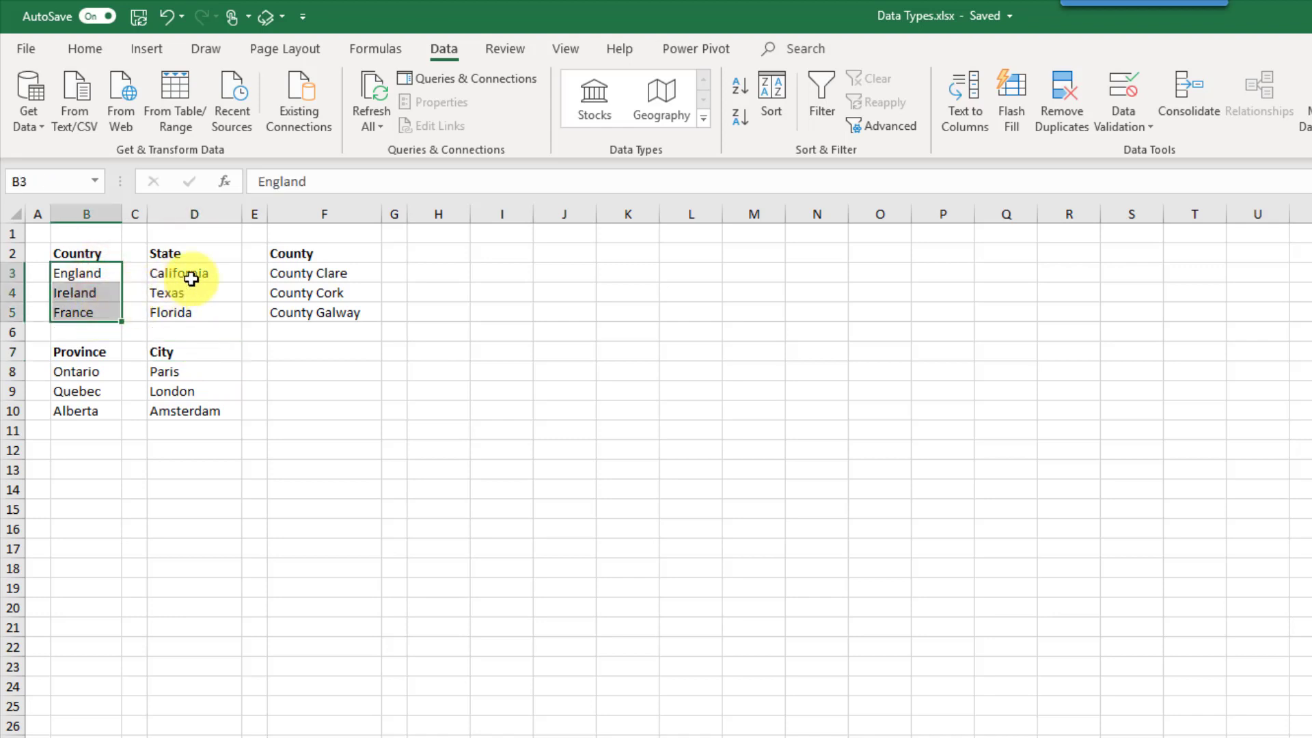
pyautogui.keyDown('ctrl'); pyautogui.moveTo(191, 279); pyautogui.dragTo(205, 313); pyautogui.keyUp('ctrl')
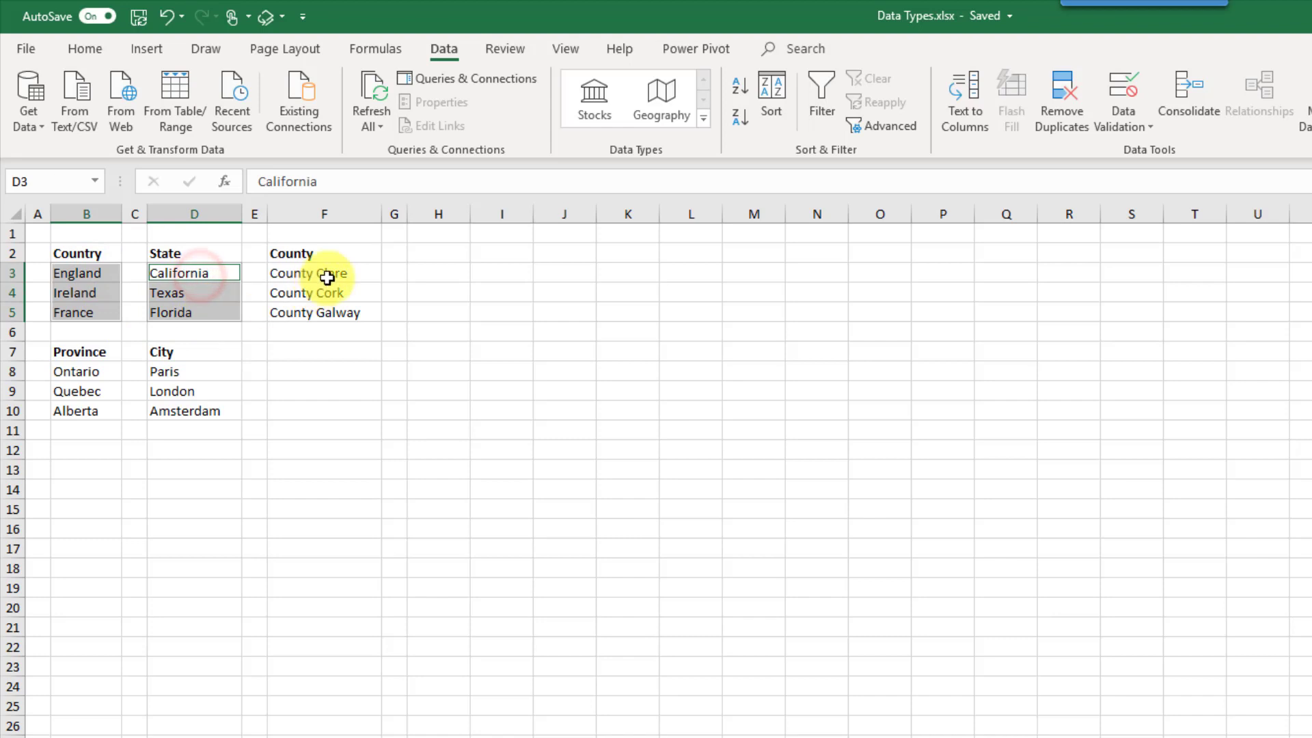
pyautogui.keyDown('ctrl'); pyautogui.moveTo(328, 282); pyautogui.dragTo(331, 311); pyautogui.keyUp('ctrl')
pyautogui.keyDown('ctrl'); pyautogui.moveTo(79, 369); pyautogui.dragTo(85, 410); pyautogui.keyUp('ctrl')
pyautogui.keyDown('ctrl'); pyautogui.moveTo(206, 373); pyautogui.dragTo(204, 408); pyautogui.keyUp('ctrl')
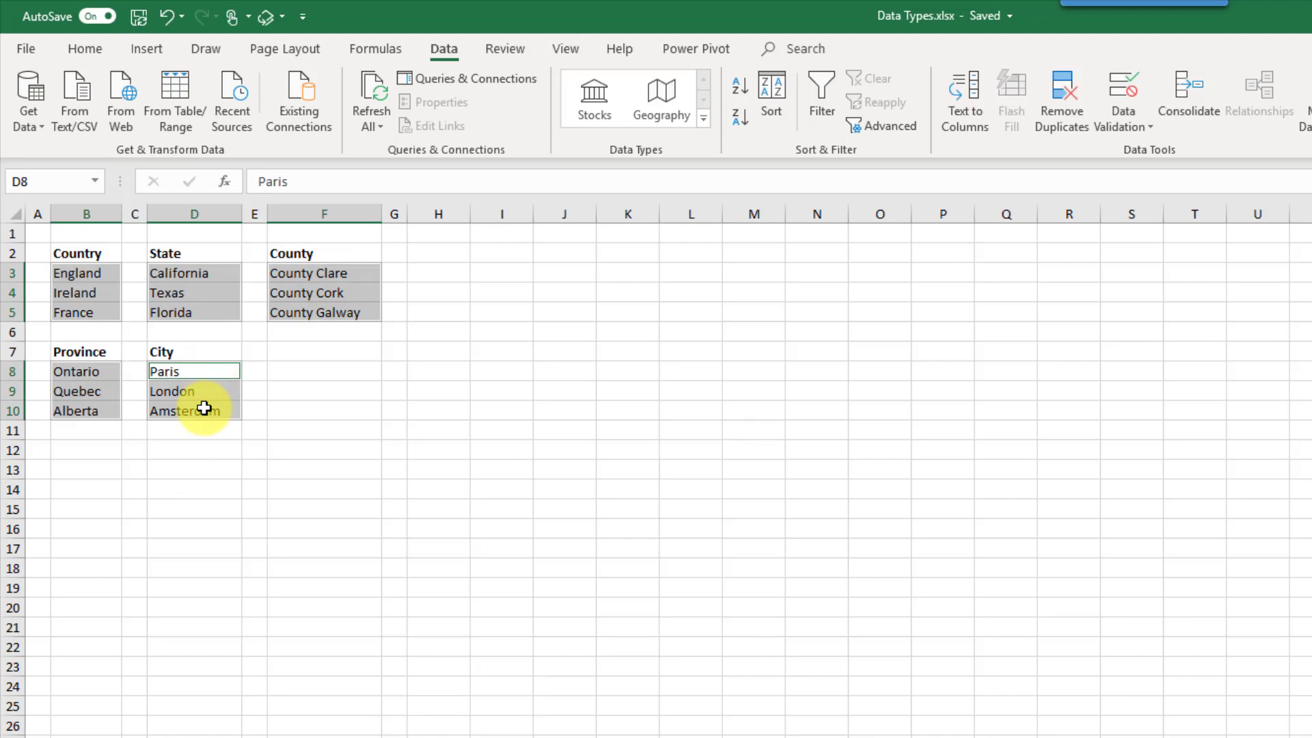
pyautogui.click(662, 100)
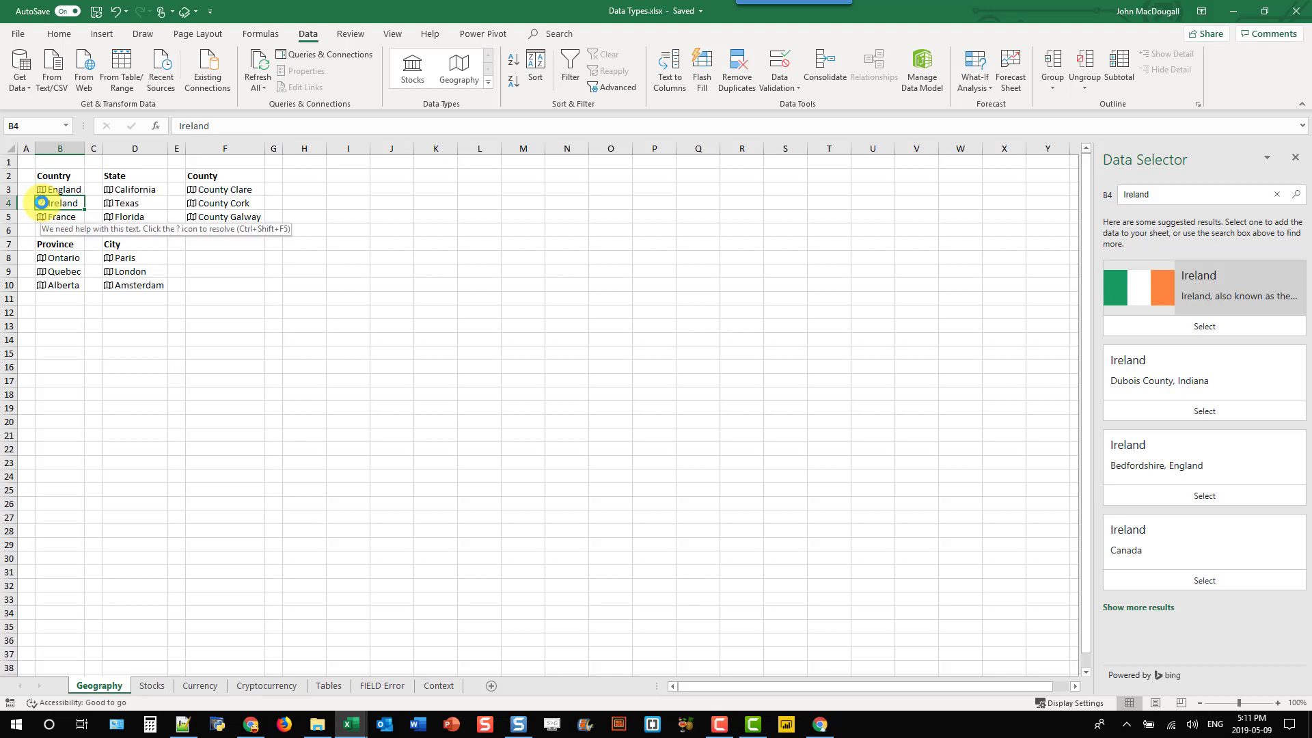
pyautogui.click(1205, 325)
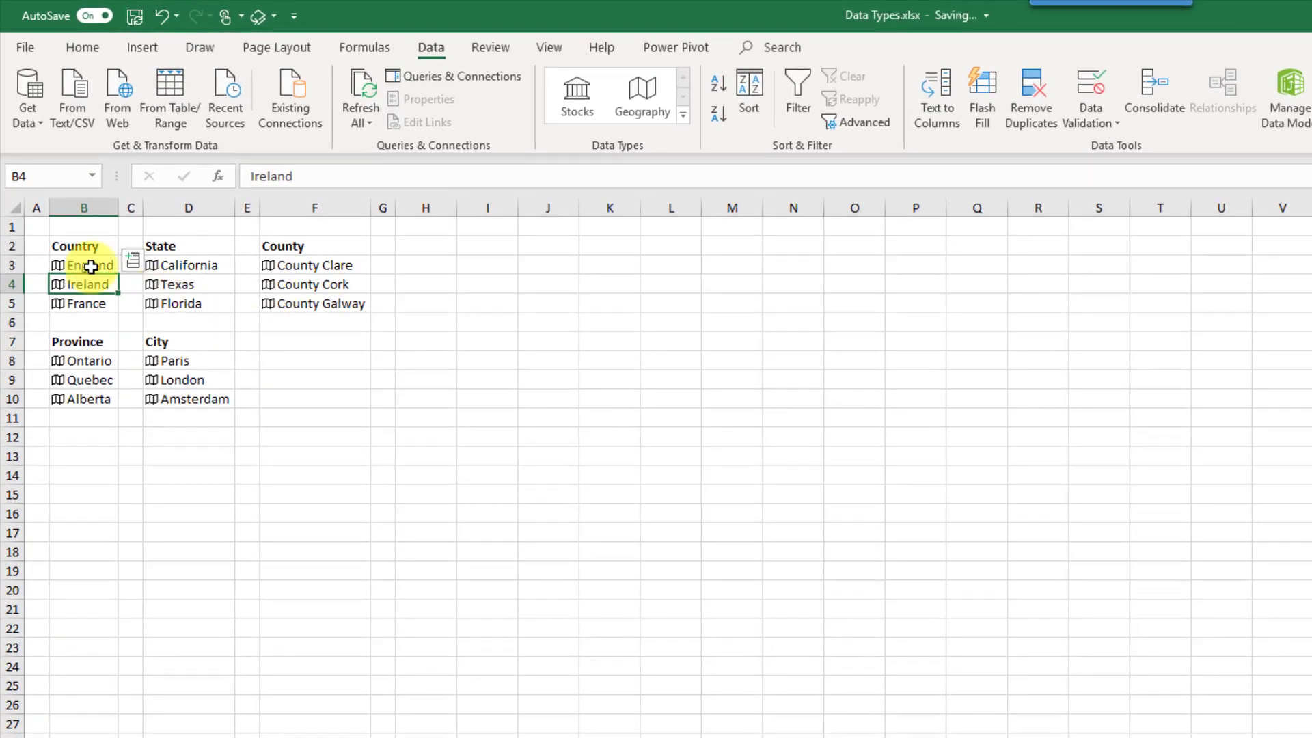
# - Examine the data card for England in B3, from its flag and capital through to the description and sources
pyautogui.click(68, 265)
pyautogui.click(56, 261)
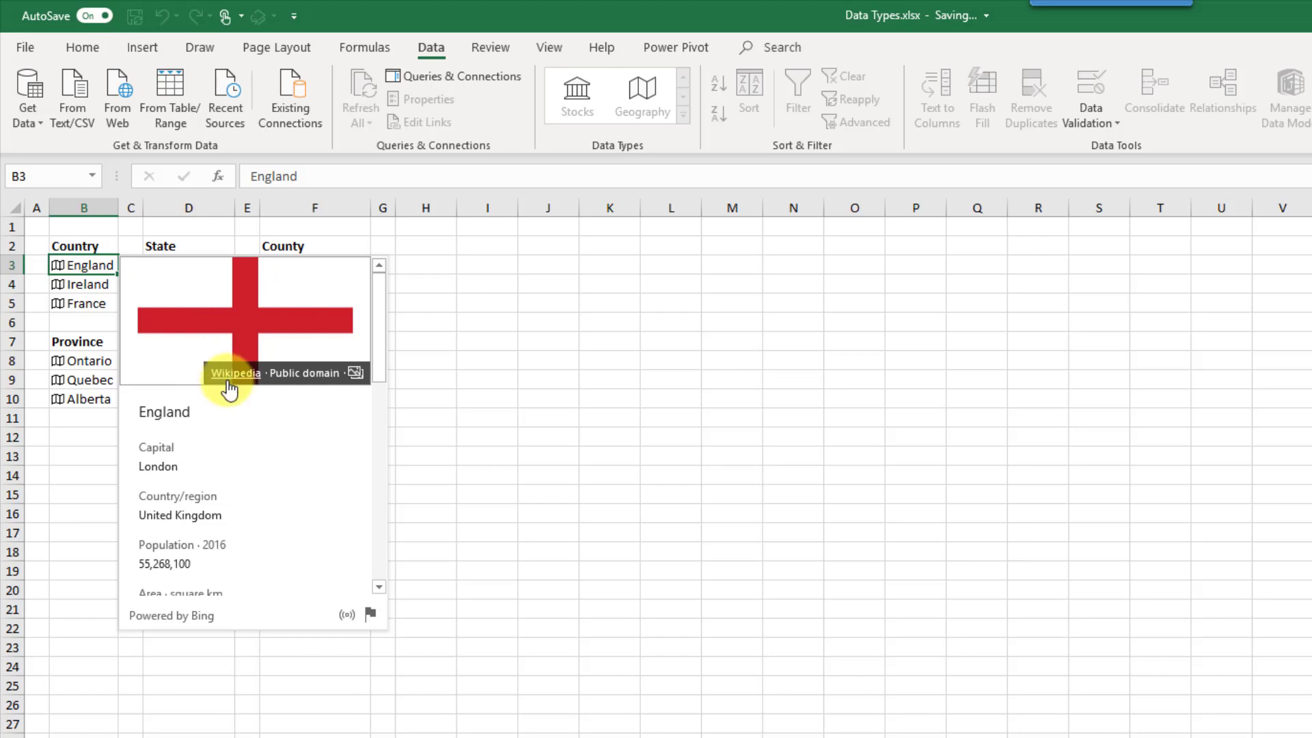
pyautogui.scroll(-3, 218, 423)
pyautogui.scroll(-10, 218, 424)
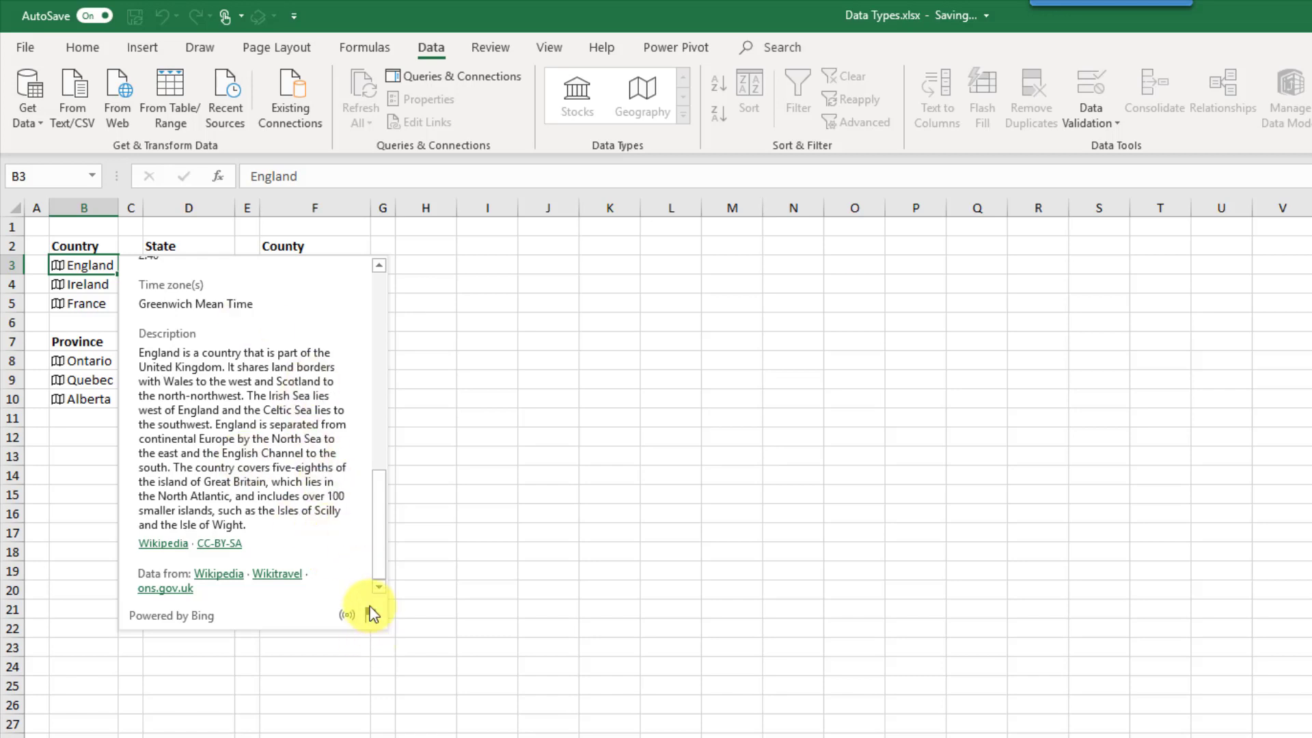
pyautogui.scroll(8, 337, 451)
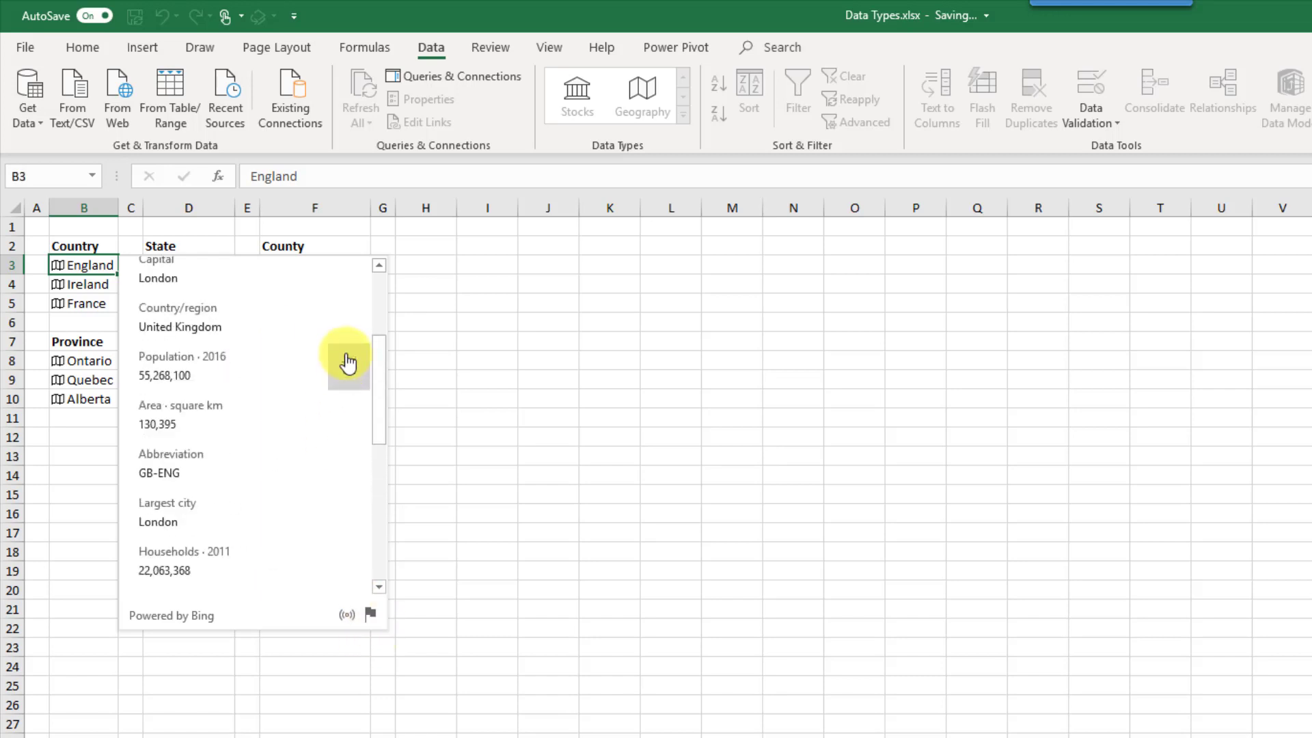
pyautogui.click(89, 294)
# - Extract the Capital field for the counties in F3:F5 into column G and auto-fit that column's width
pyautogui.moveTo(304, 266); pyautogui.dragTo(311, 302)
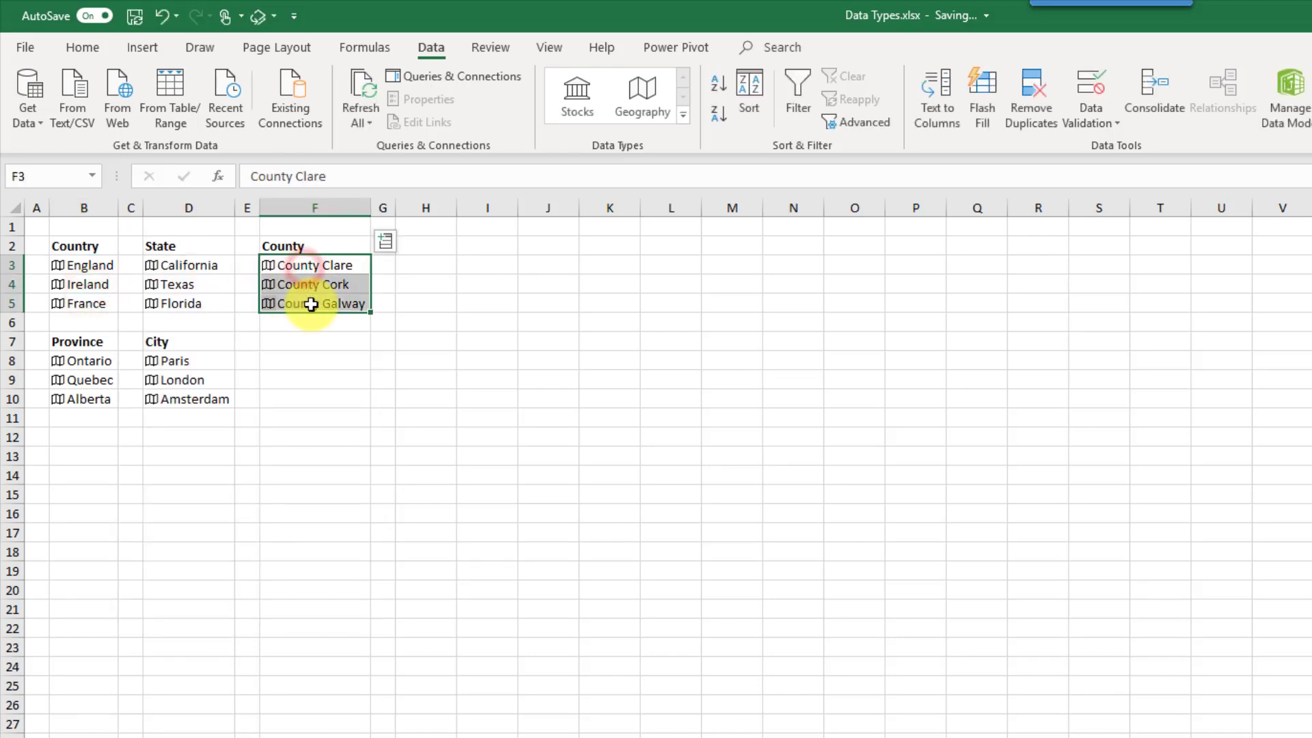
pyautogui.click(386, 240)
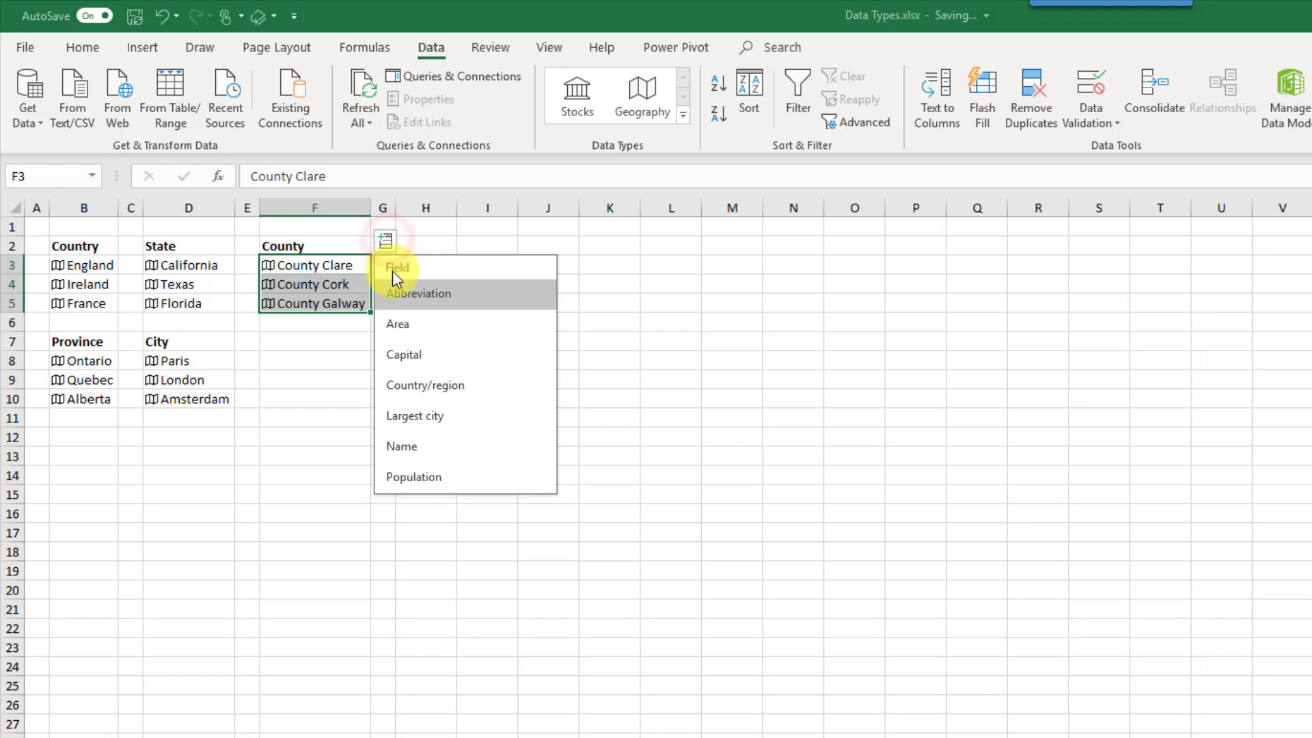
pyautogui.click(409, 354)
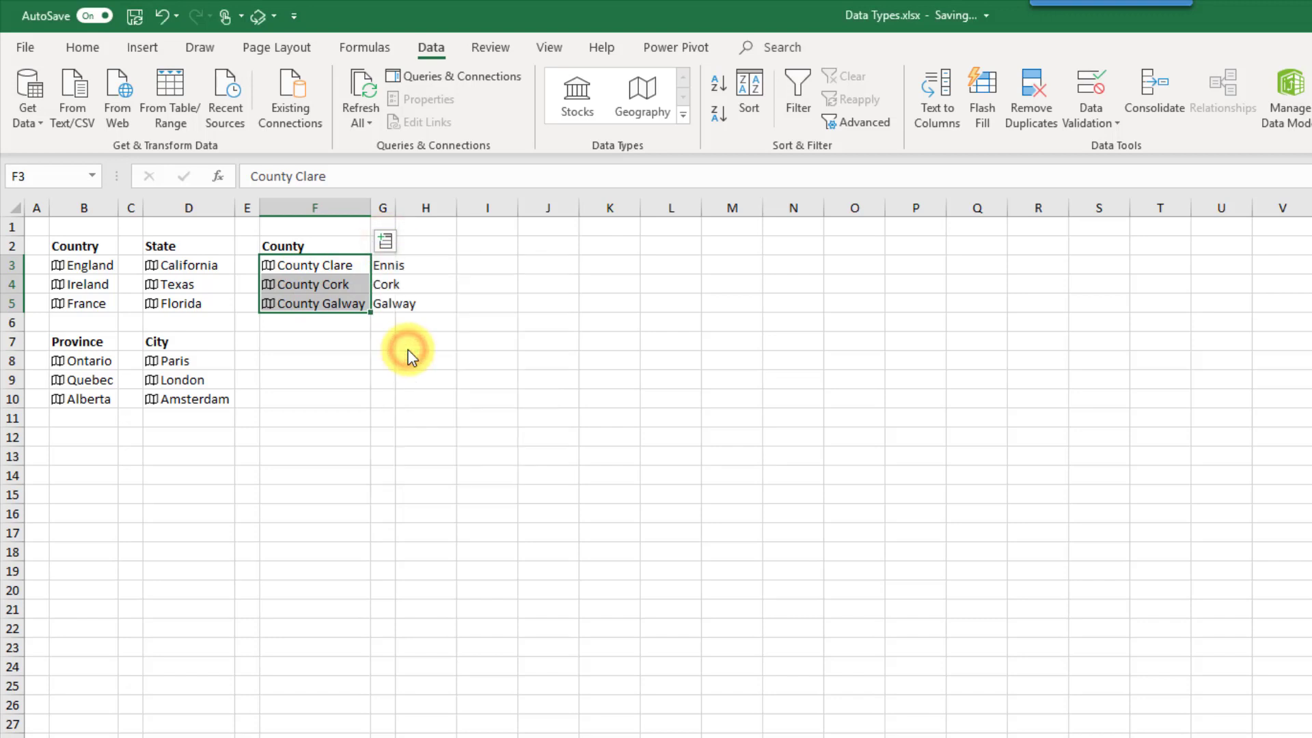
pyautogui.moveTo(394, 208); pyautogui.dragTo(393, 207)
pyautogui.doubleClick(394, 208)
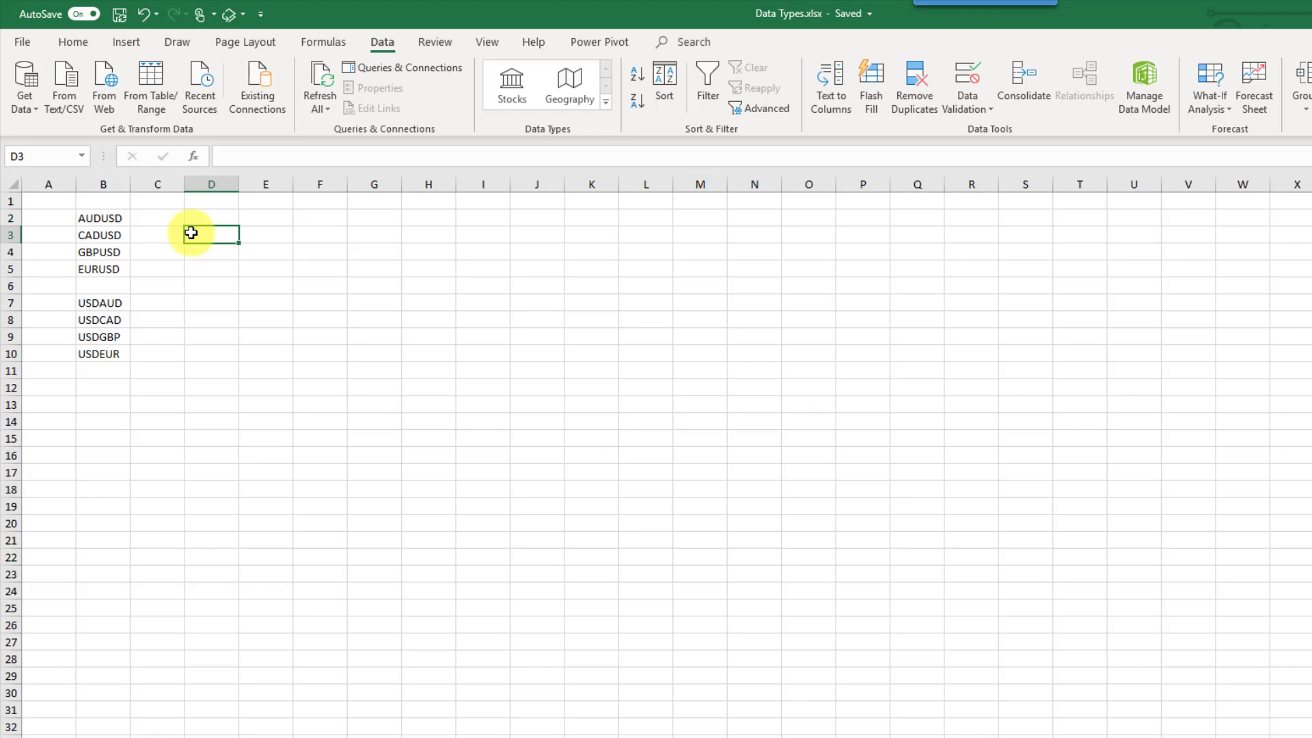
# - Convert the currency pairs in B2:B5 to the Stocks data type and extract their Price field into column C
pyautogui.moveTo(101, 219); pyautogui.dragTo(109, 268)
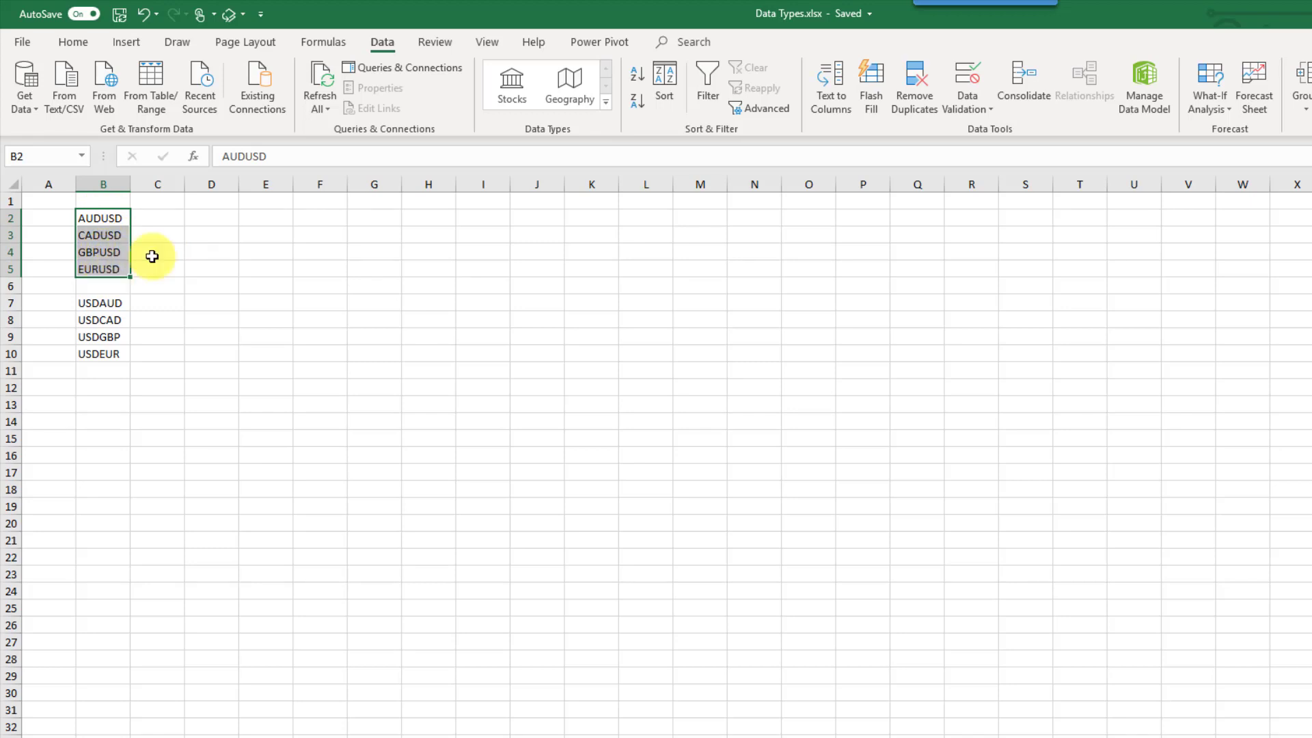
pyautogui.click(510, 83)
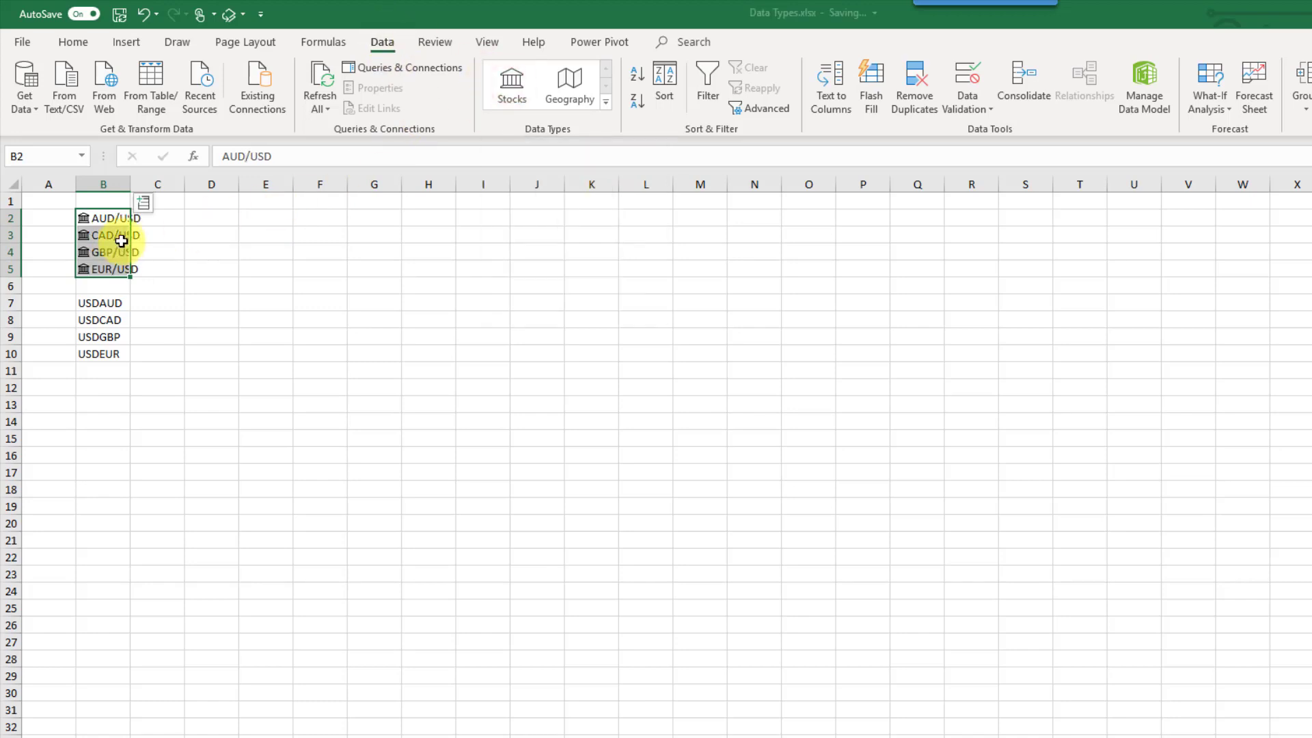
pyautogui.click(144, 205)
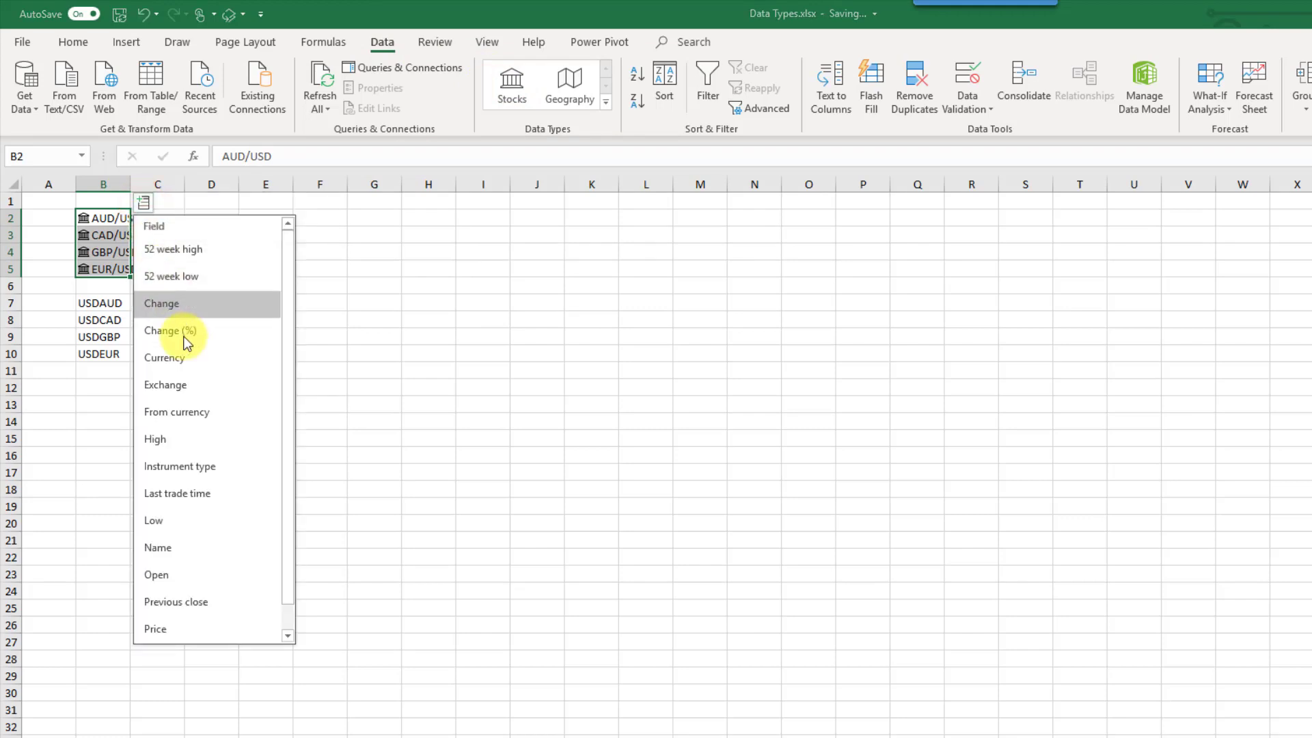
pyautogui.scroll(-1, 188, 387)
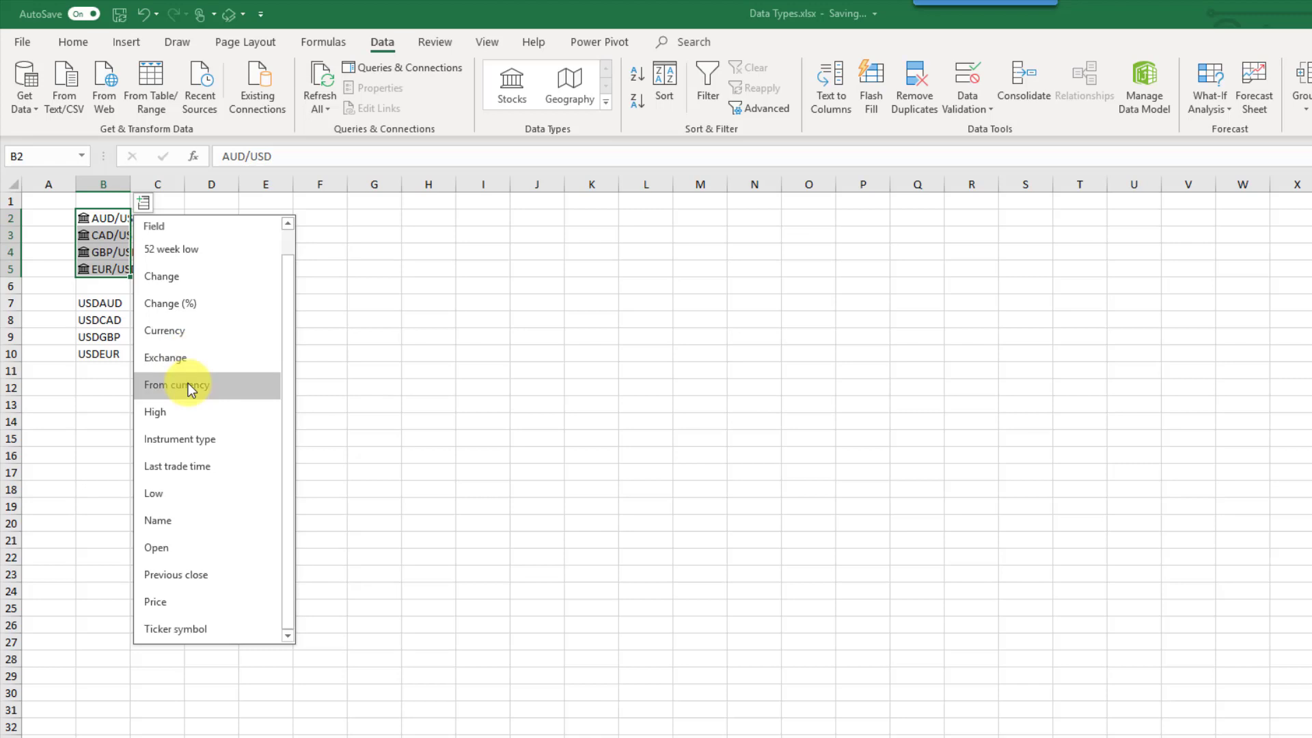
pyautogui.click(199, 604)
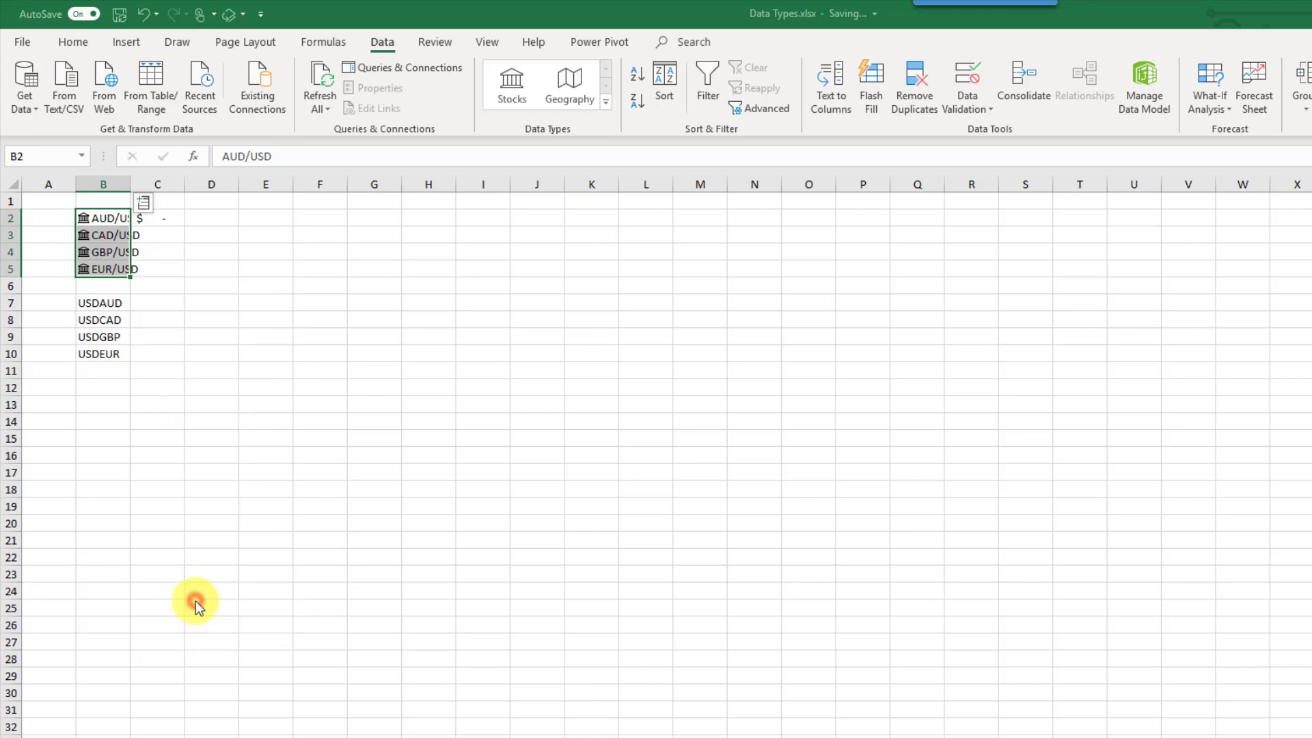
pyautogui.click(171, 218)
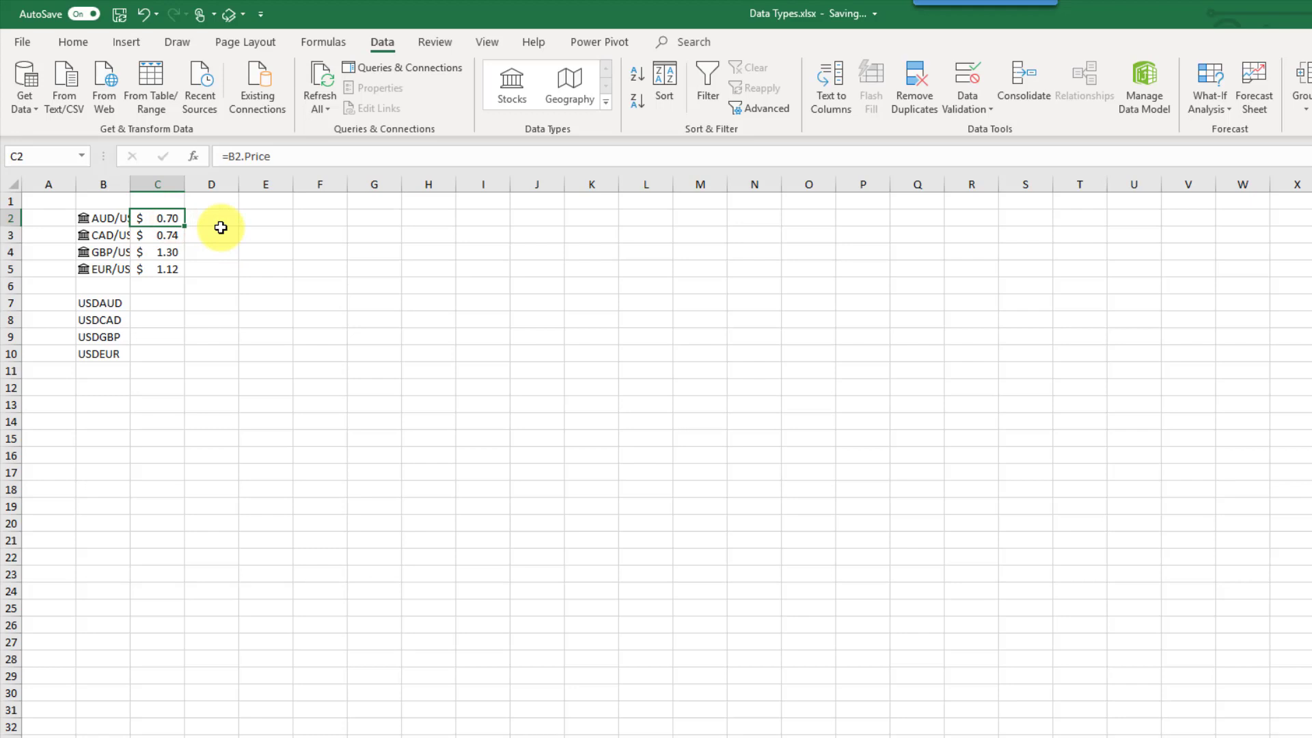
# - Convert the USD-based currency pairs in B7:B10 to the Stocks data type and extract their Price field into column C
pyautogui.moveTo(102, 303); pyautogui.dragTo(107, 356)
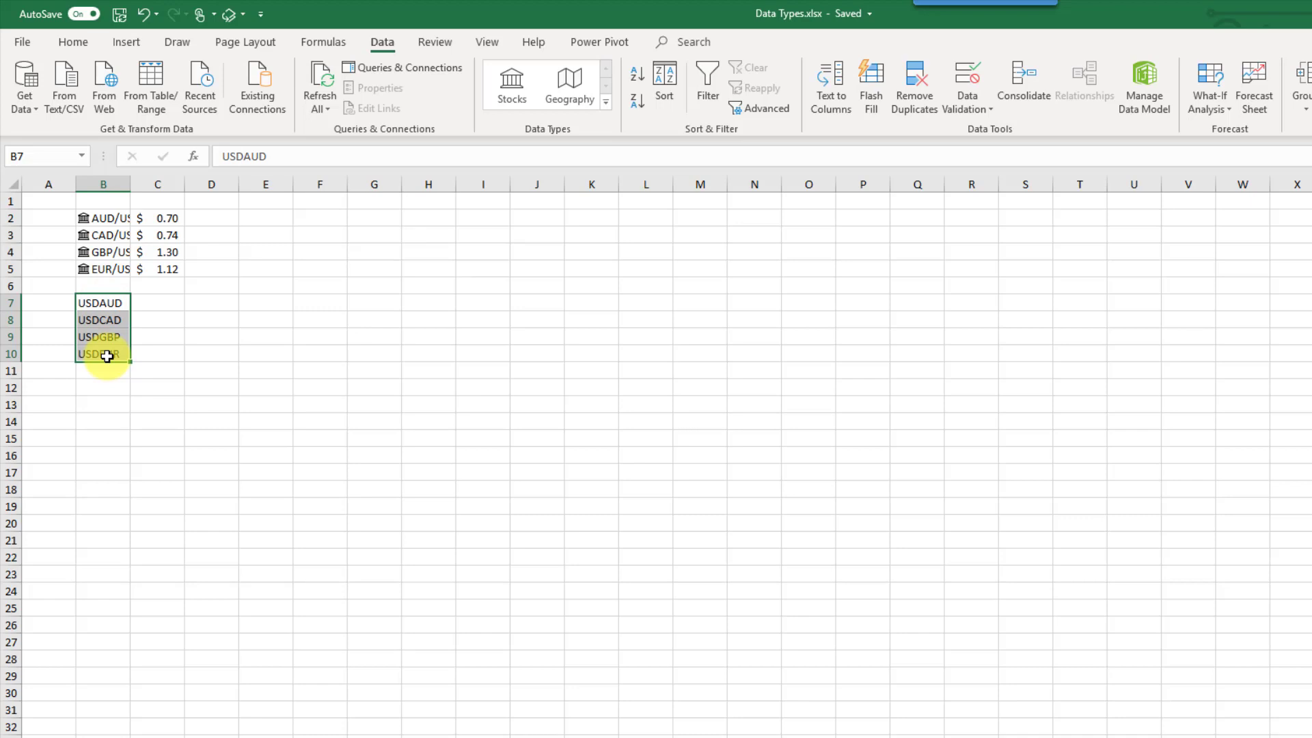
pyautogui.click(514, 82)
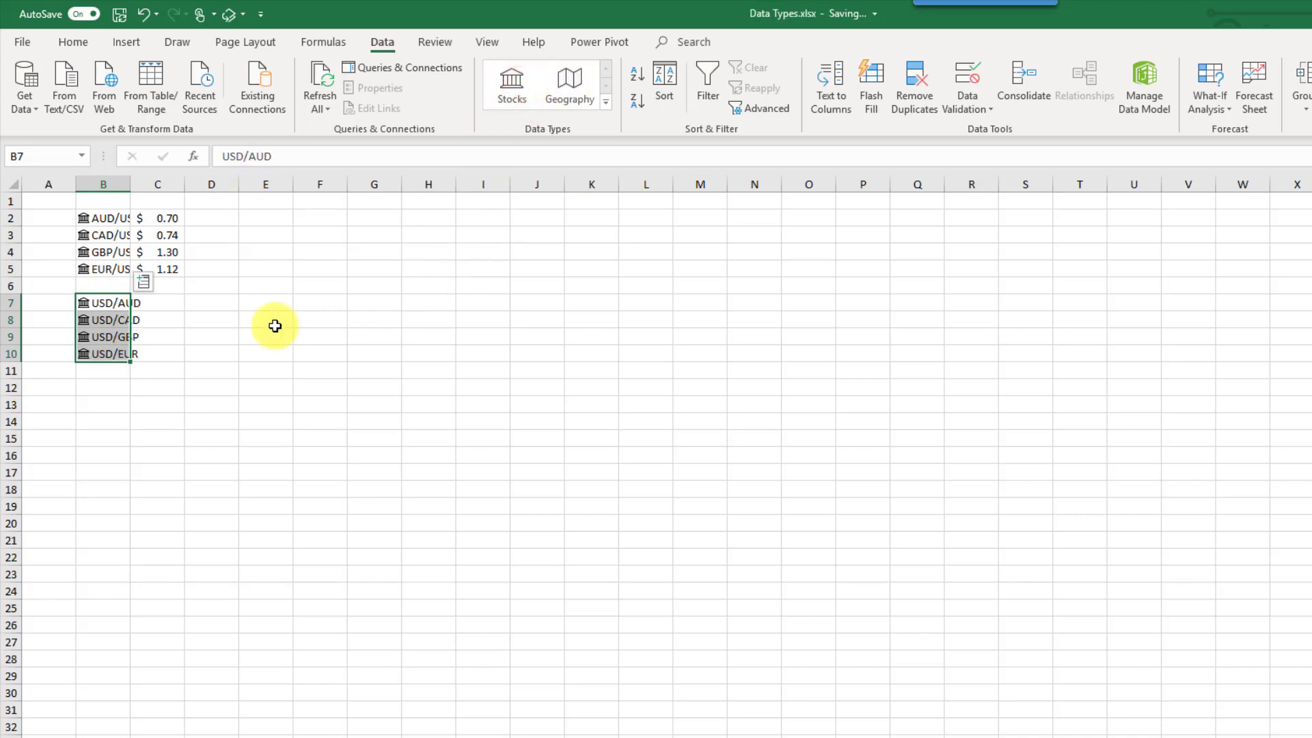
pyautogui.click(144, 281)
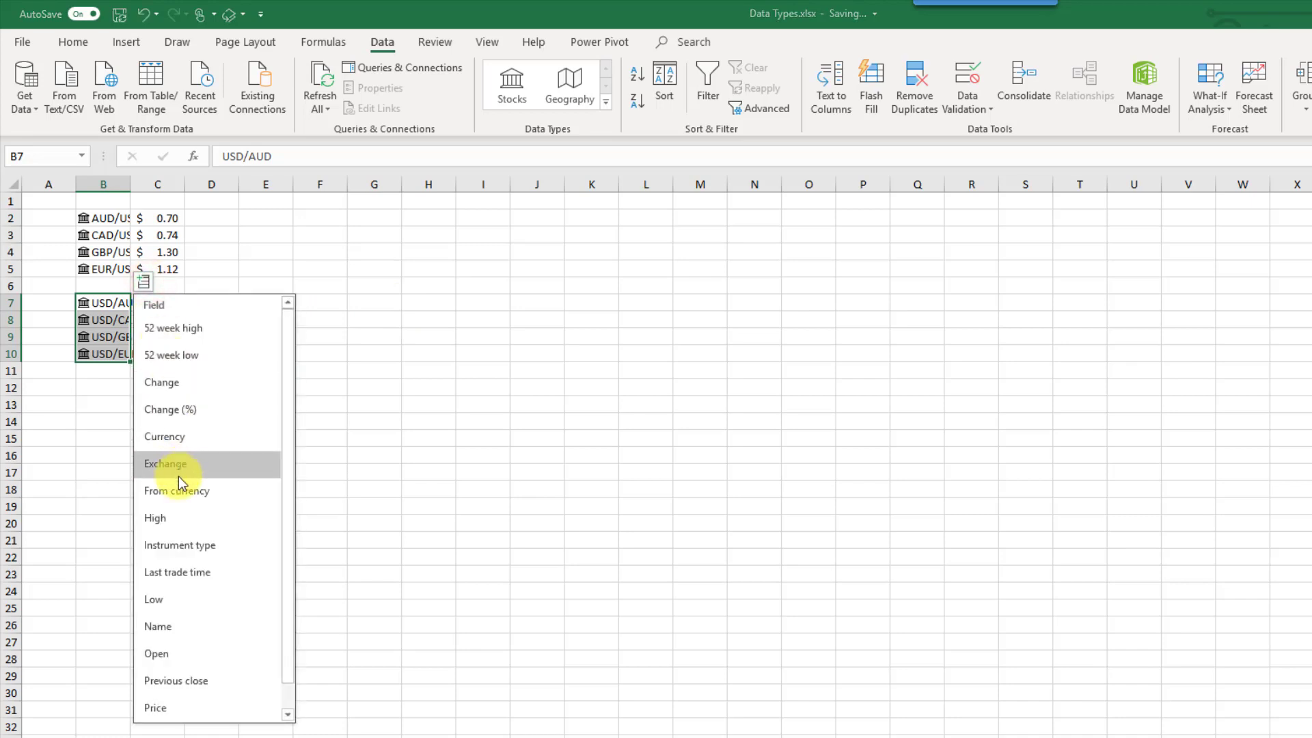
pyautogui.click(185, 708)
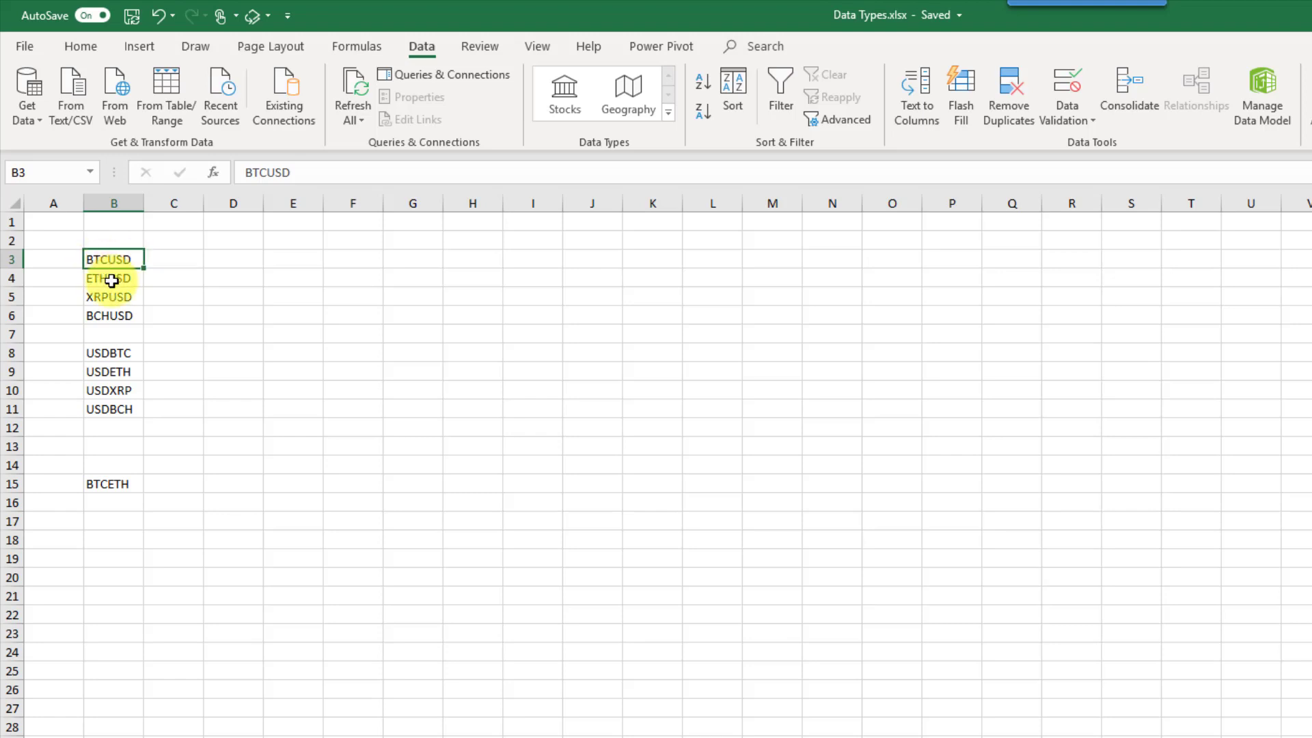
# - Convert the cryptocurrency pairs in B3:B6 to the Stocks data type, extract their Price into column C and auto-fit columns B and C
pyautogui.moveTo(116, 257); pyautogui.dragTo(118, 316)
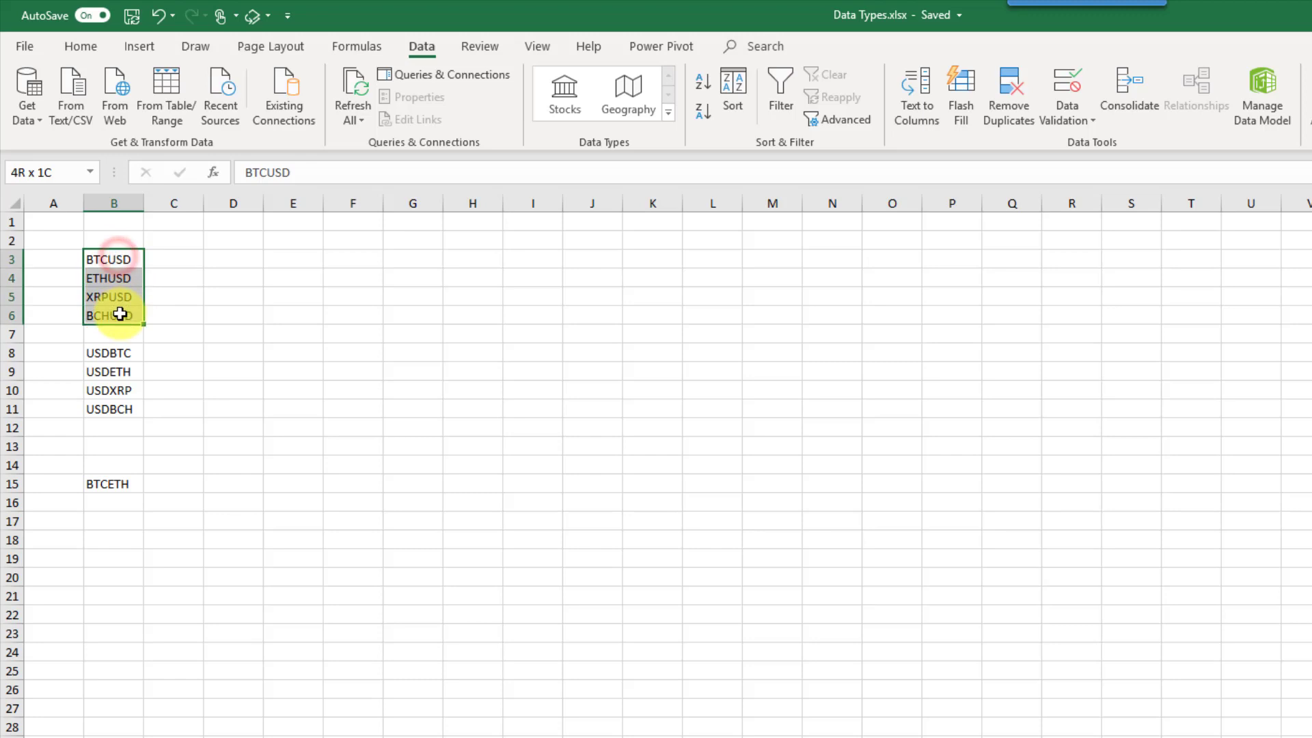
pyautogui.click(570, 100)
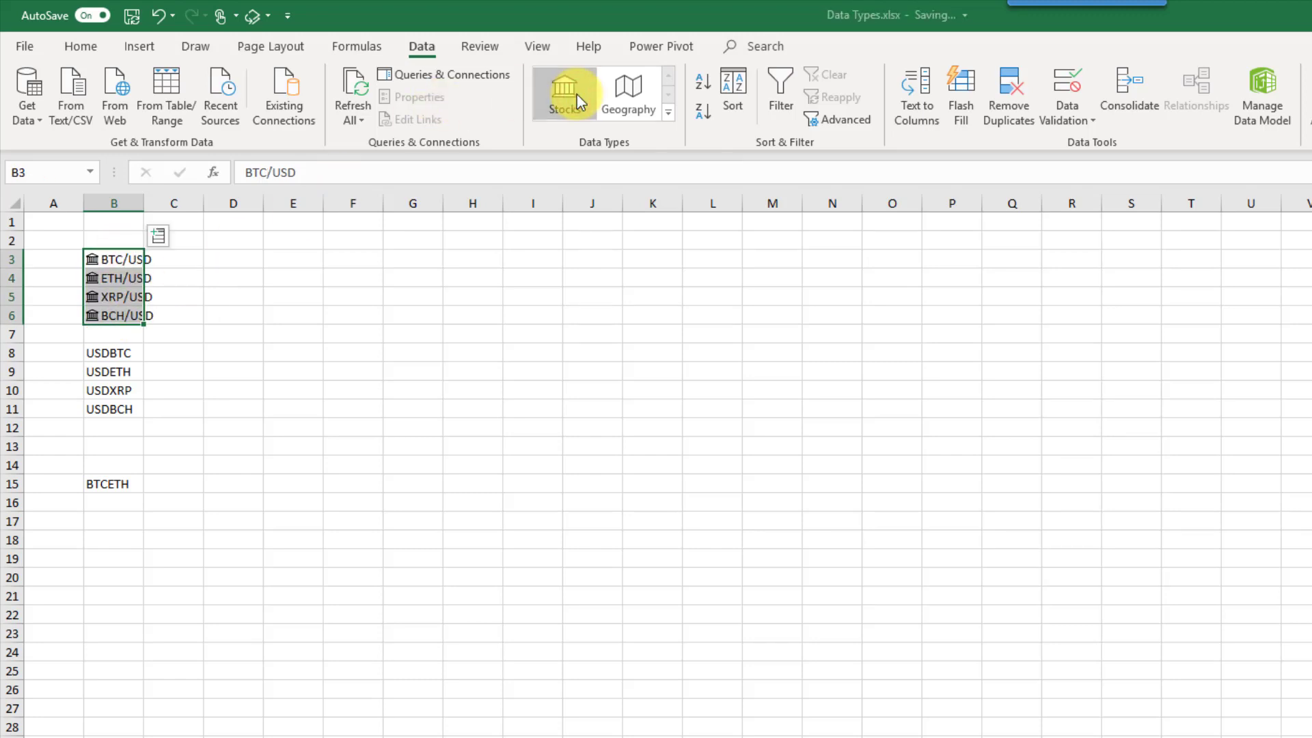
pyautogui.click(158, 235)
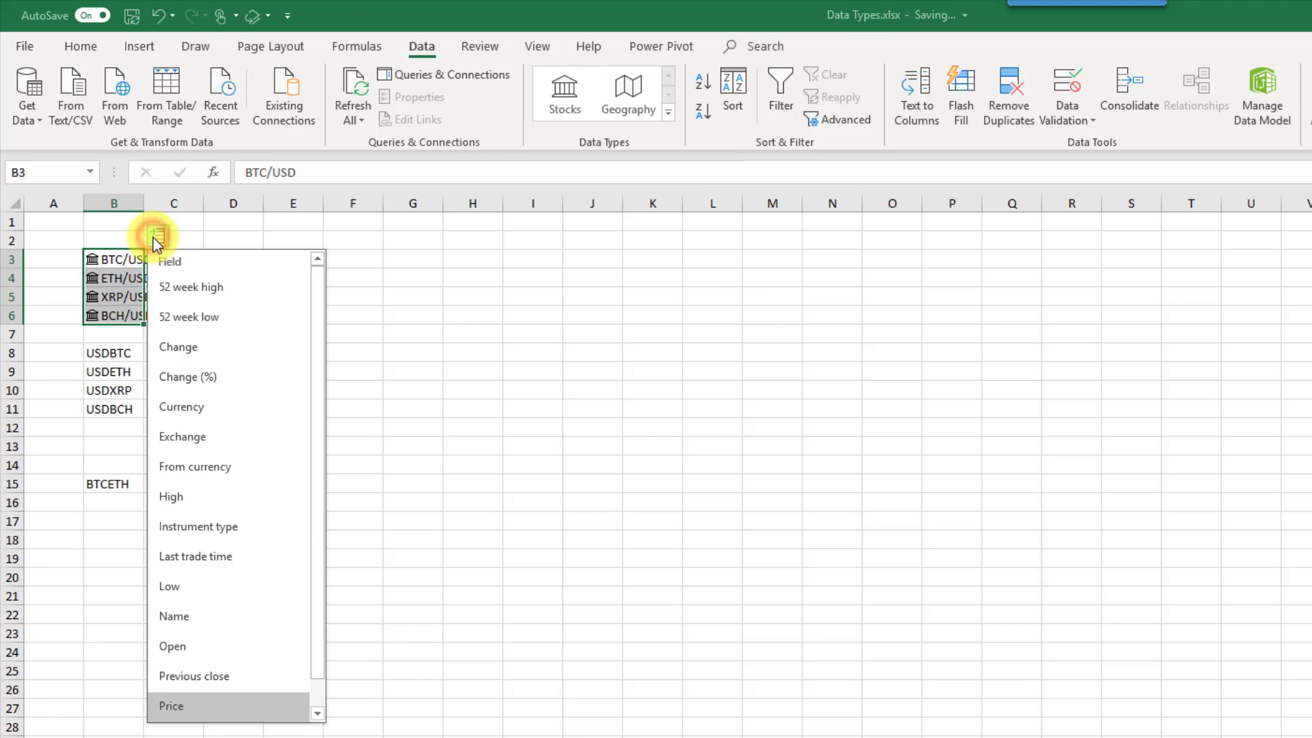
pyautogui.click(180, 706)
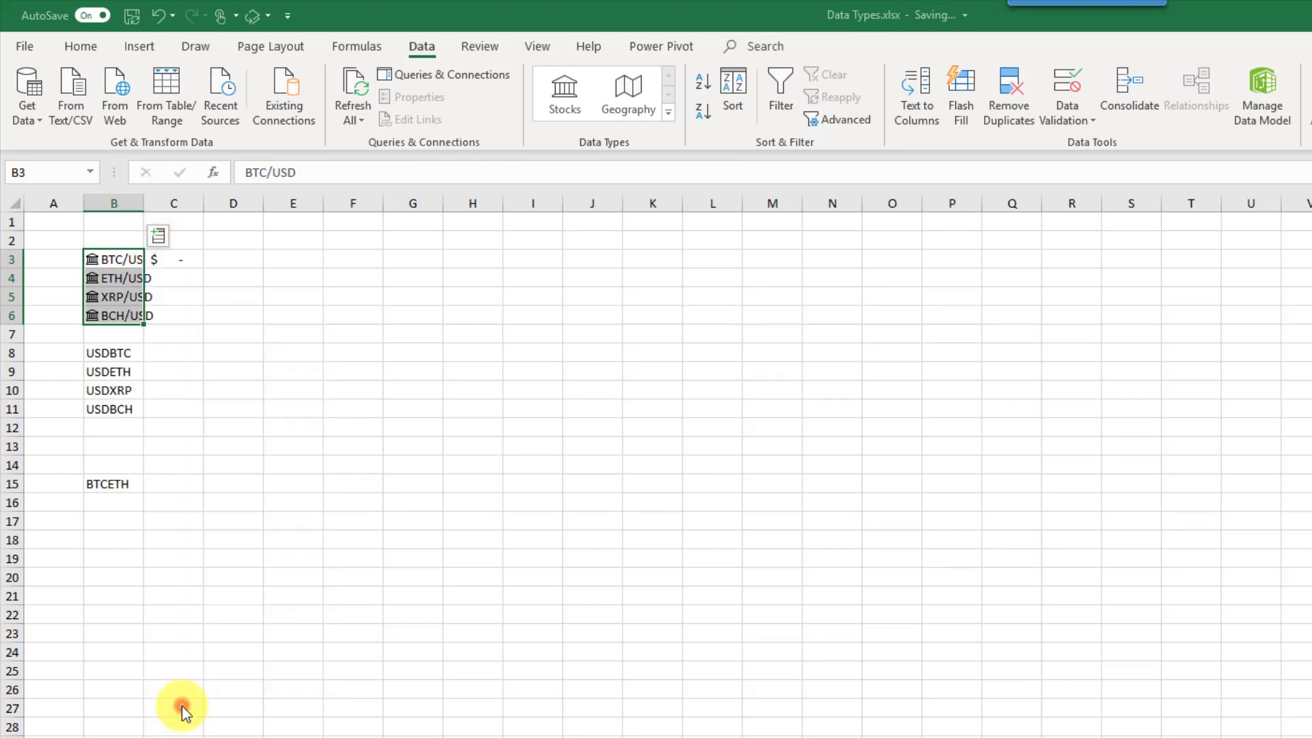
pyautogui.doubleClick(203, 203)
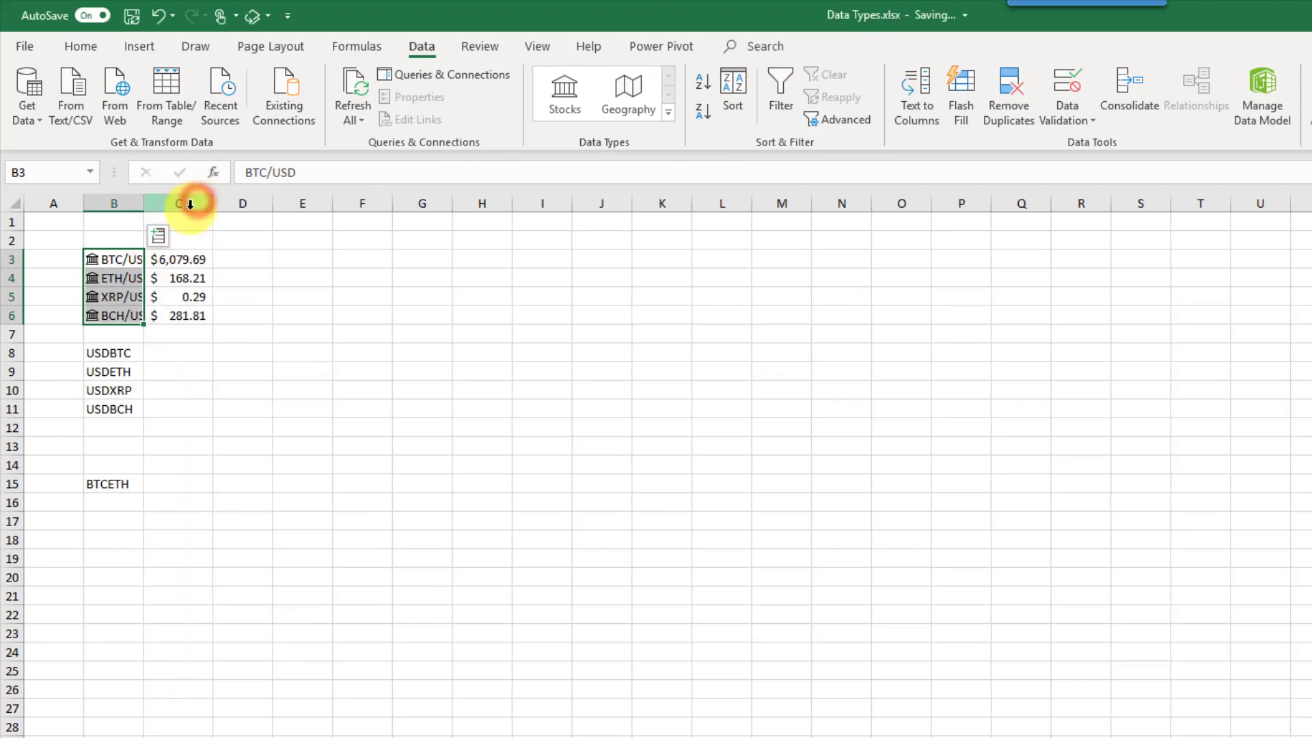
pyautogui.click(180, 281)
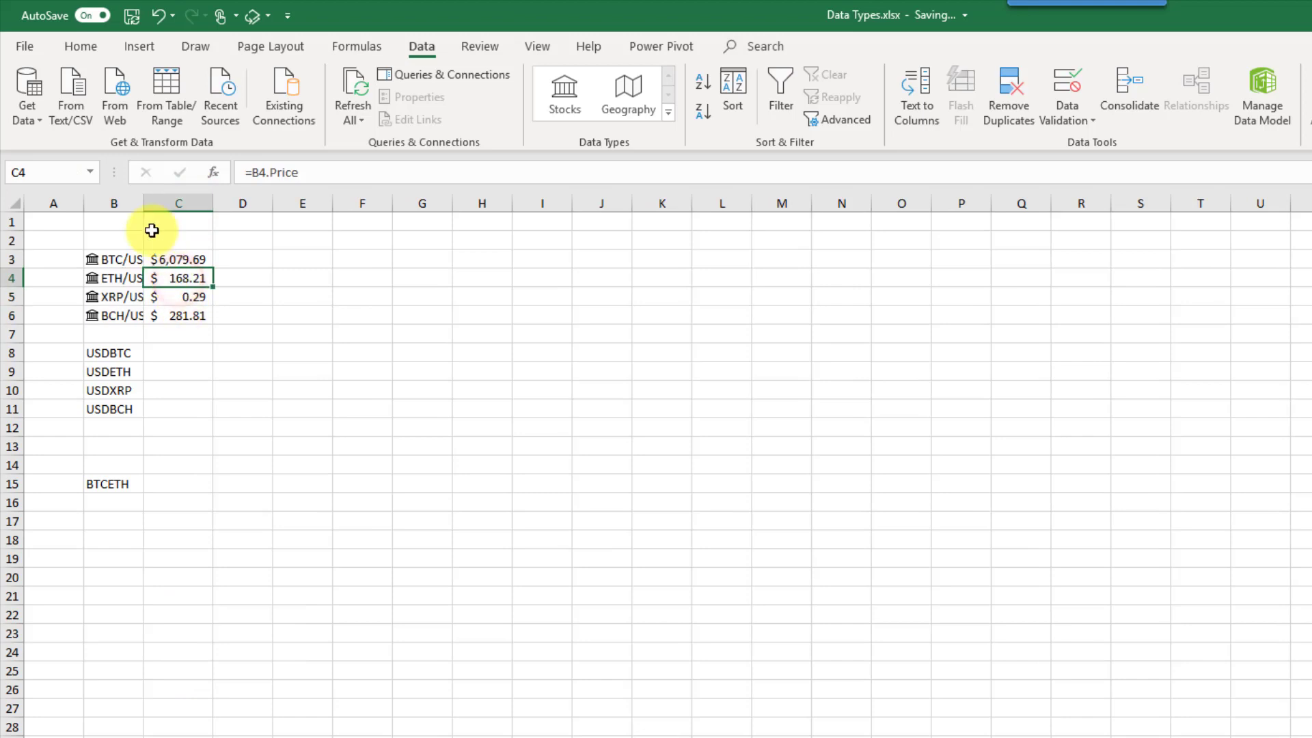
pyautogui.doubleClick(142, 198)
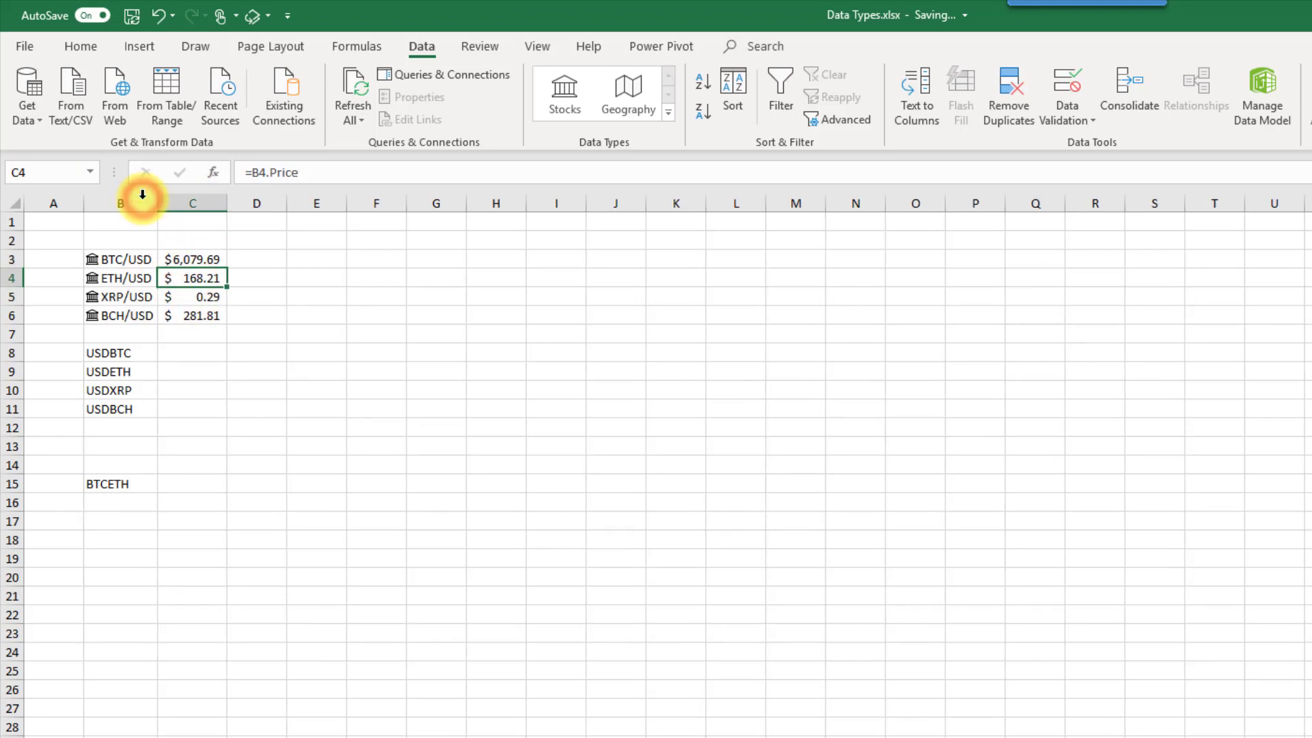
# - Try to convert the USD-to-cryptocurrency pairs in B8:B11 and the BTCETH pair in B15 to the Stocks data type
pyautogui.click(137, 354)
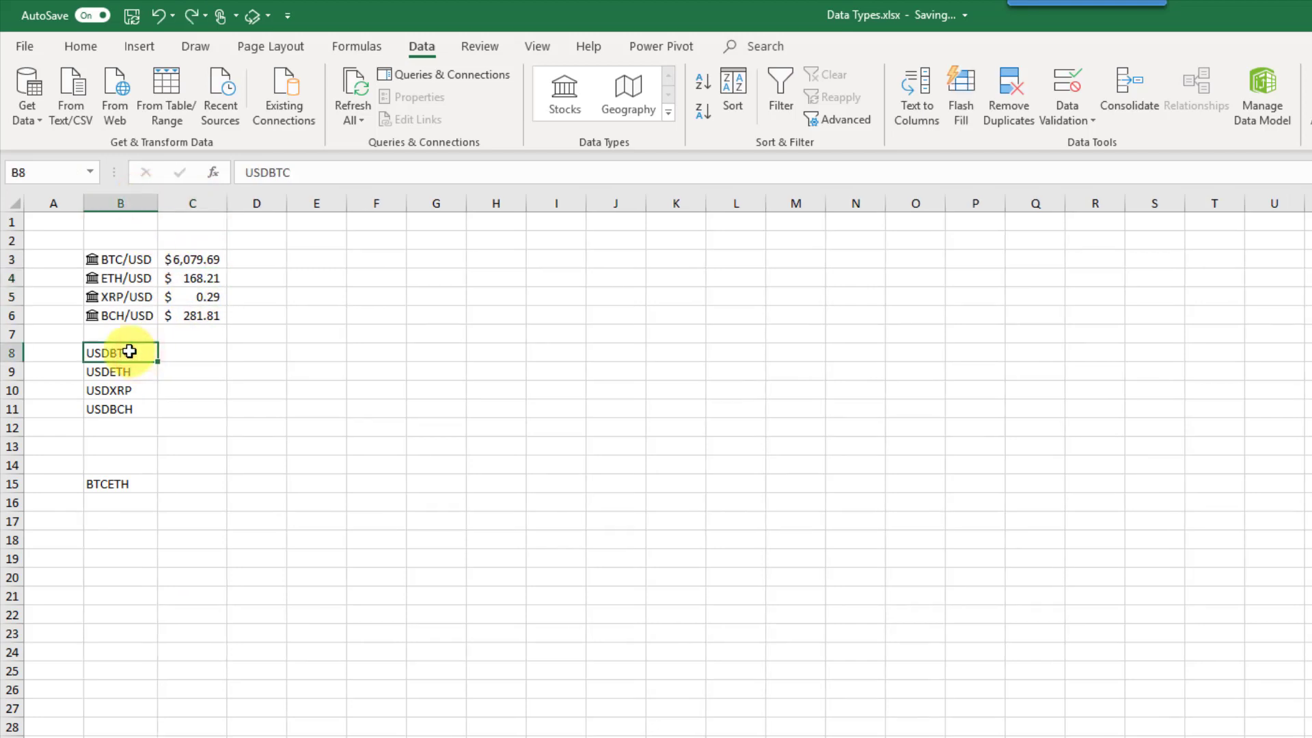
pyautogui.moveTo(130, 353); pyautogui.dragTo(130, 406)
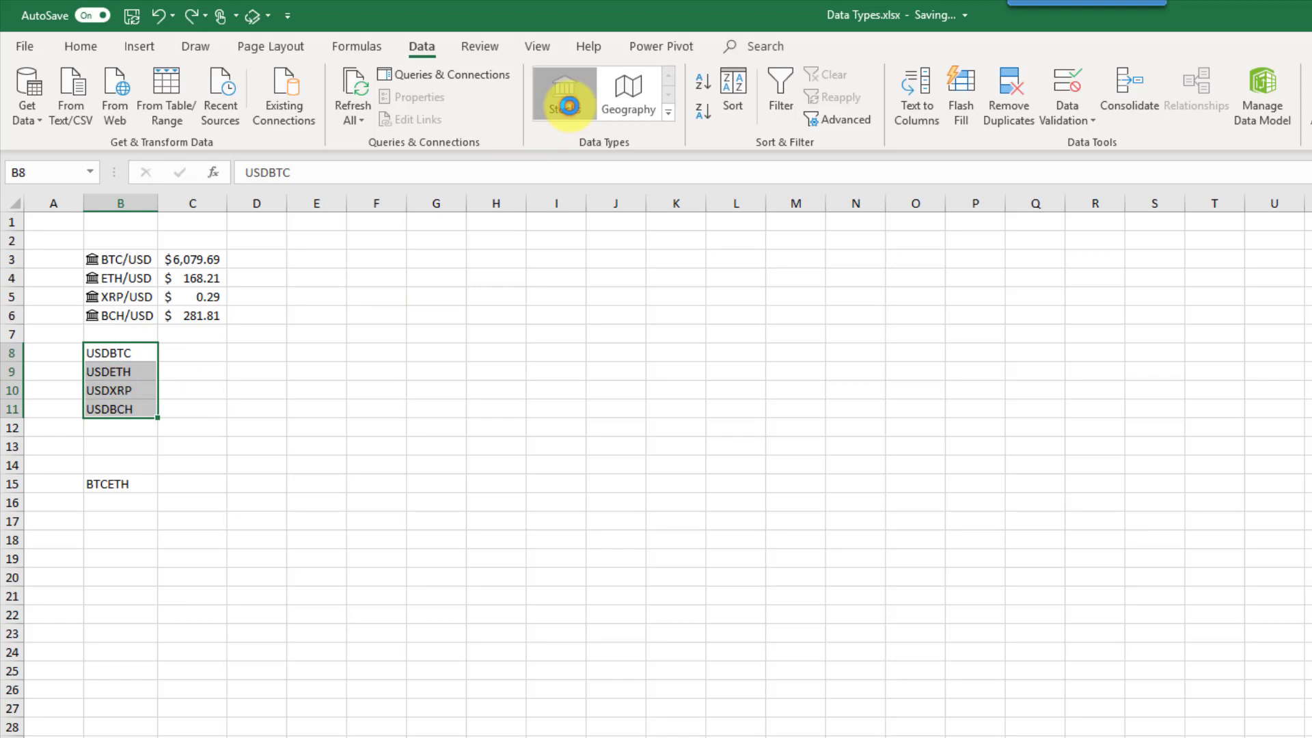
pyautogui.click(568, 106)
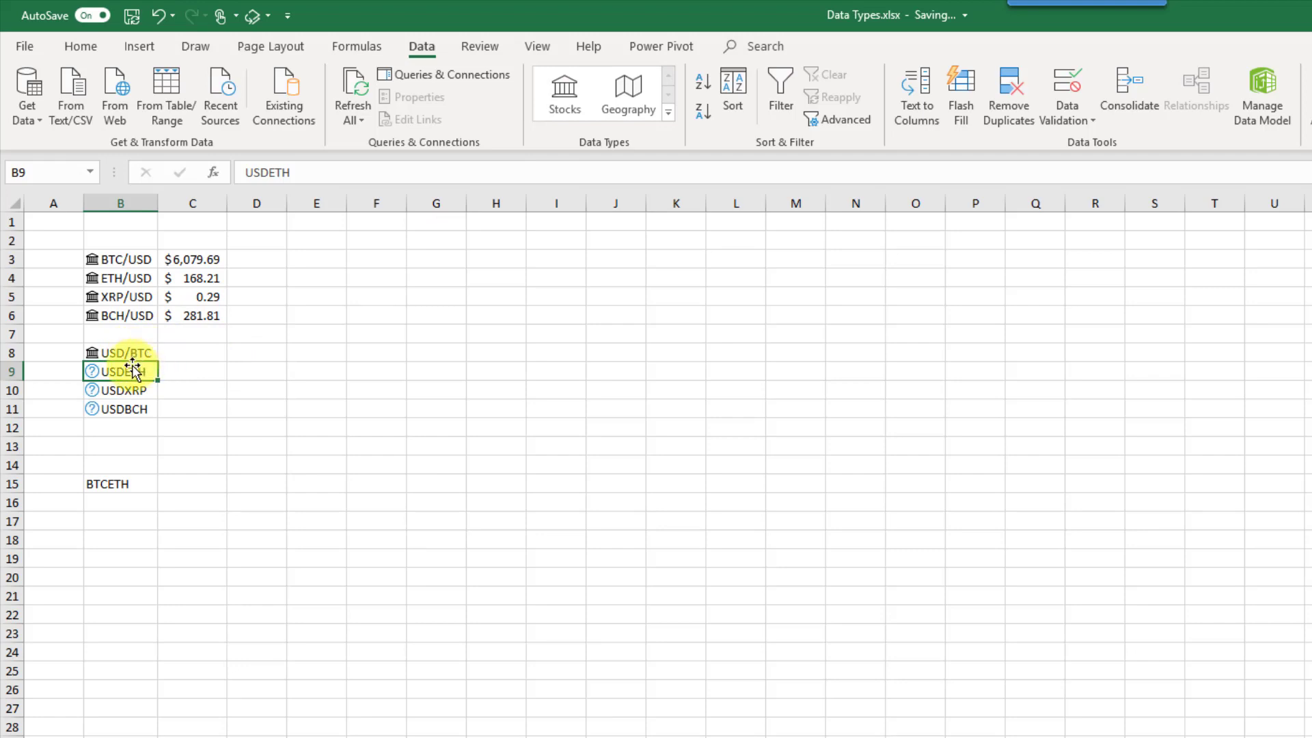
pyautogui.moveTo(130, 371); pyautogui.dragTo(124, 411)
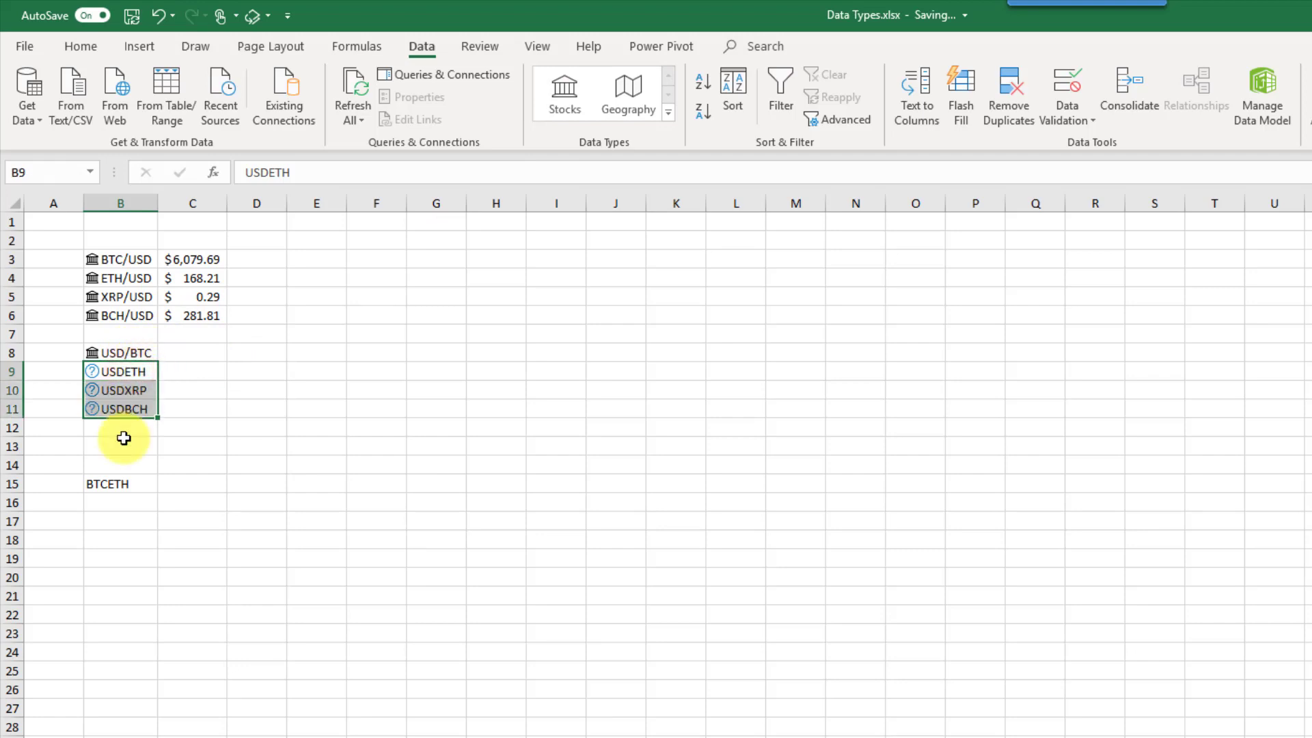
pyautogui.click(119, 483)
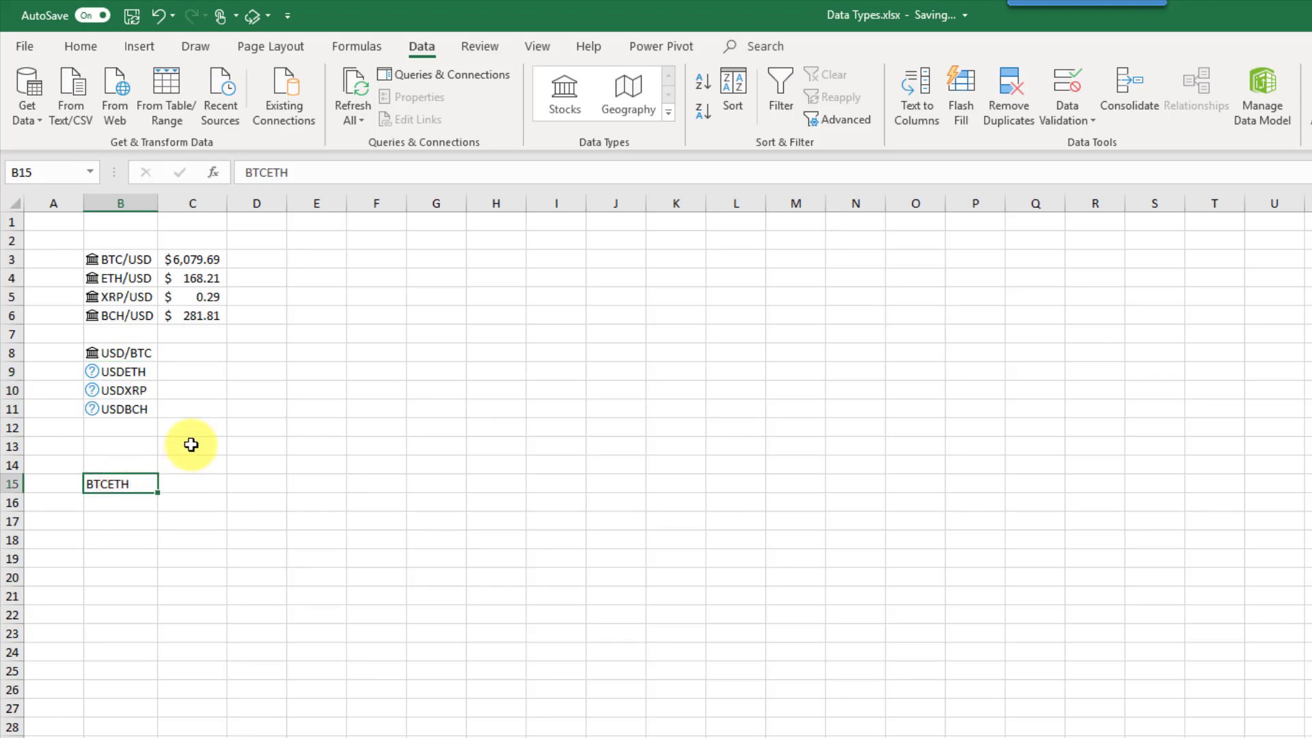
pyautogui.click(573, 103)
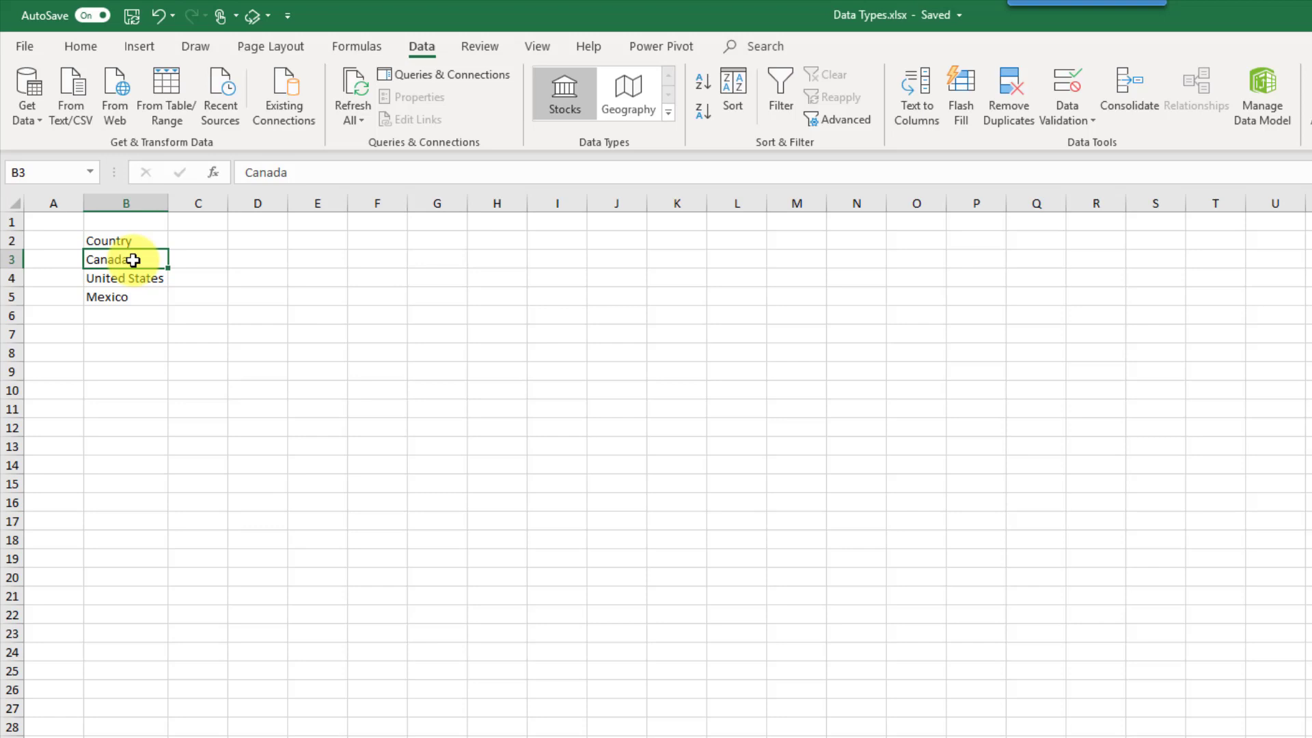
# - Turn the Country list in B2:B5 into a table with headers and convert its three countries to the Geography data type
pyautogui.hotkey('ctrl', 't')
pyautogui.click(826, 487)
pyautogui.click(865, 518)
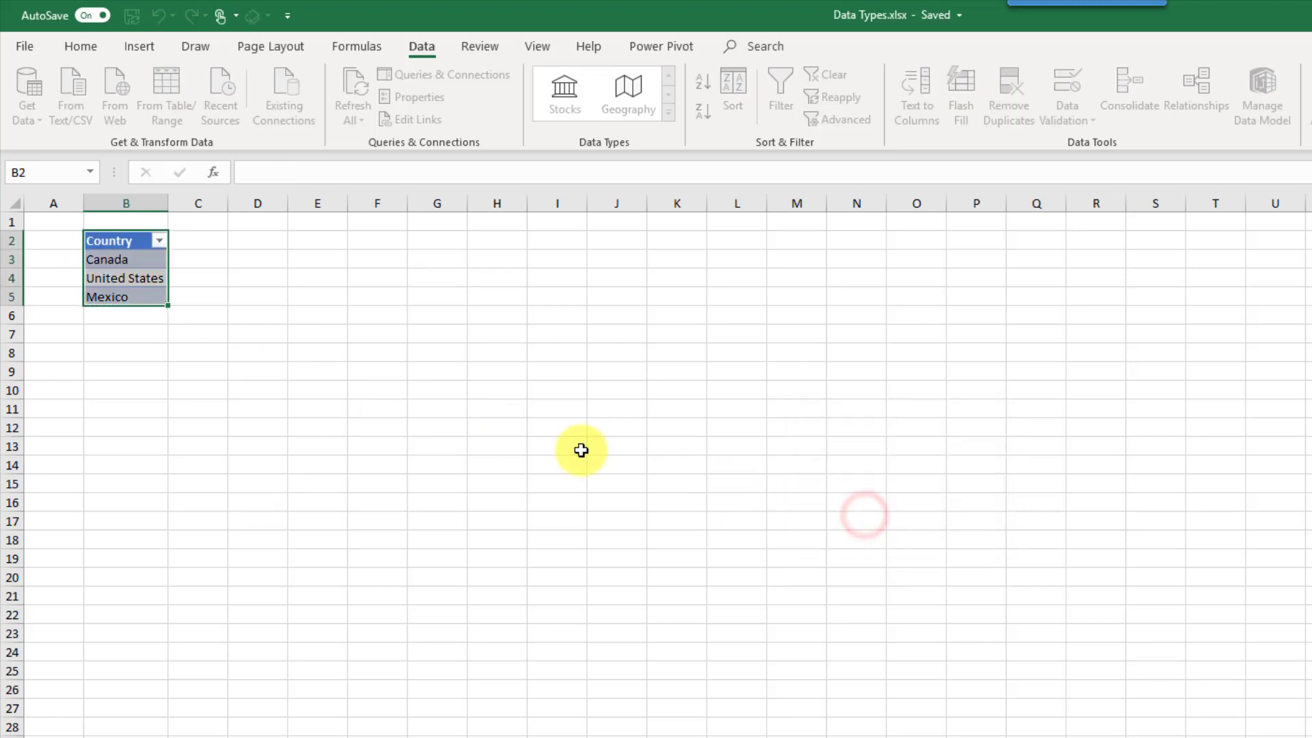
pyautogui.moveTo(140, 259); pyautogui.dragTo(138, 290)
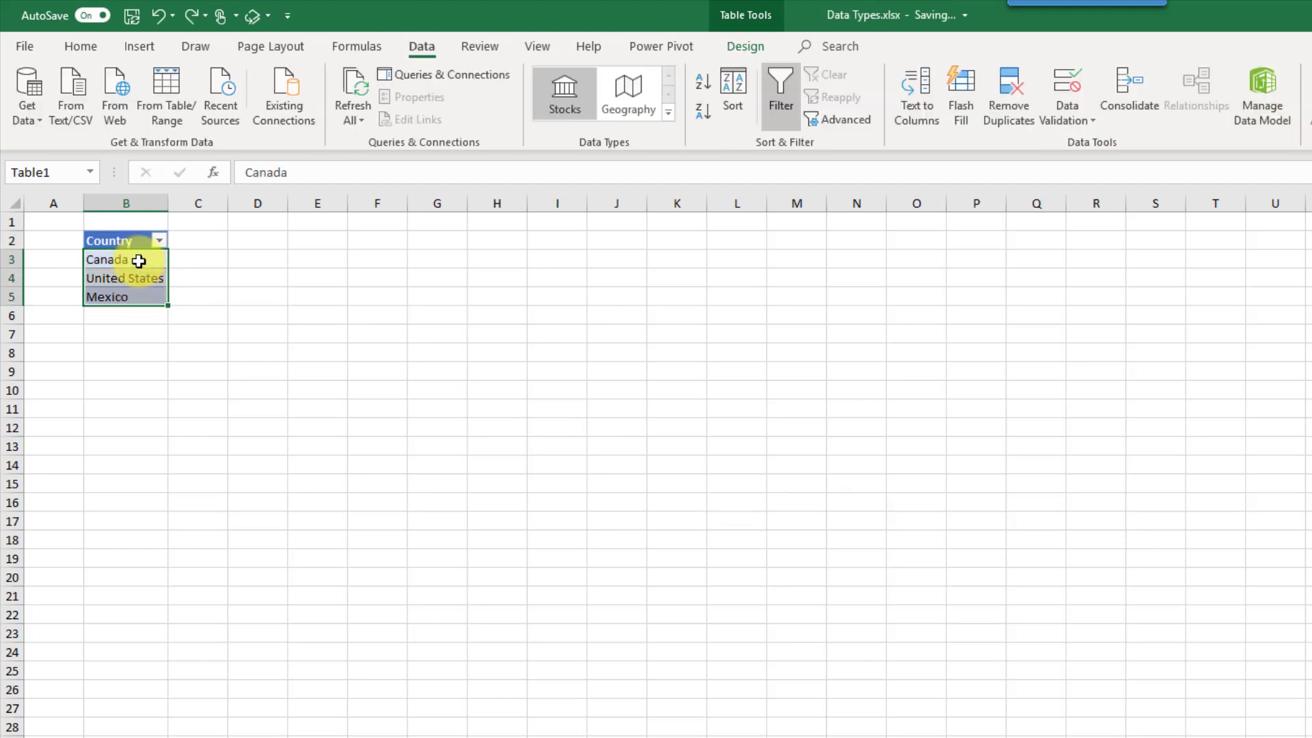
pyautogui.click(628, 87)
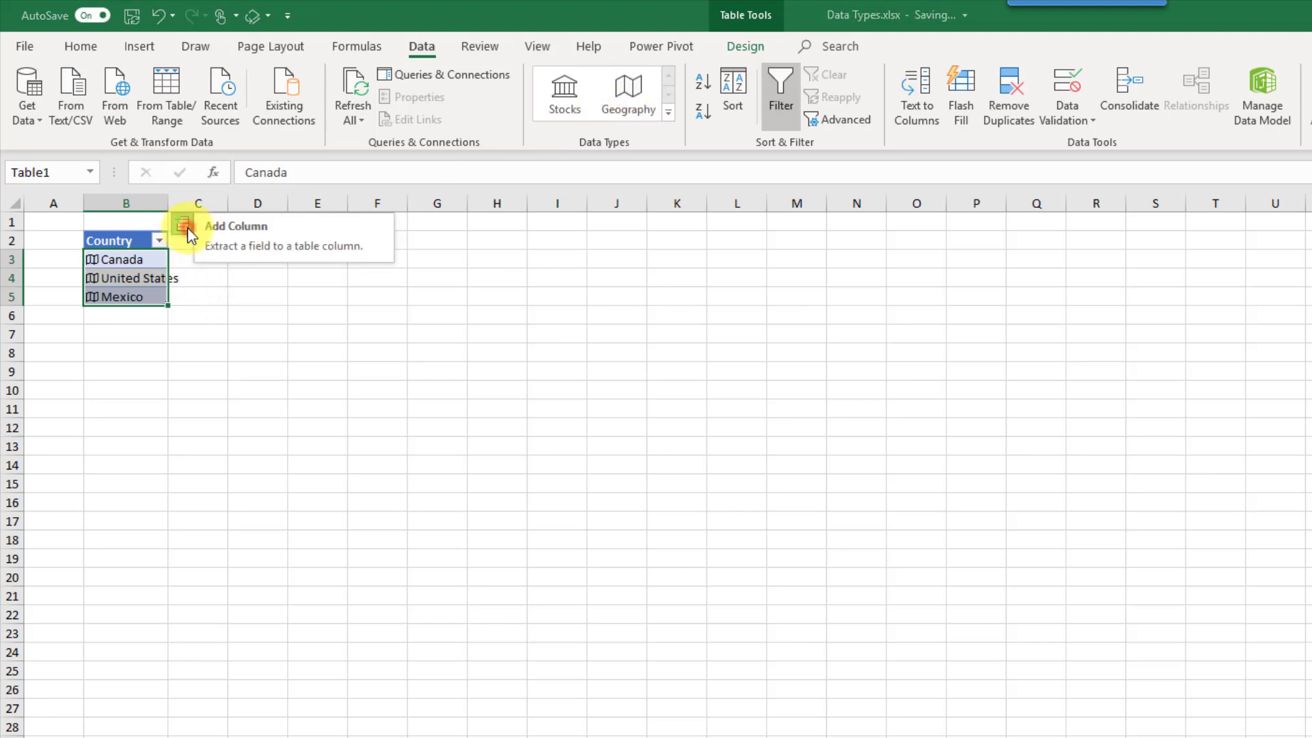
# - Add a Capital column to the country table, auto-fit column C and check the structured formula in C4
pyautogui.click(187, 228)
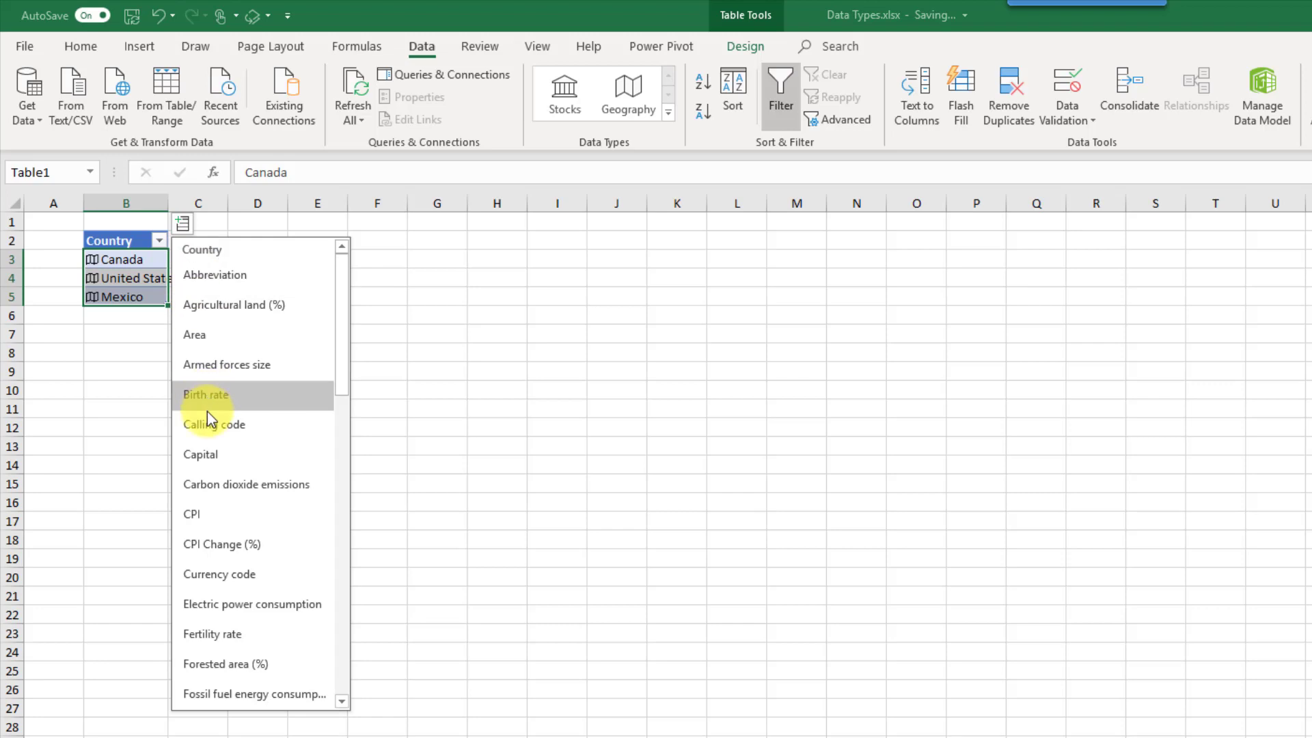
pyautogui.click(219, 451)
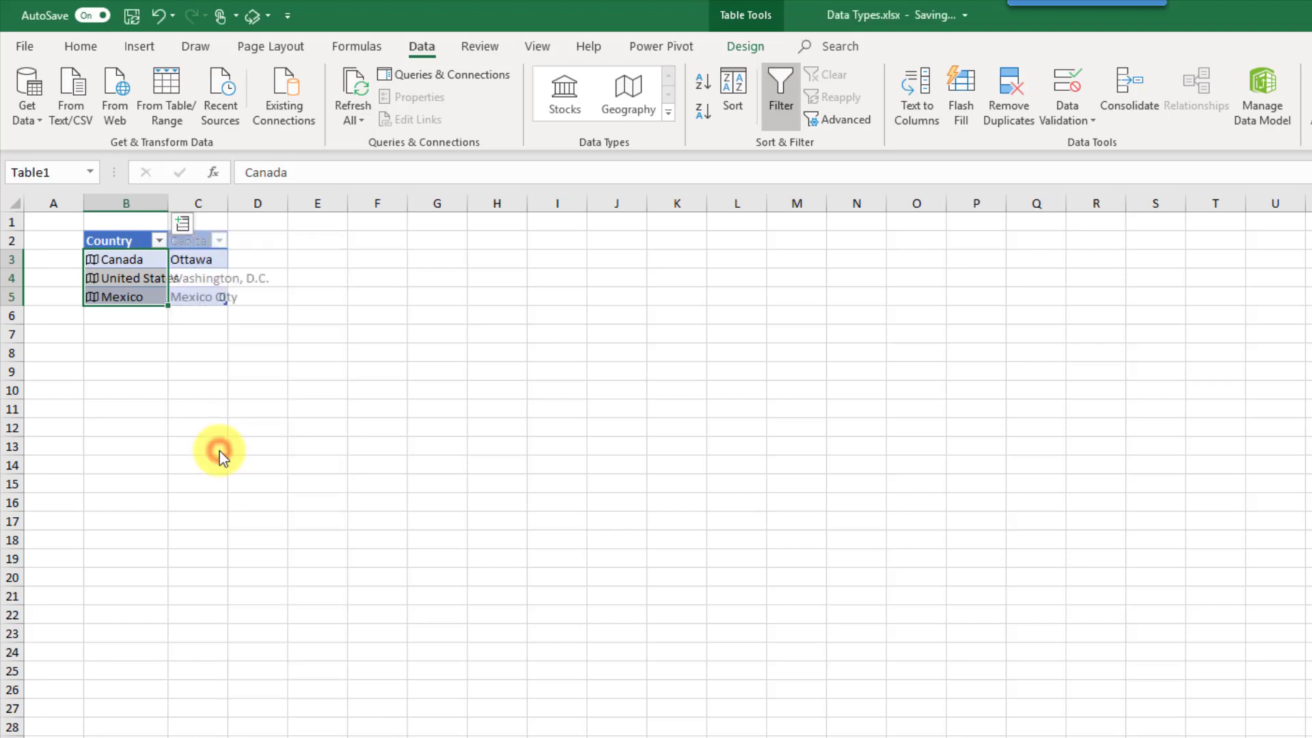
pyautogui.click(195, 242)
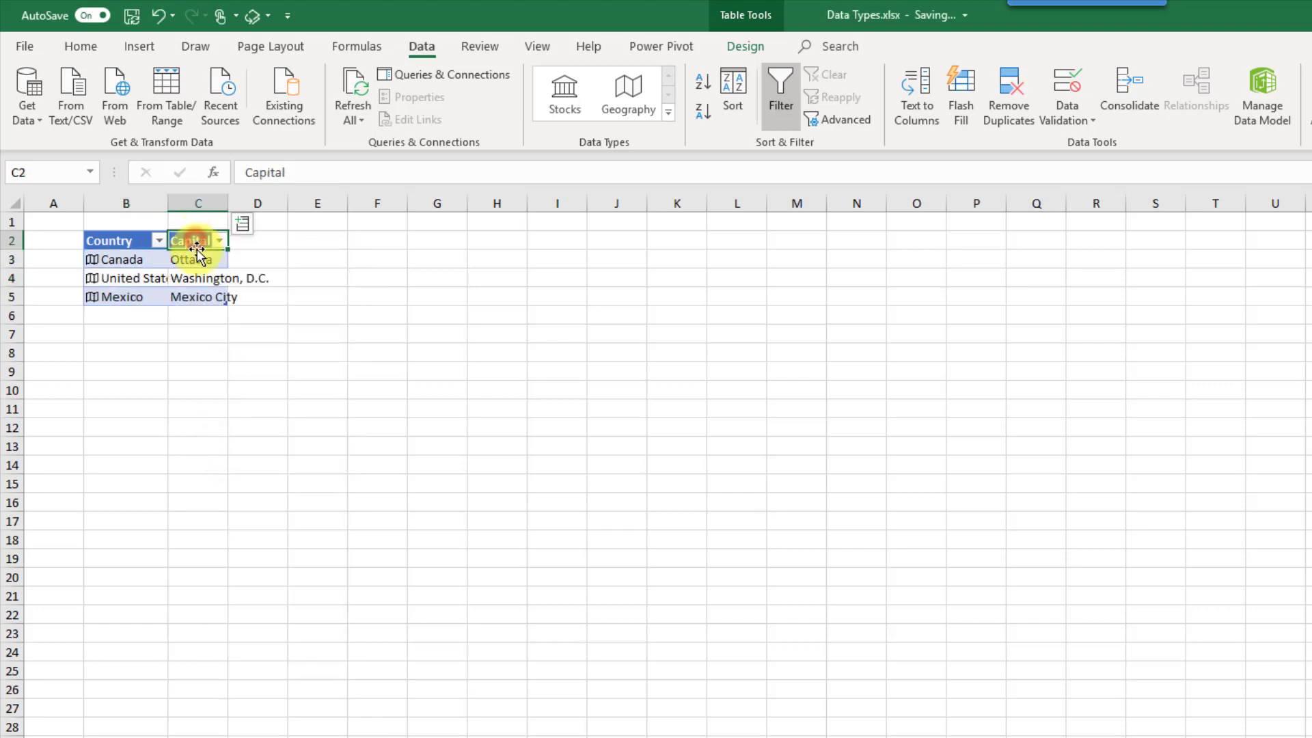
pyautogui.doubleClick(228, 204)
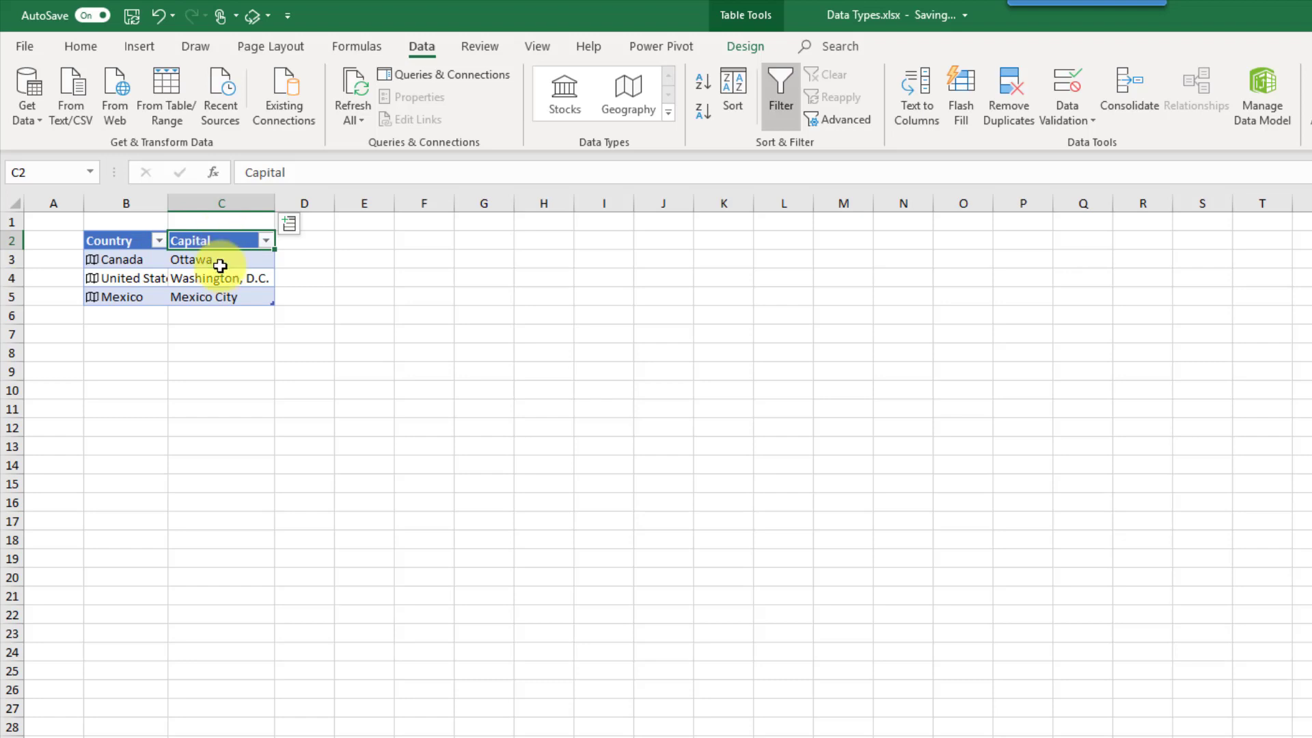
pyautogui.click(289, 224)
pyautogui.click(245, 277)
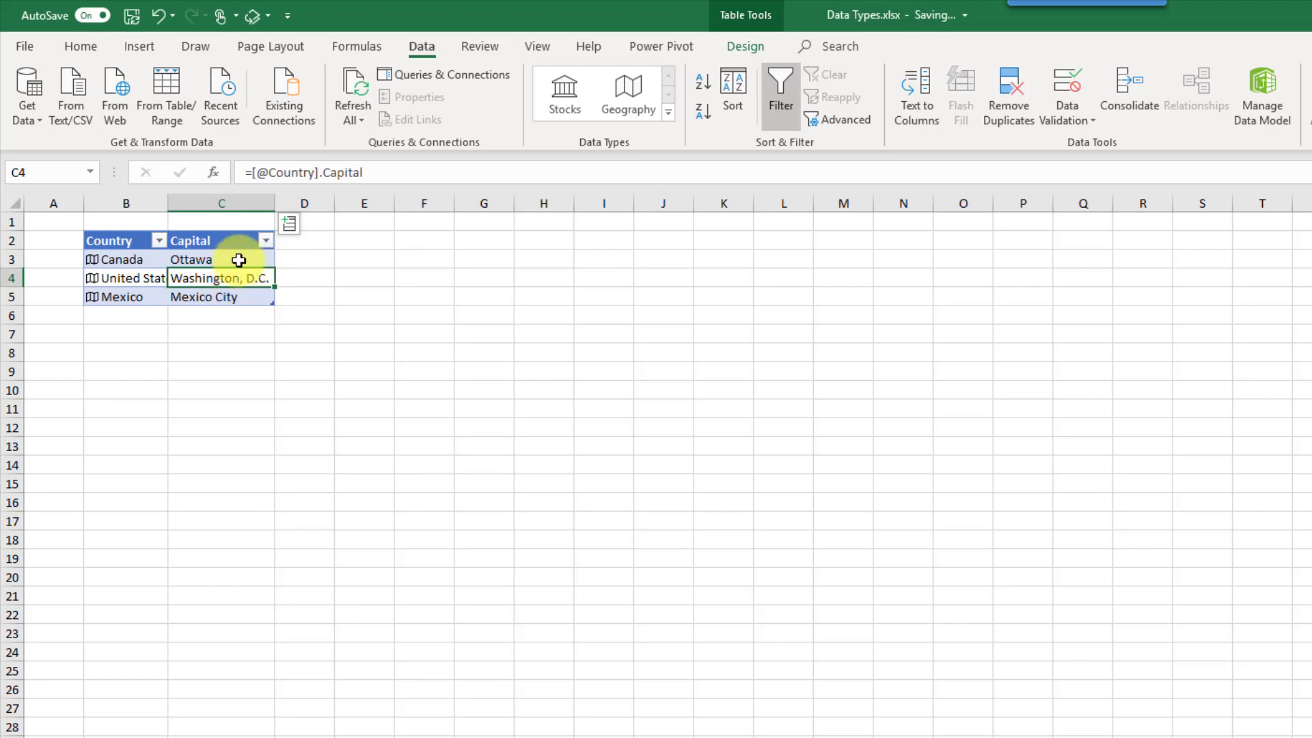
# - Add the Calling code and Area fields as further columns of the country table
pyautogui.click(290, 224)
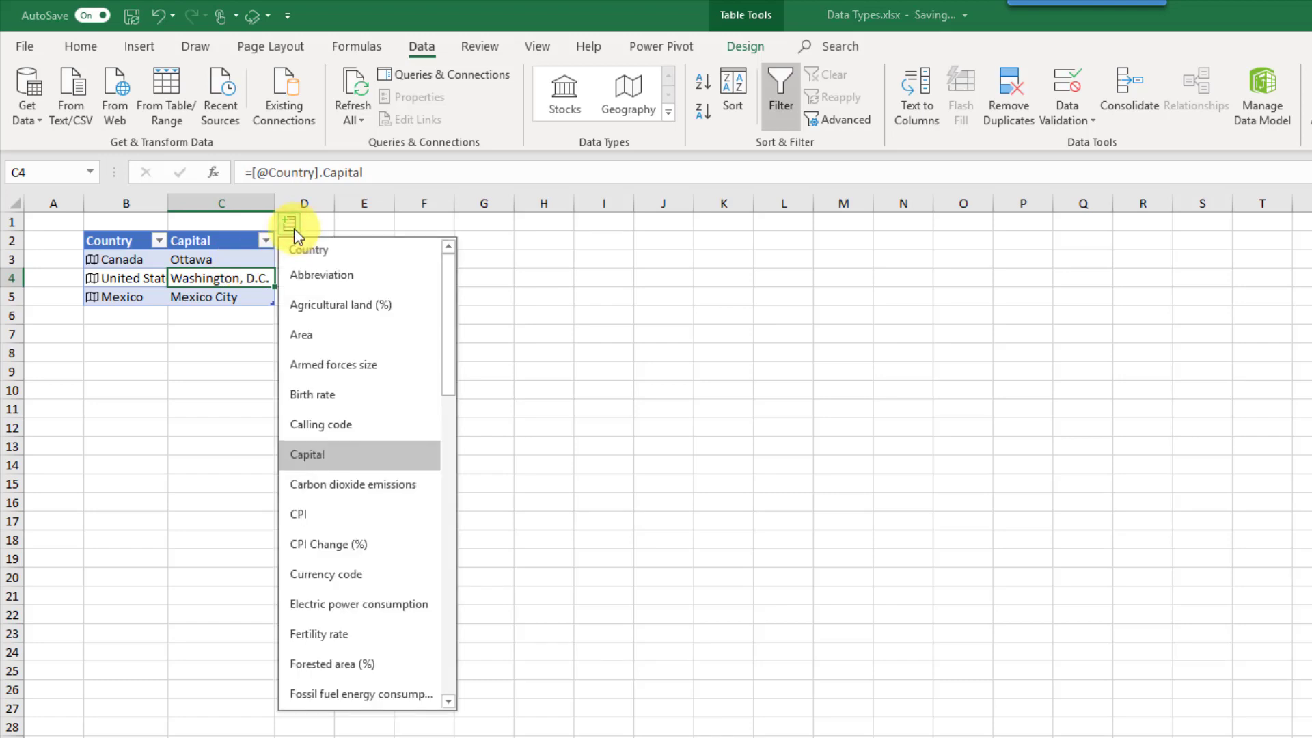
pyautogui.click(331, 421)
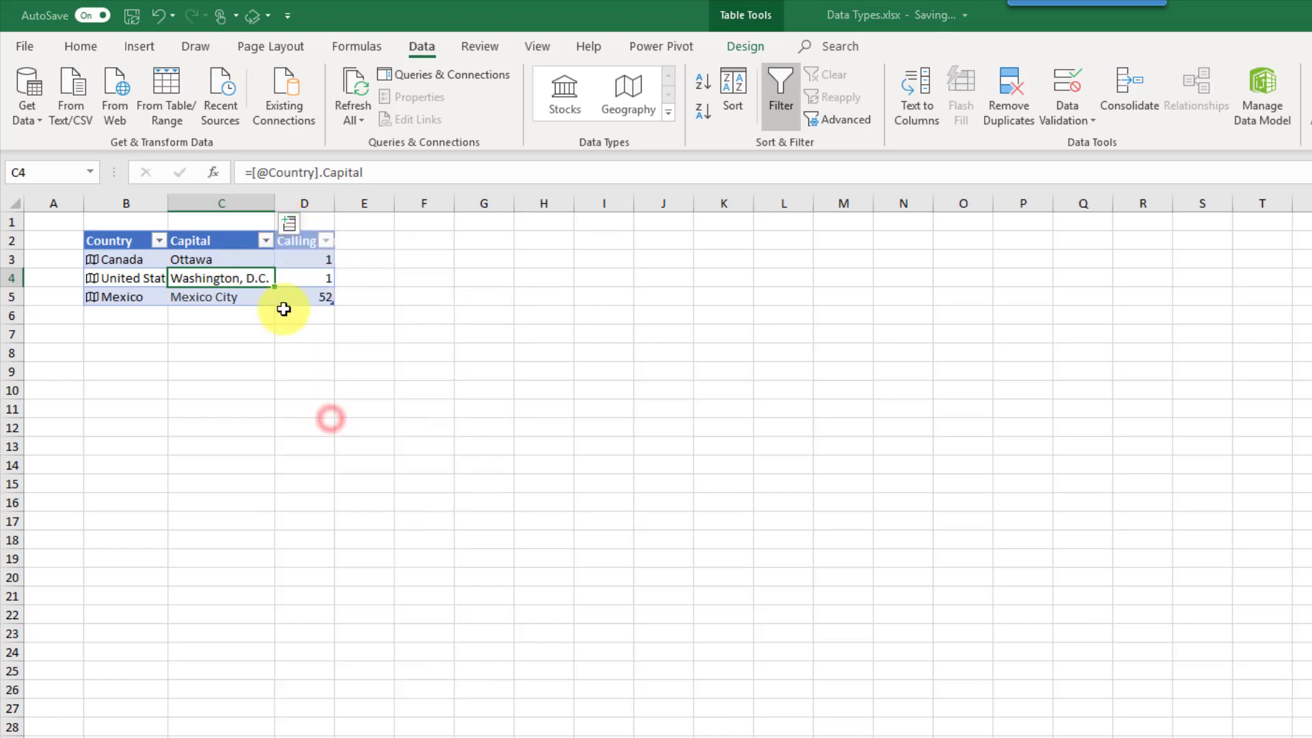
pyautogui.click(350, 224)
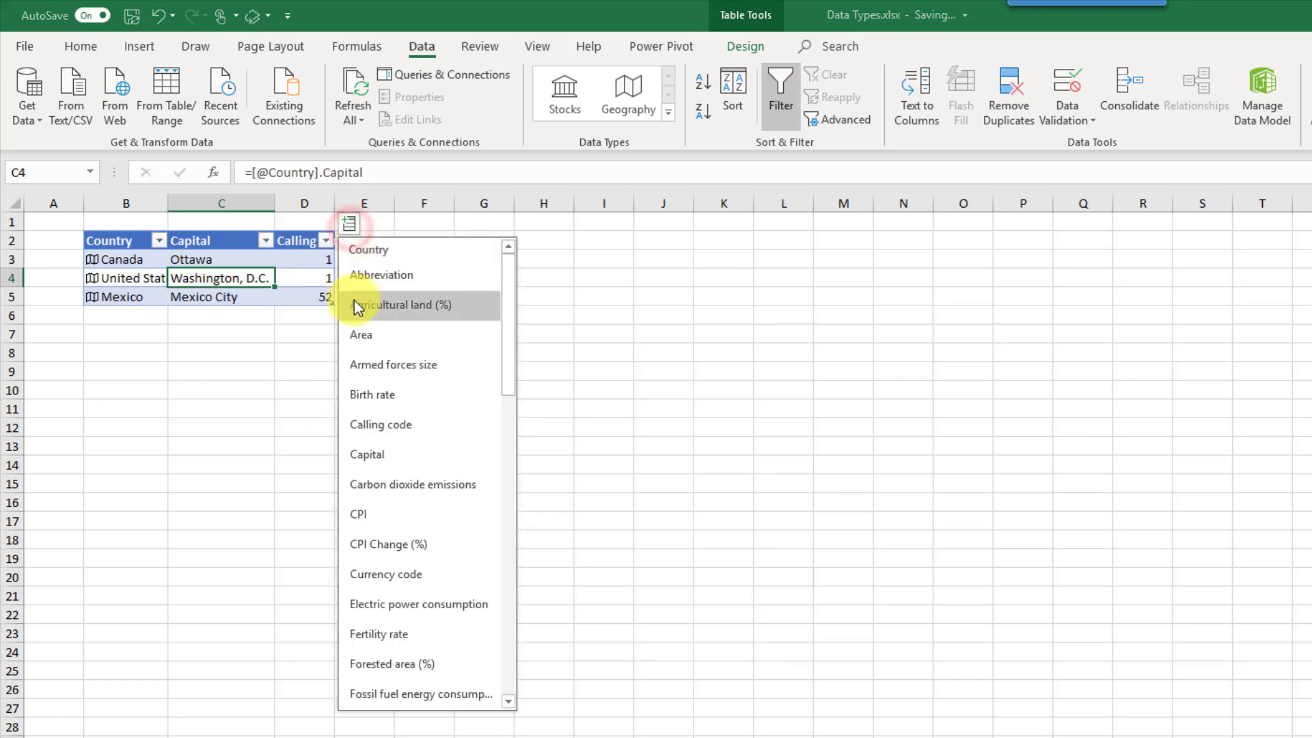
pyautogui.click(373, 334)
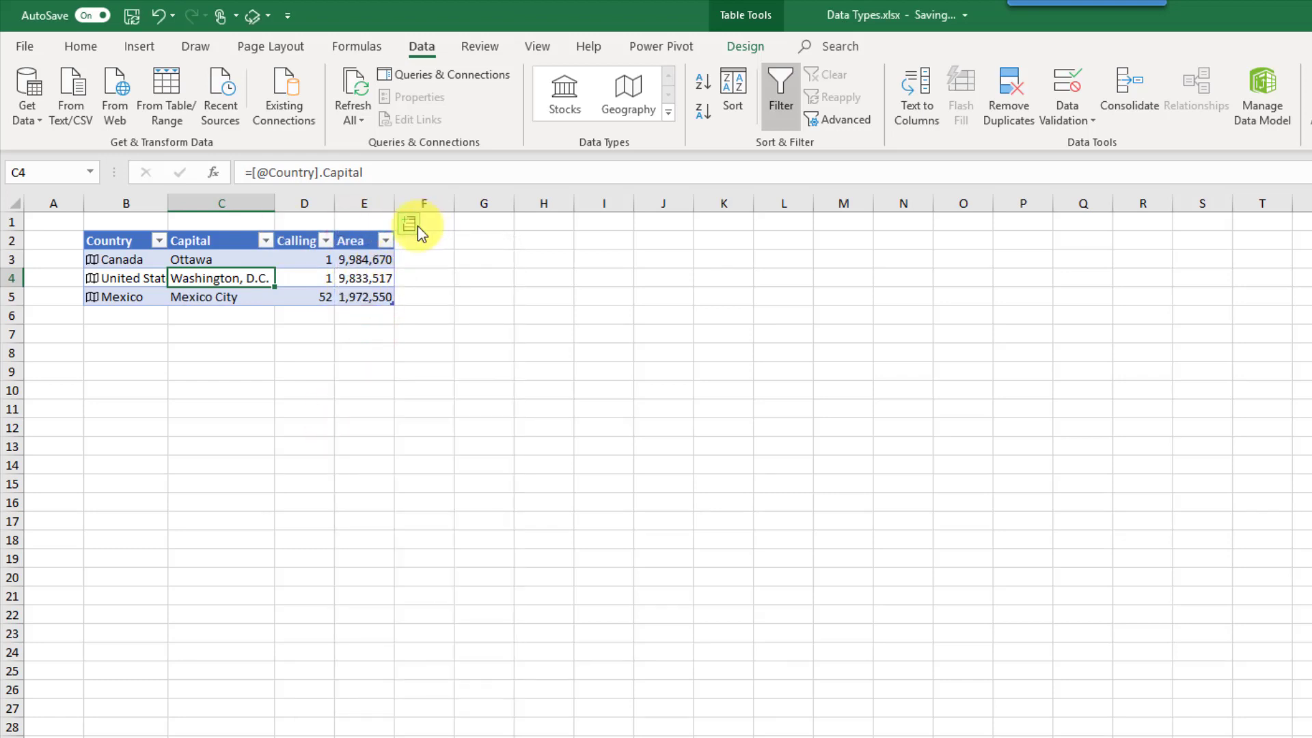
# - Add the Fertility rate field as a column of the country table and auto-fit columns D to F
pyautogui.click(417, 227)
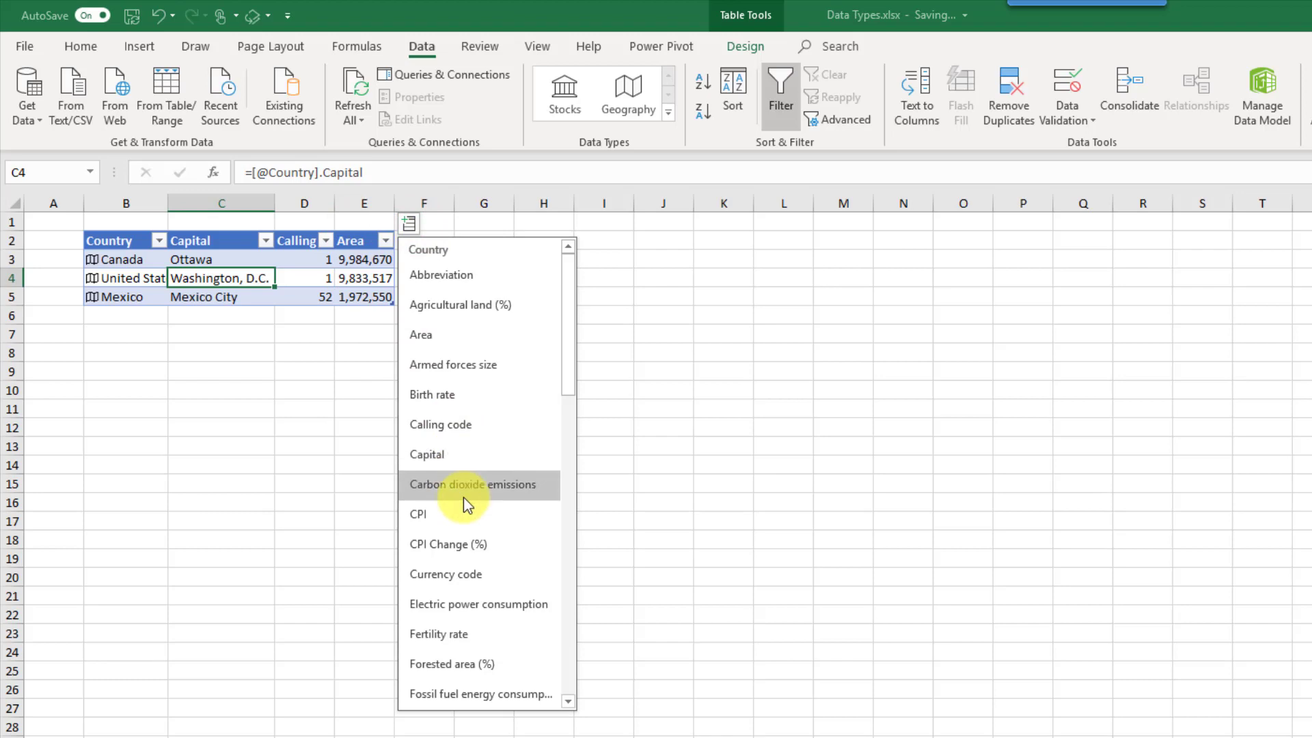
pyautogui.click(480, 633)
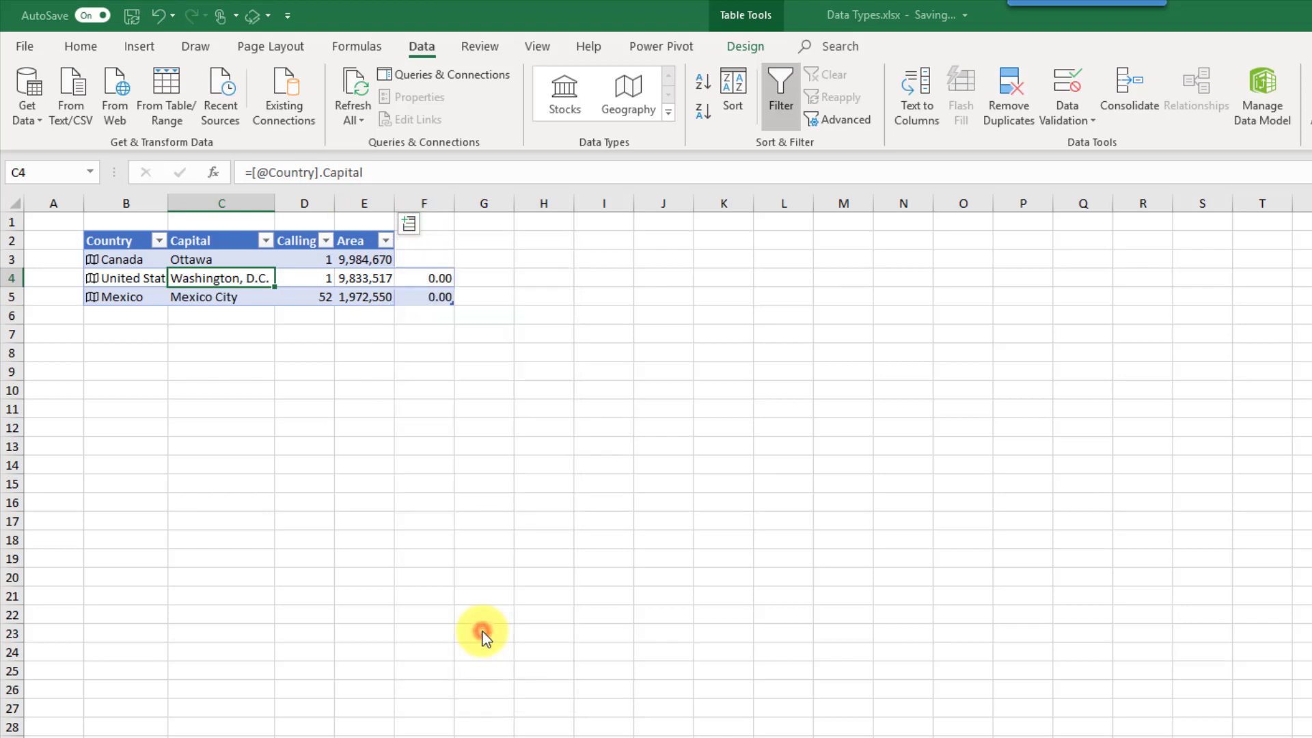
pyautogui.doubleClick(456, 201)
pyautogui.click(328, 263)
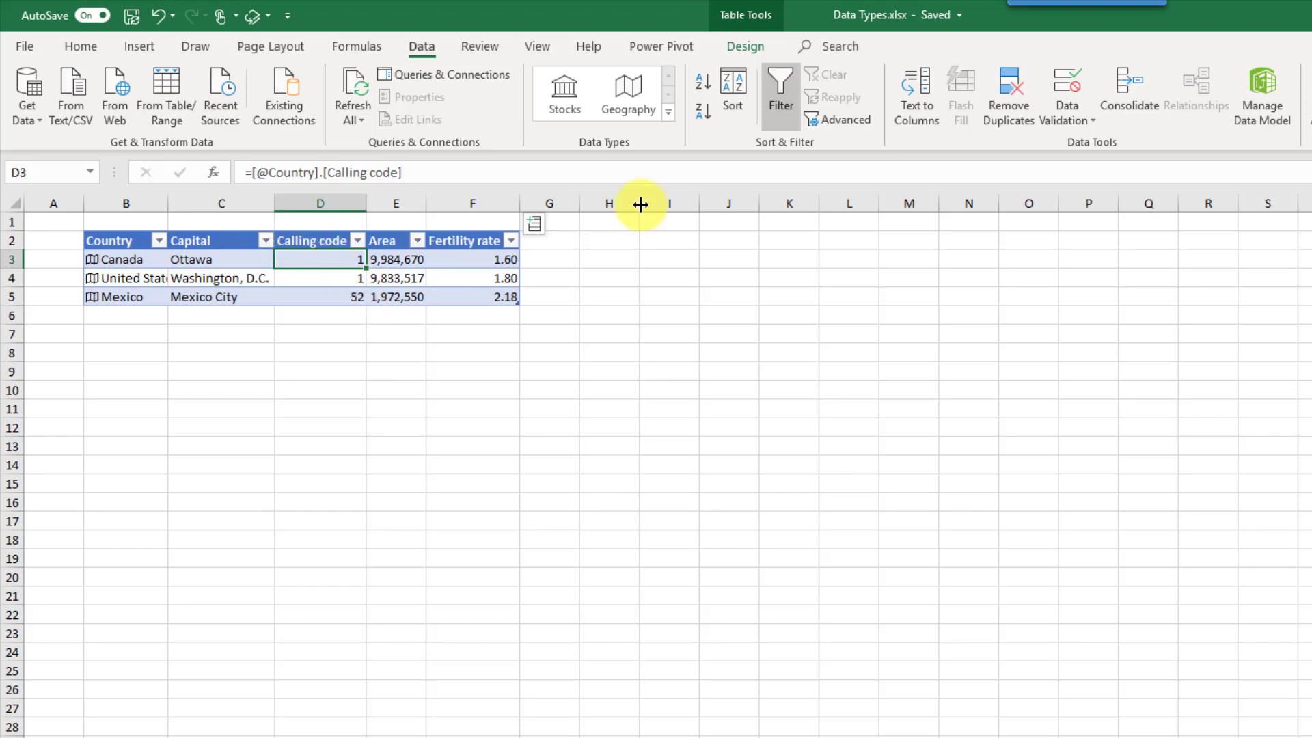
pyautogui.click(787, 87)
pyautogui.click(787, 88)
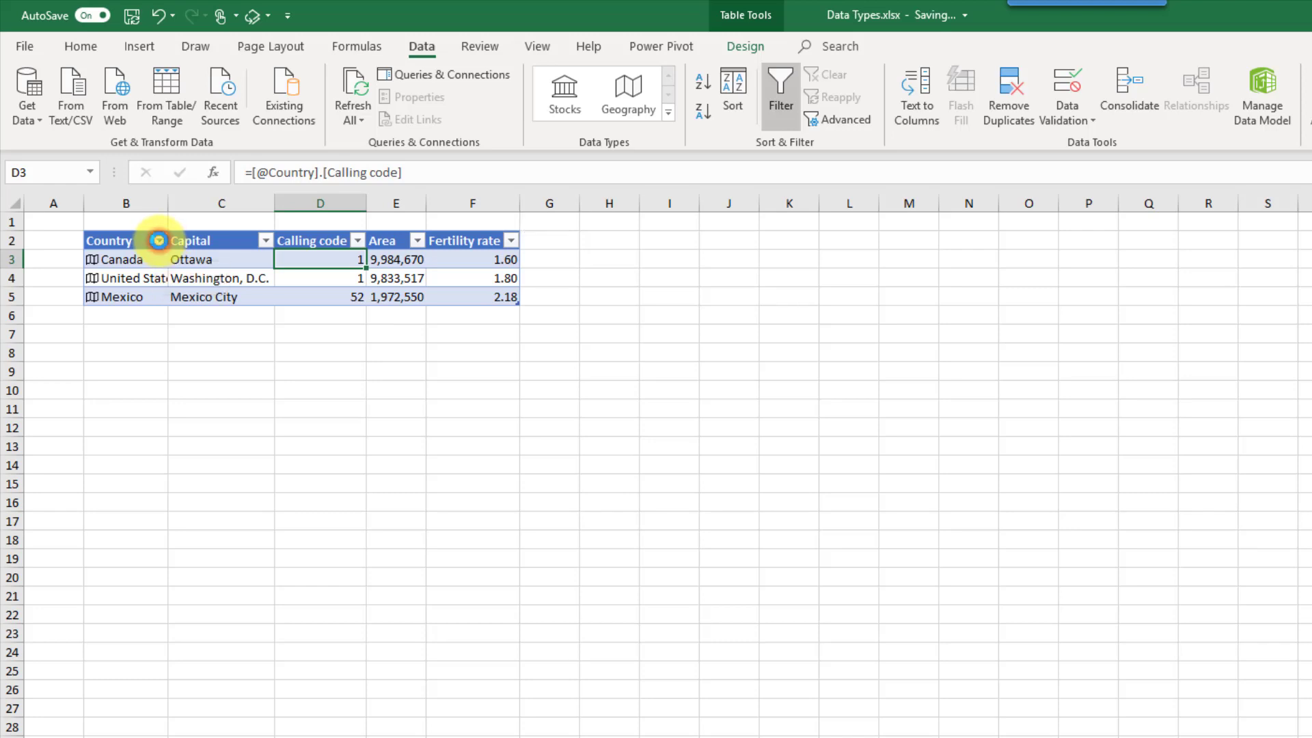
pyautogui.click(160, 242)
pyautogui.press('Escape')
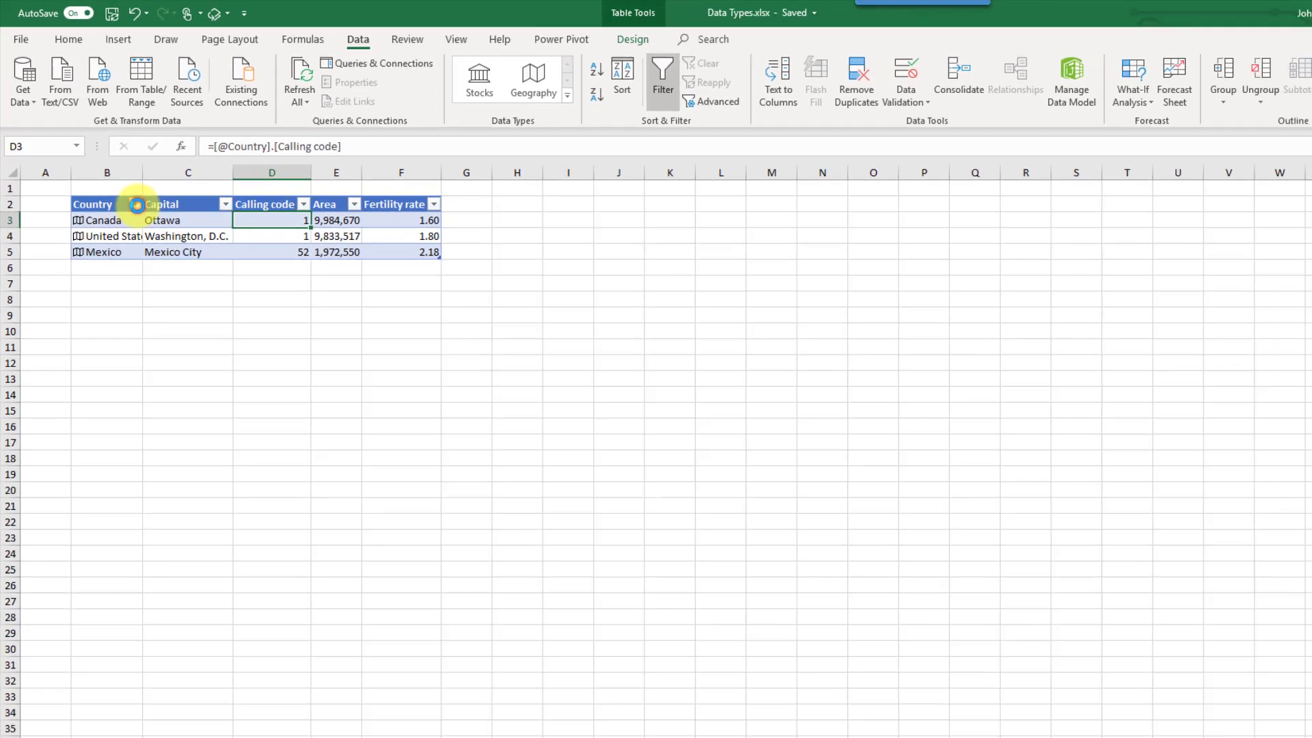
# - Sort the country table by the Population field of the Country column, from smallest to largest
pyautogui.click(158, 242)
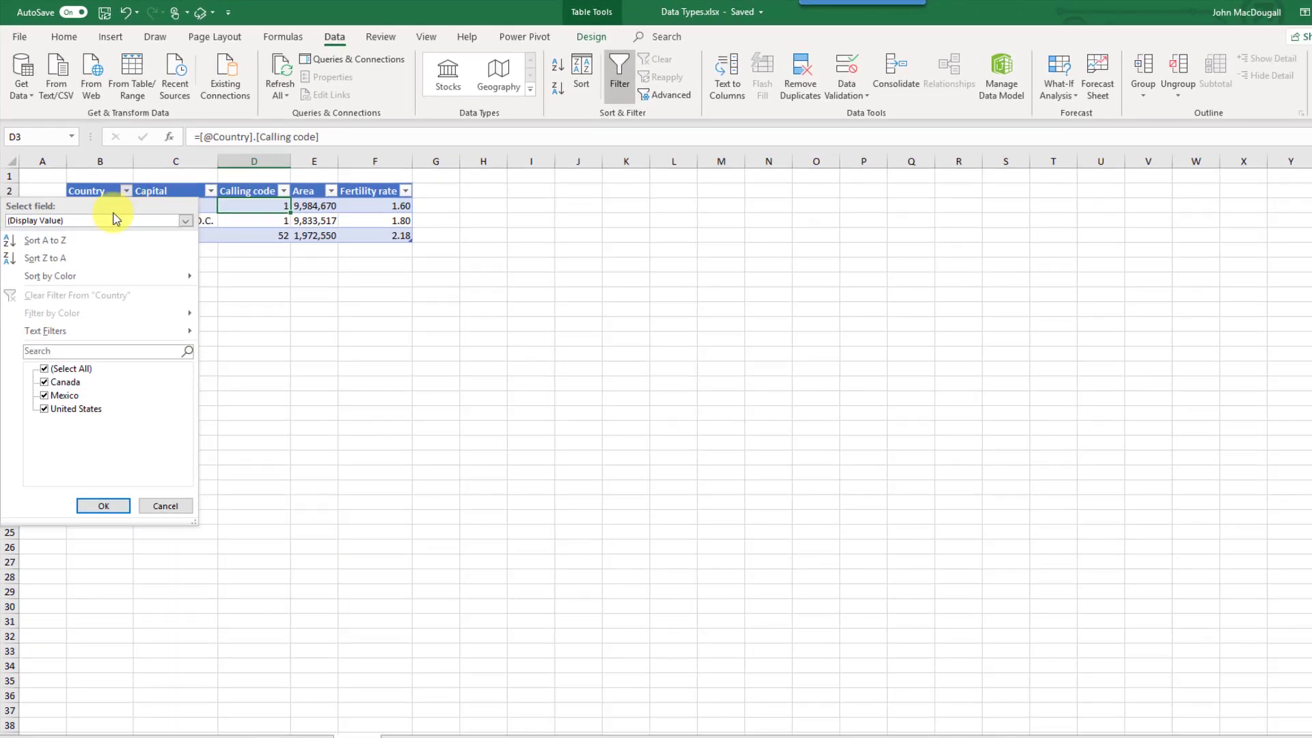
pyautogui.click(65, 222)
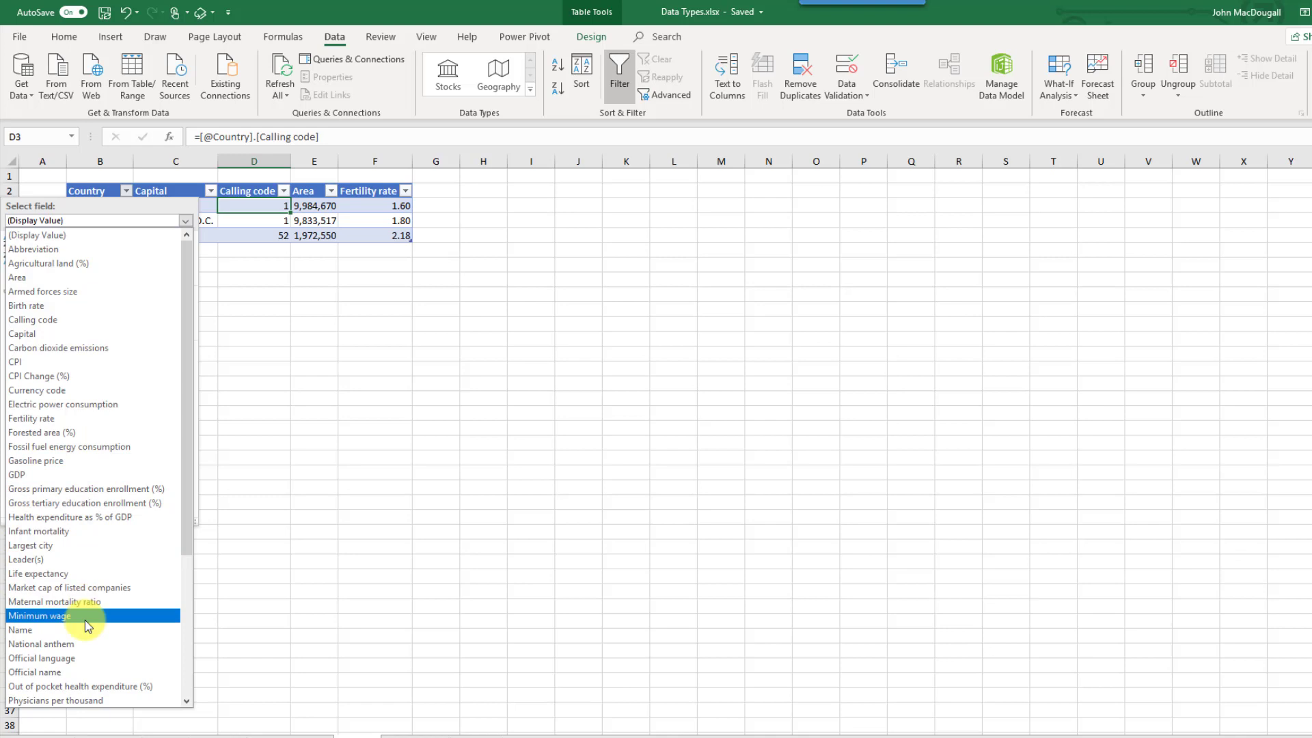
pyautogui.scroll(-4, 82, 656)
pyautogui.click(76, 546)
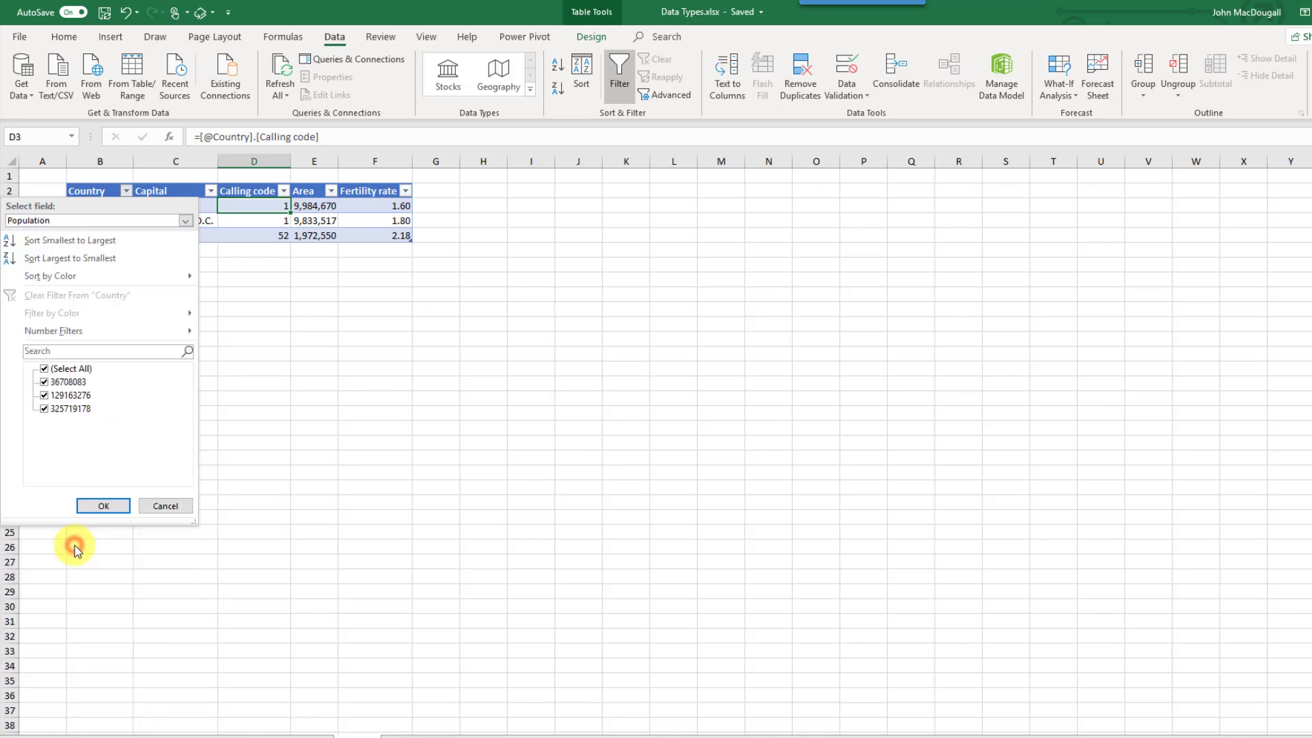
pyautogui.click(109, 241)
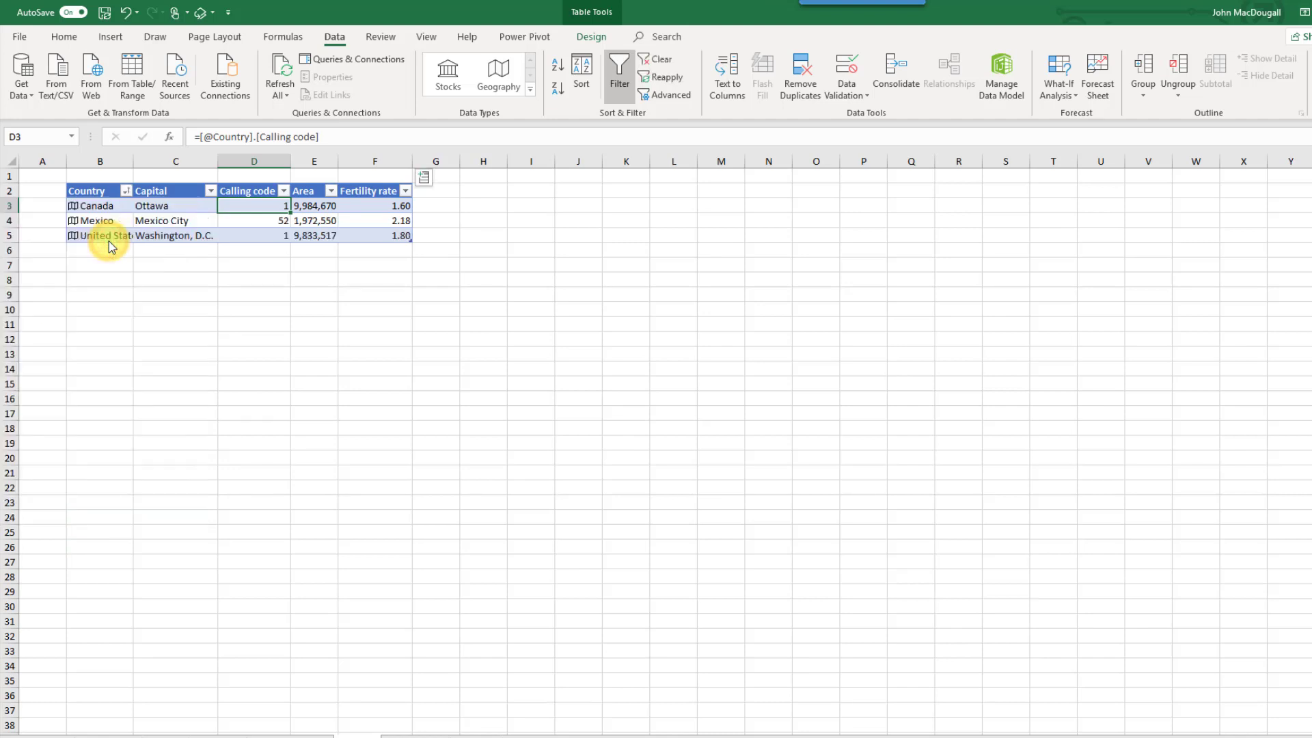
# - Check the order of the sorted countries and auto-fit column B to show the full country names
pyautogui.click(121, 208)
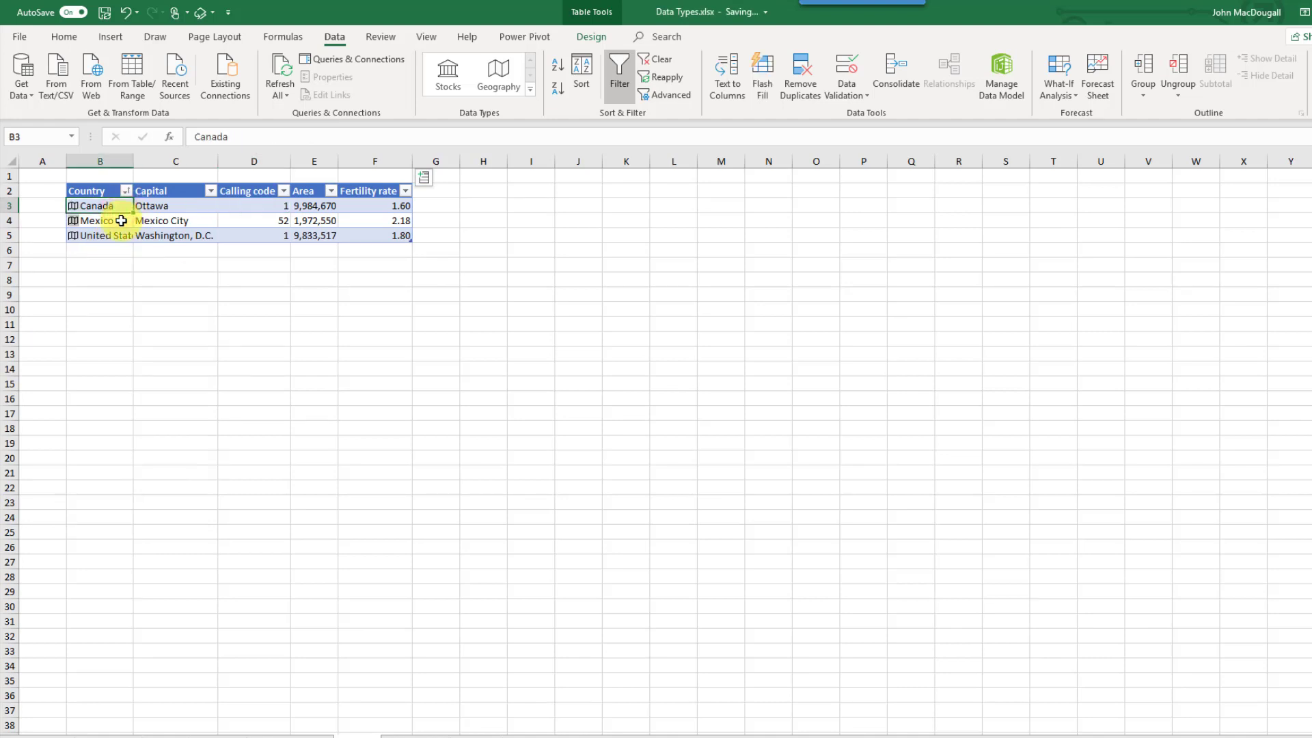
pyautogui.click(121, 220)
pyautogui.click(119, 236)
pyautogui.doubleClick(134, 162)
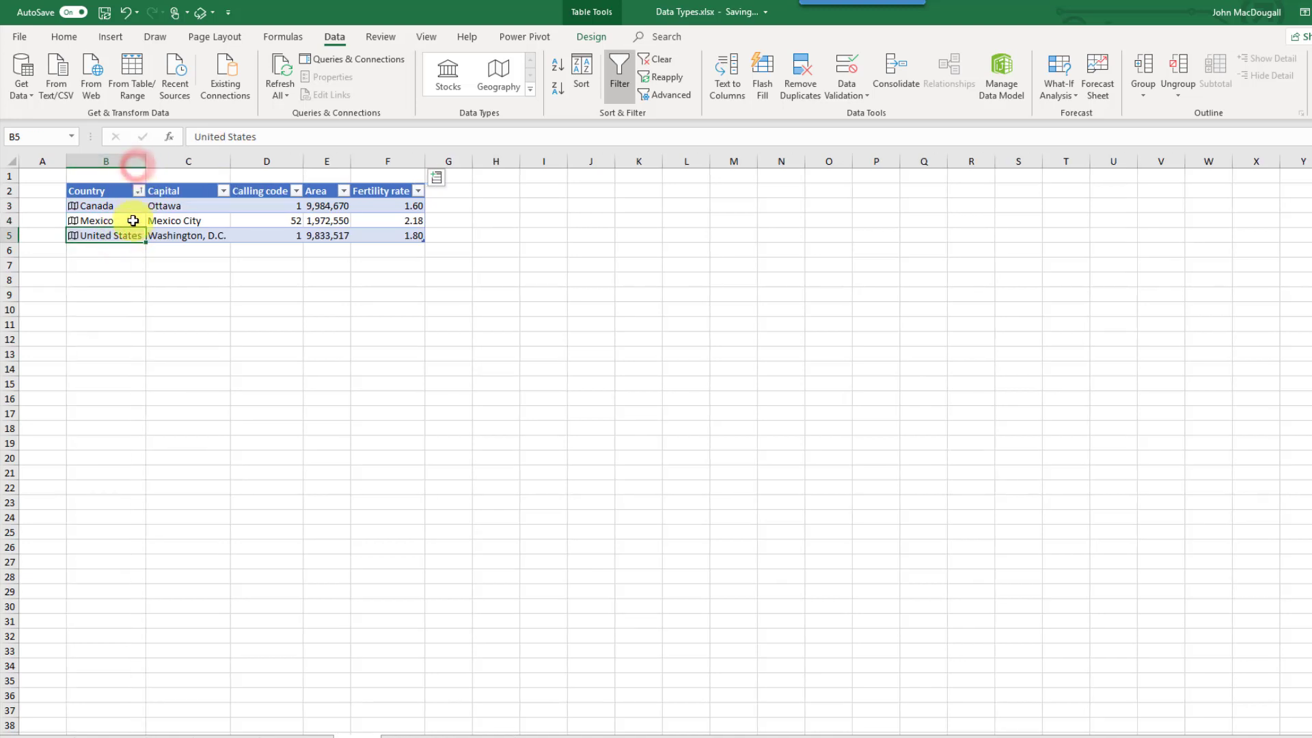
# - Filter the Country column by its Population field to show only rows greater than 40000000
pyautogui.click(140, 192)
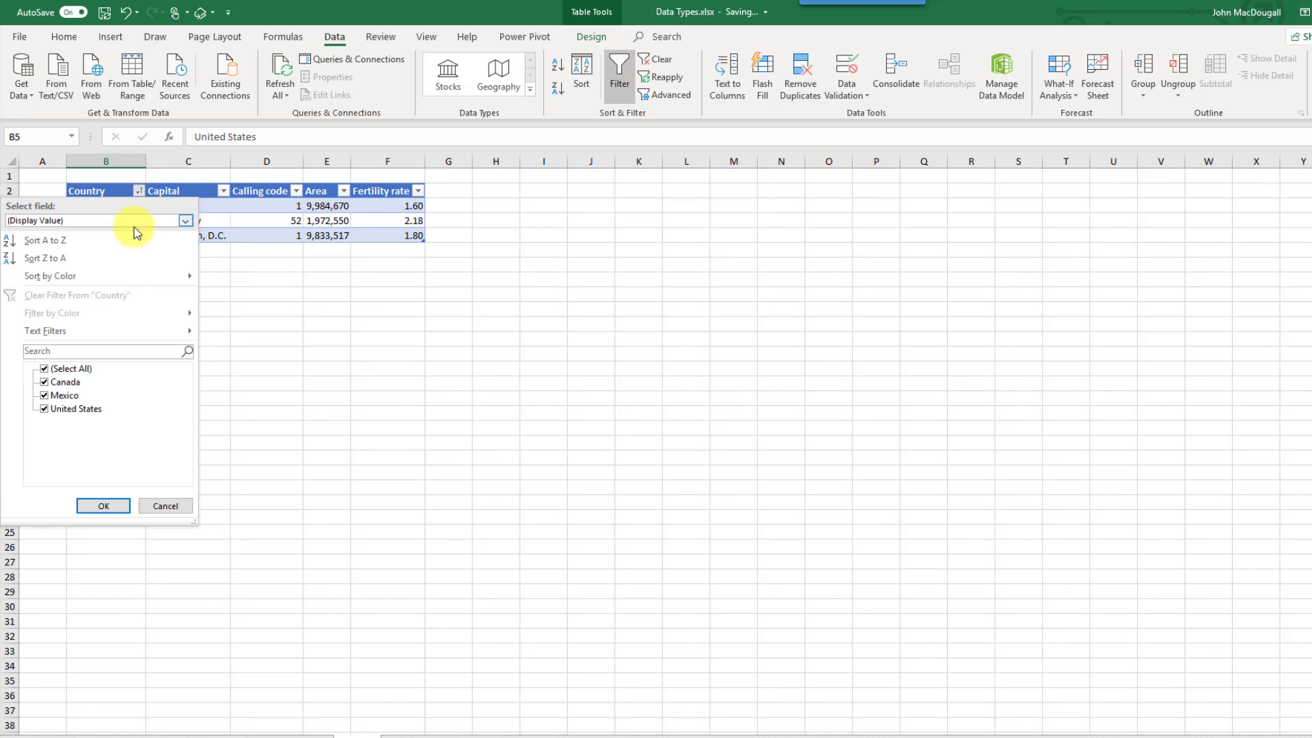
pyautogui.click(135, 220)
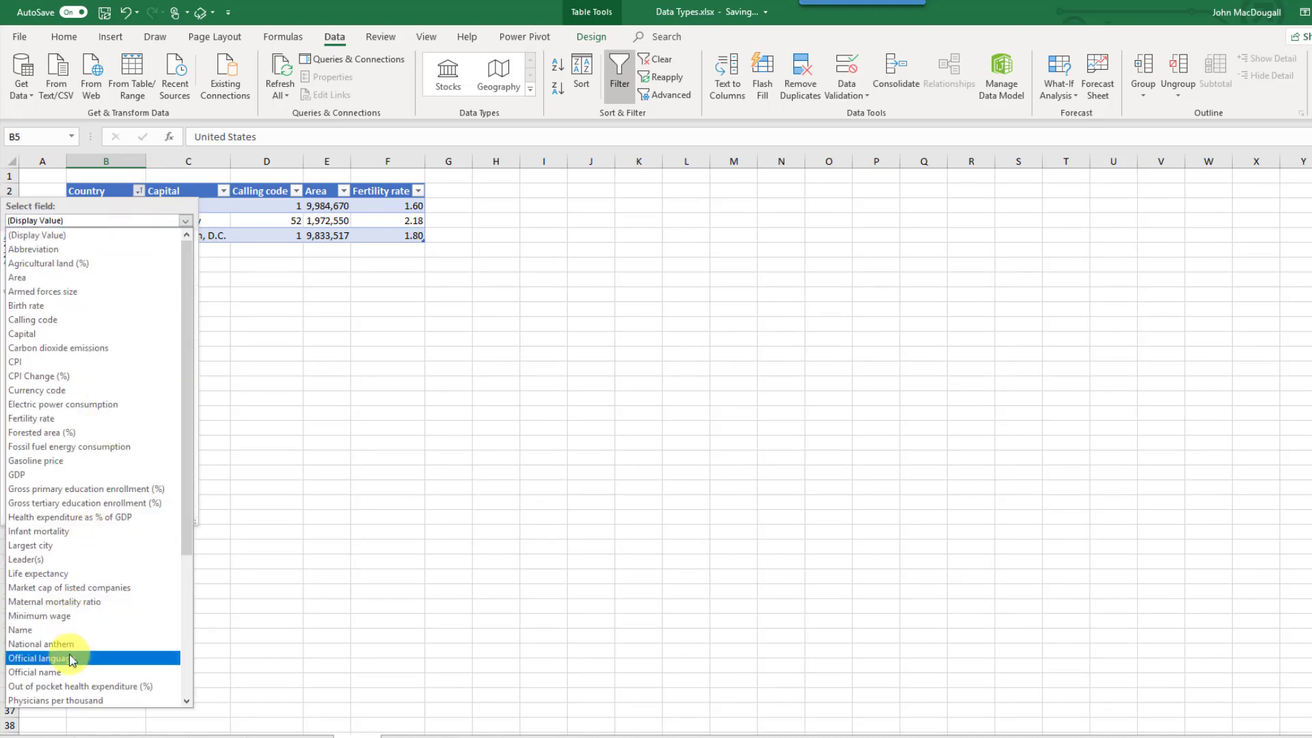
pyautogui.scroll(-5, 71, 660)
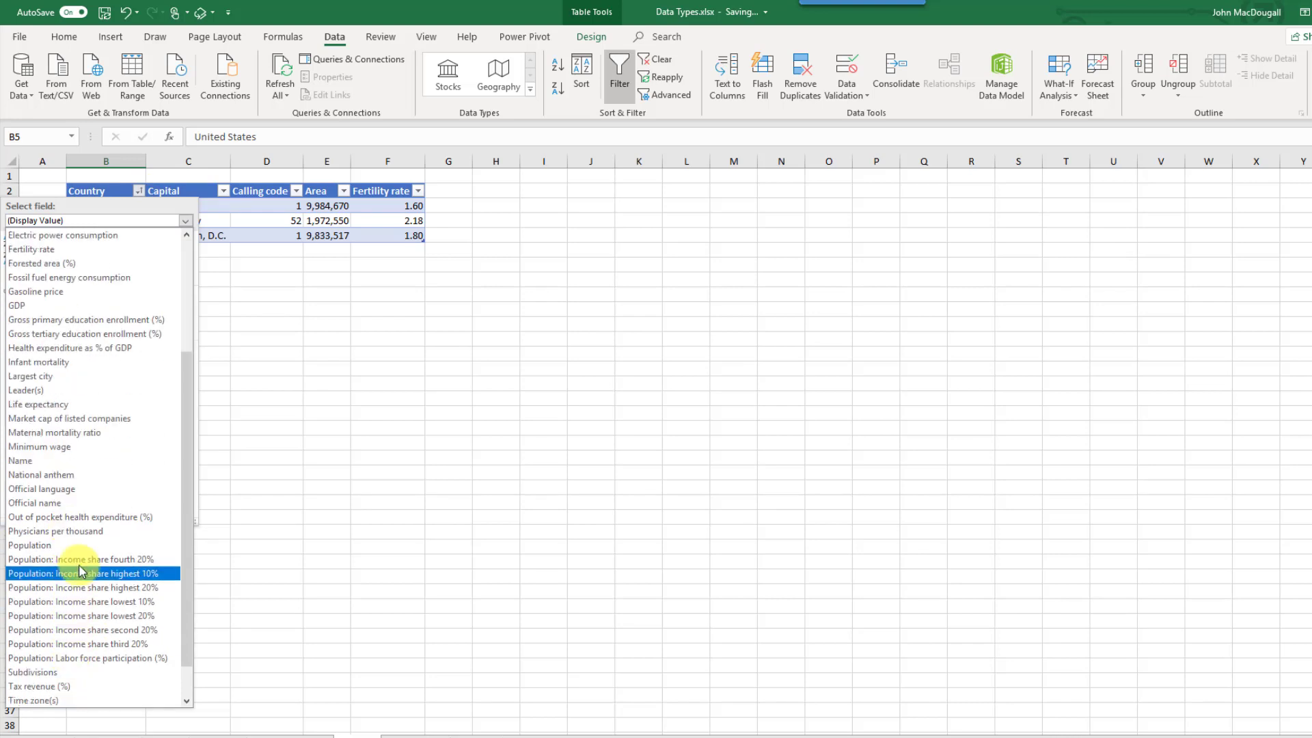
pyautogui.click(85, 547)
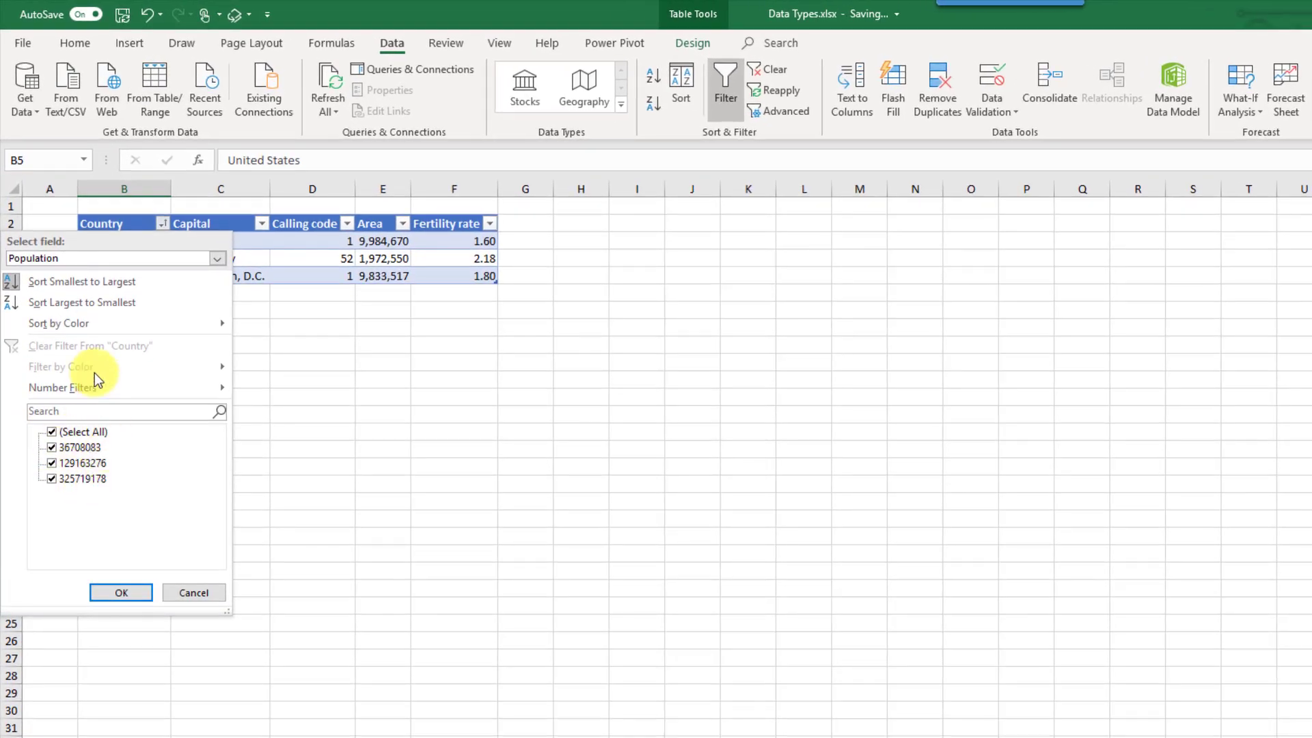
pyautogui.moveTo(93, 395)
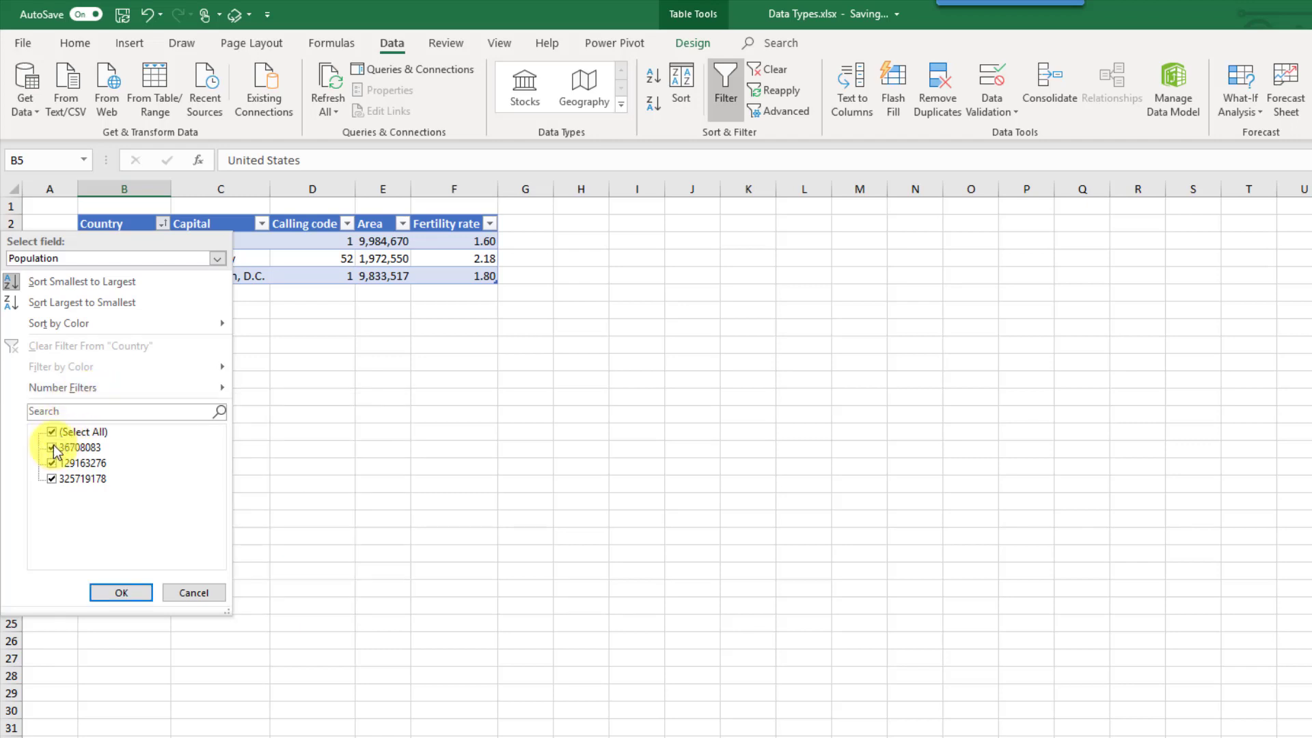
pyautogui.click(80, 388)
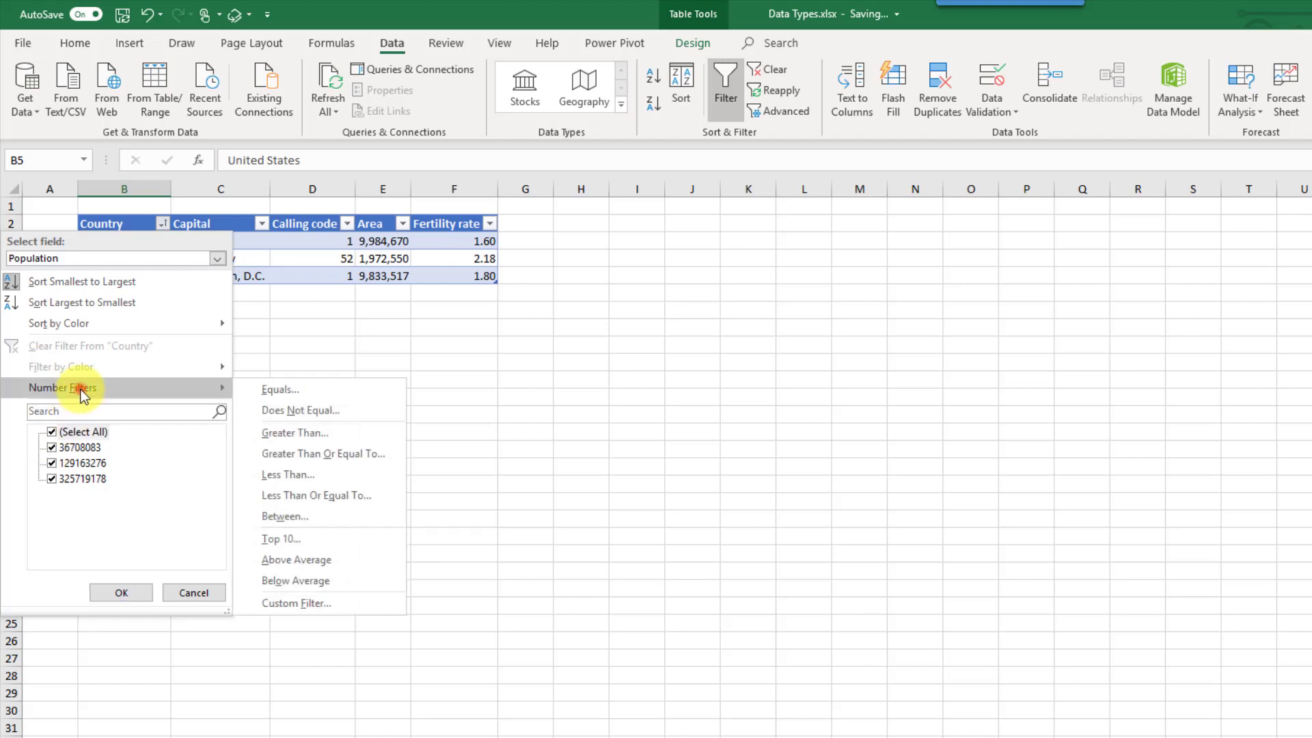
pyautogui.click(268, 432)
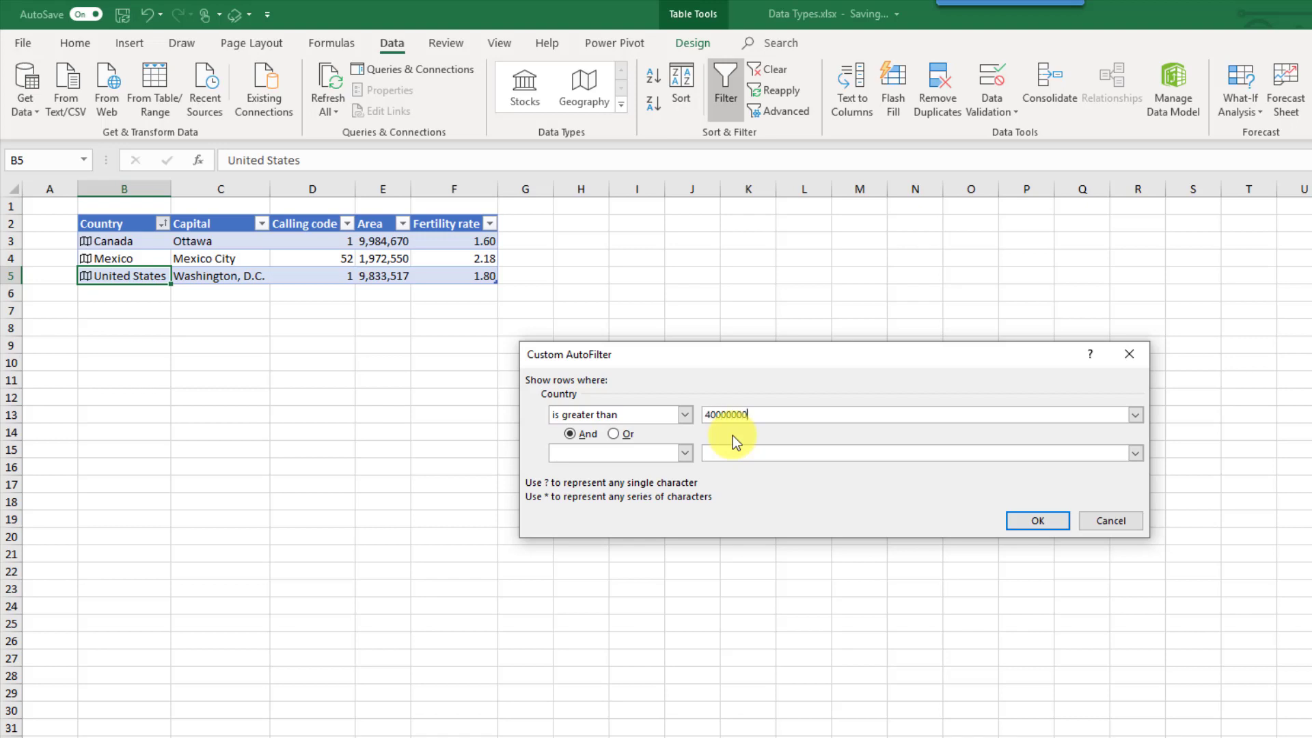
pyautogui.click(1030, 522)
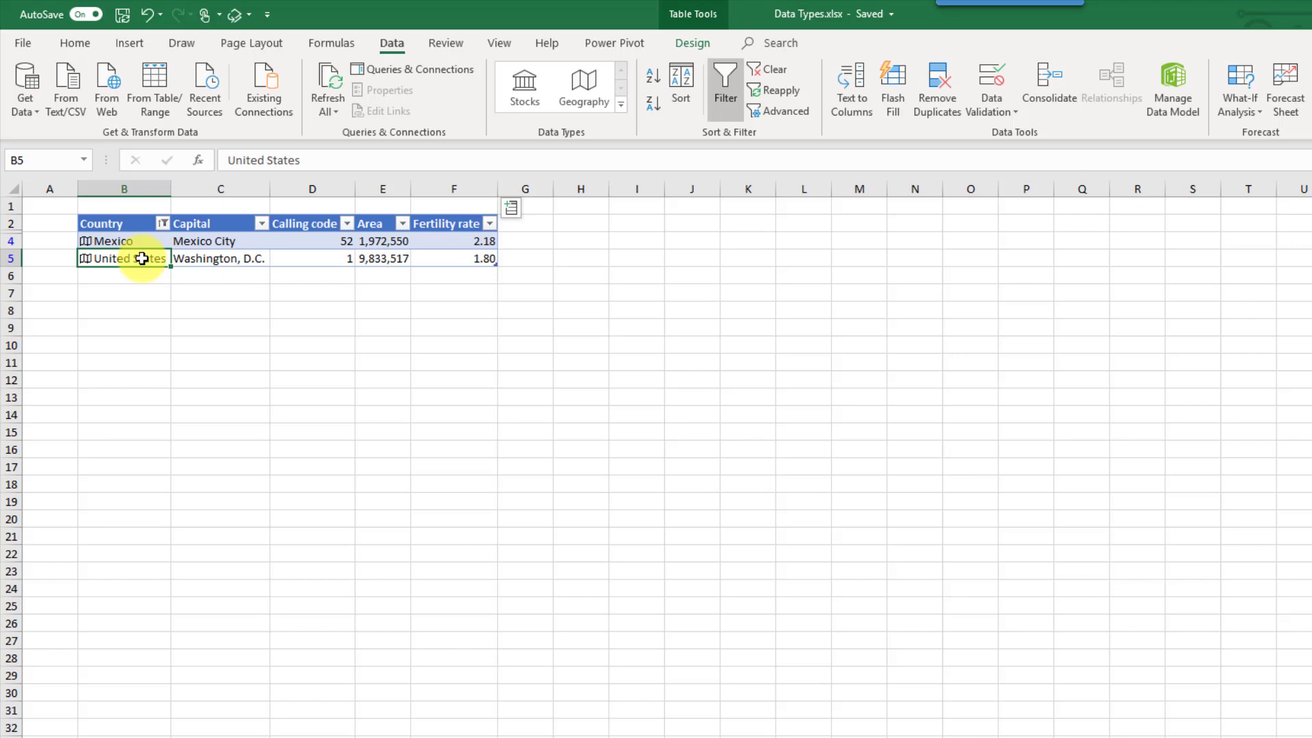
# - Run the Compatibility Checker on the workbook
pyautogui.click(26, 44)
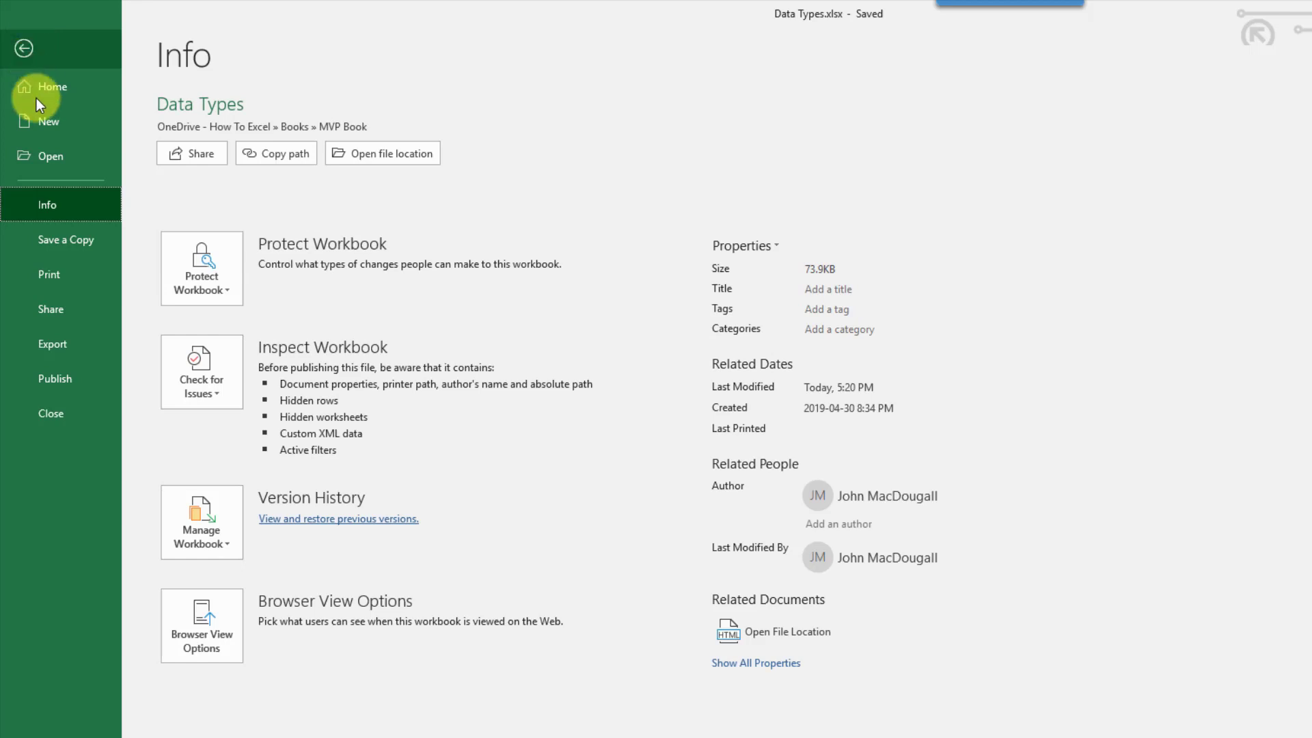
pyautogui.click(71, 209)
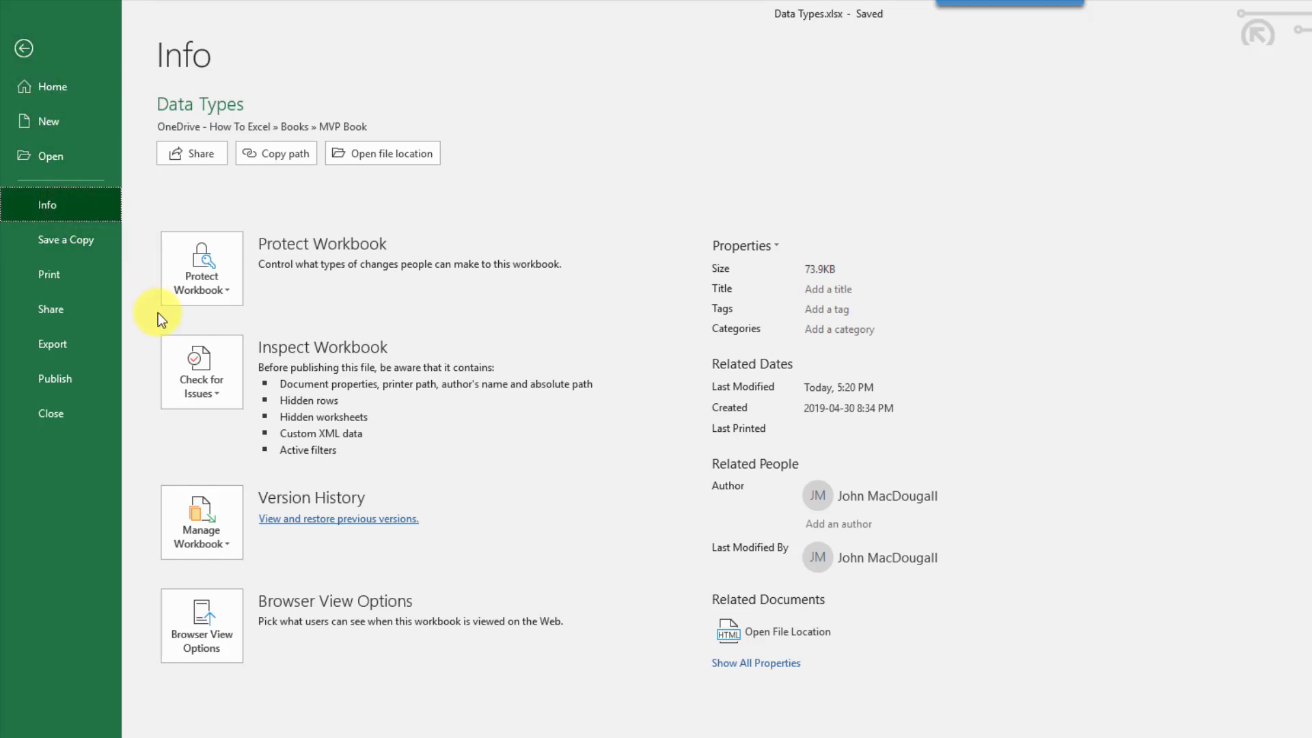
pyautogui.click(212, 395)
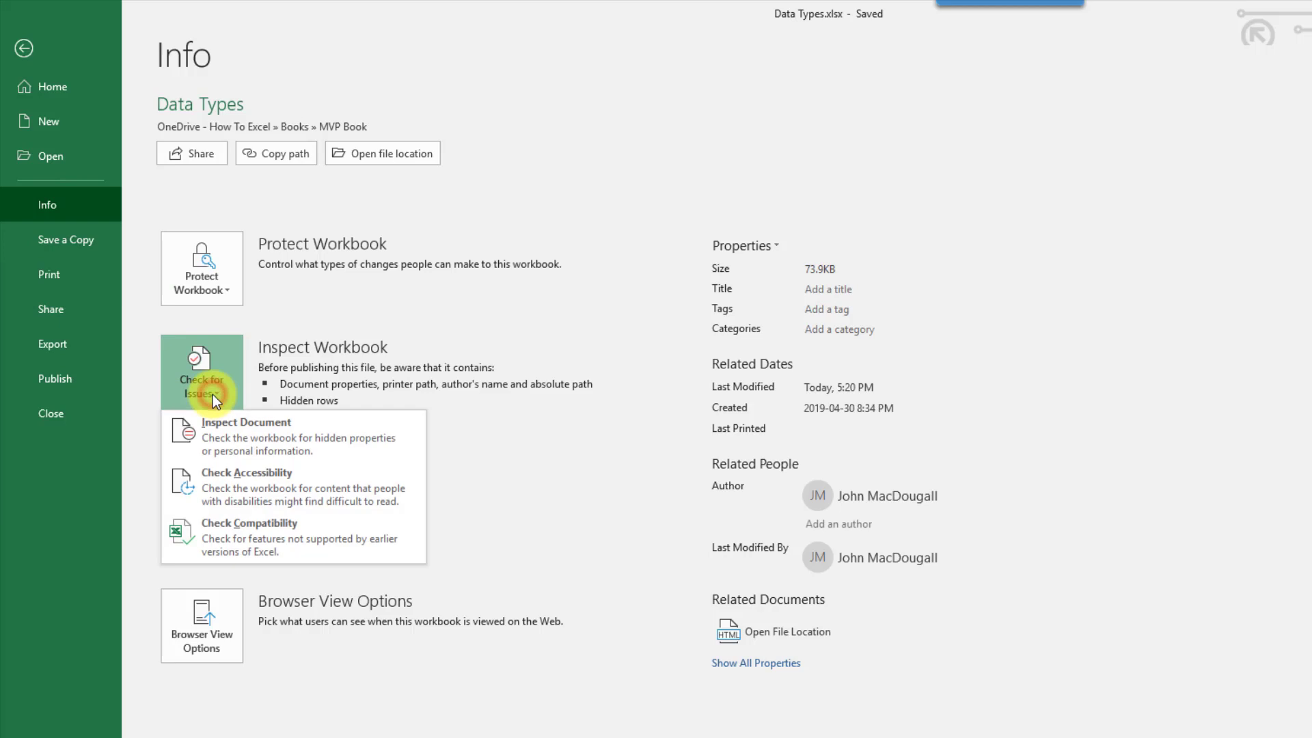
pyautogui.click(232, 535)
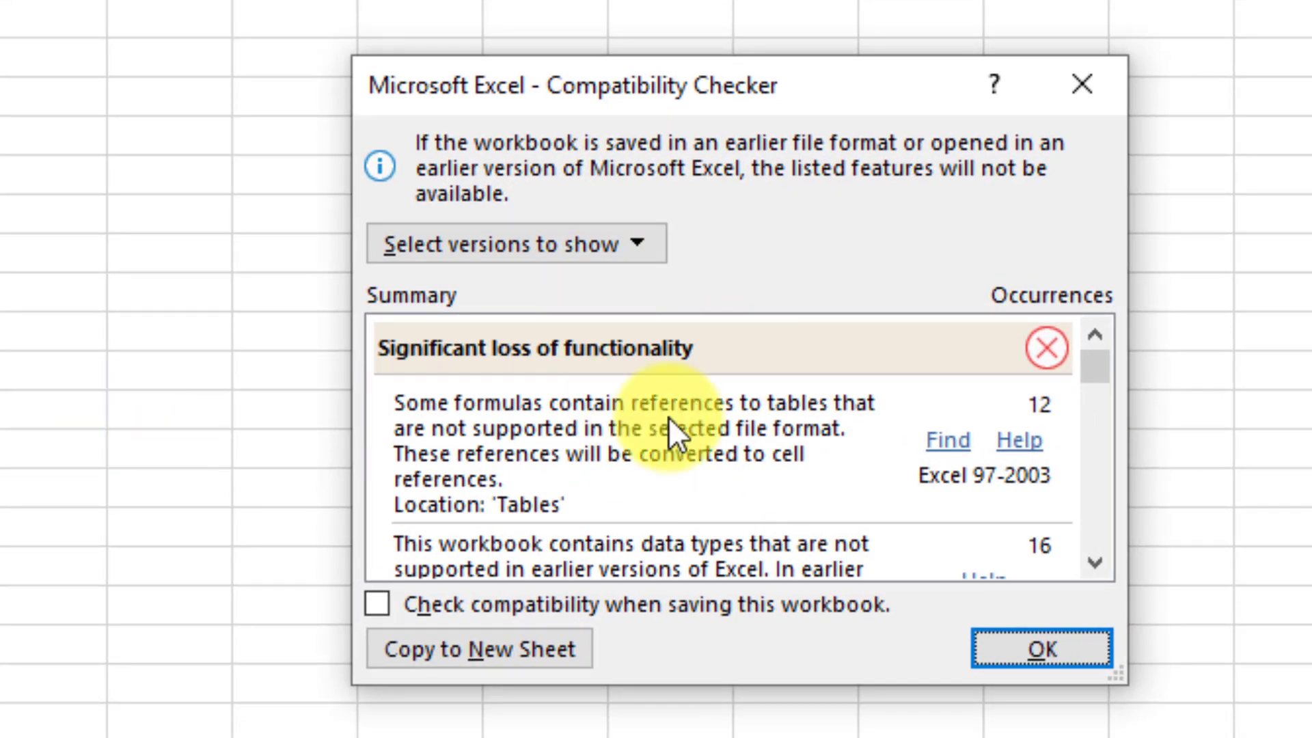
# - Exclude Excel 97-2003, Excel 2007, Excel 2010 and Excel 2013 from the versions the Compatibility Checker shows
pyautogui.click(587, 250)
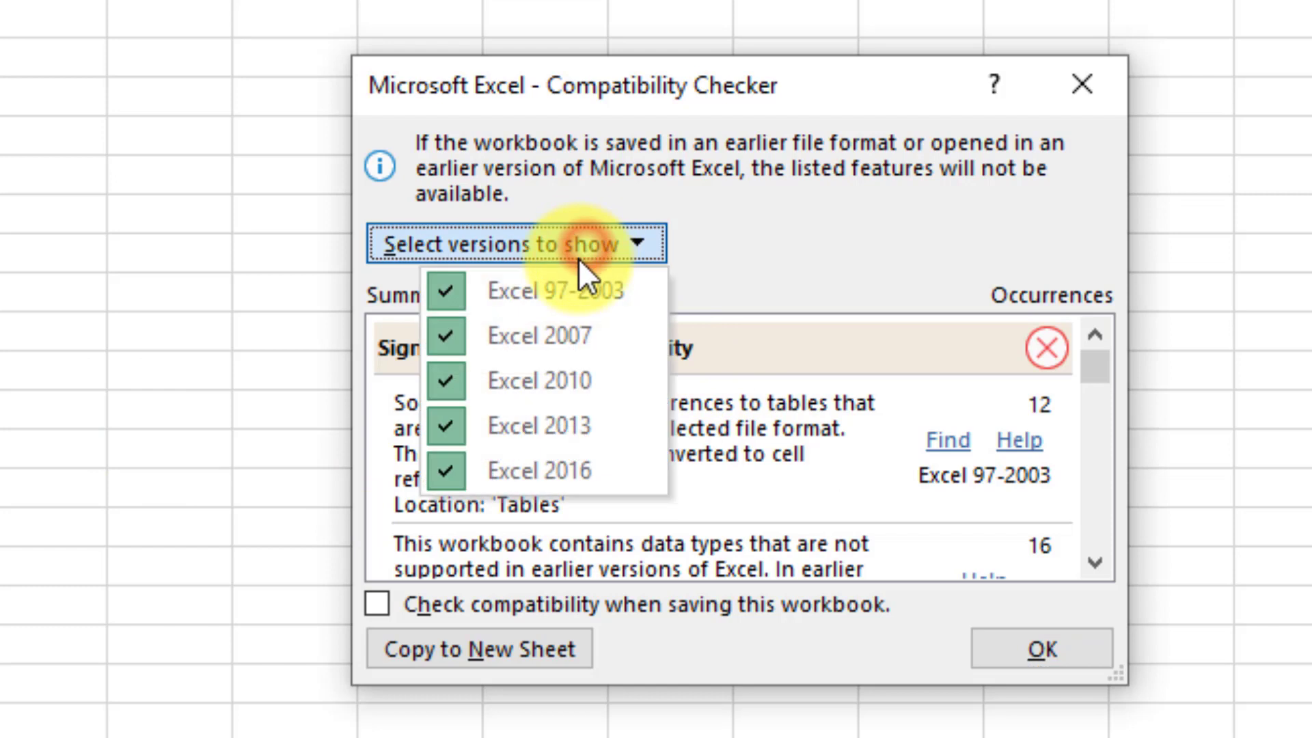
pyautogui.click(502, 301)
pyautogui.click(524, 247)
pyautogui.click(514, 337)
pyautogui.click(543, 246)
pyautogui.click(538, 373)
pyautogui.click(556, 260)
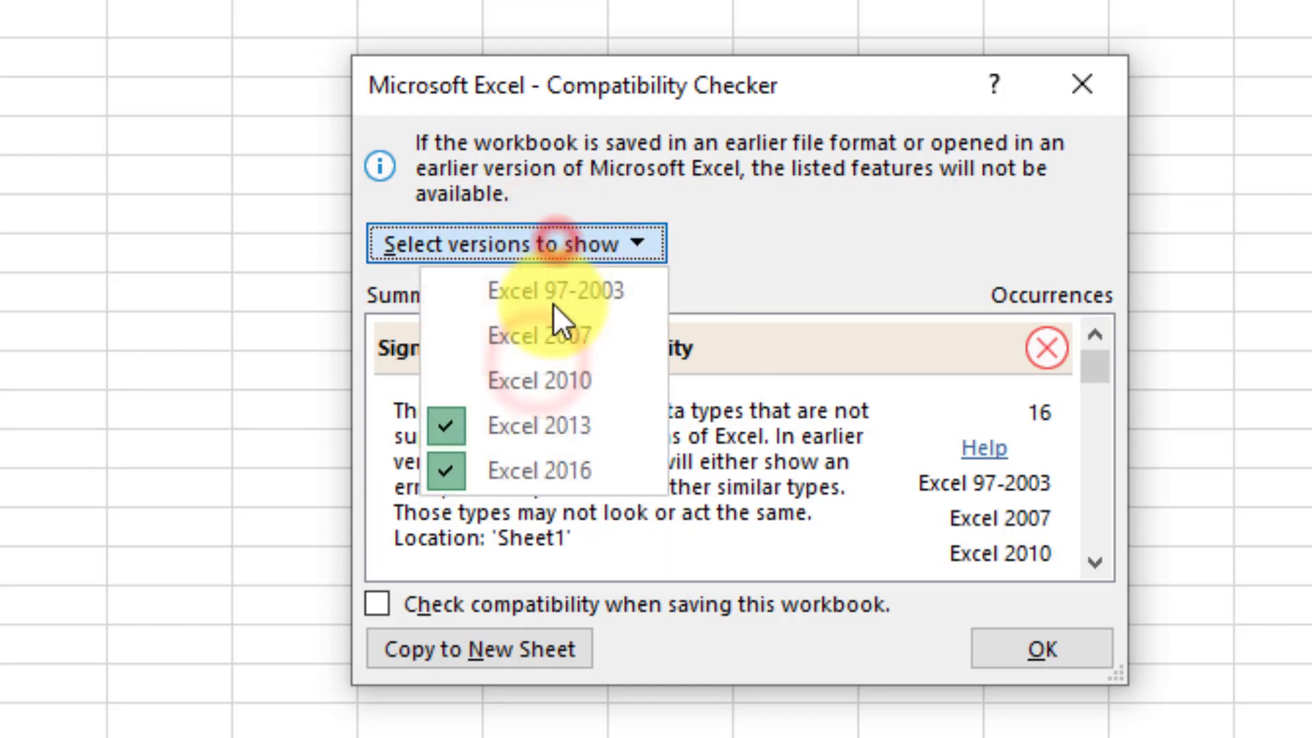
pyautogui.click(513, 417)
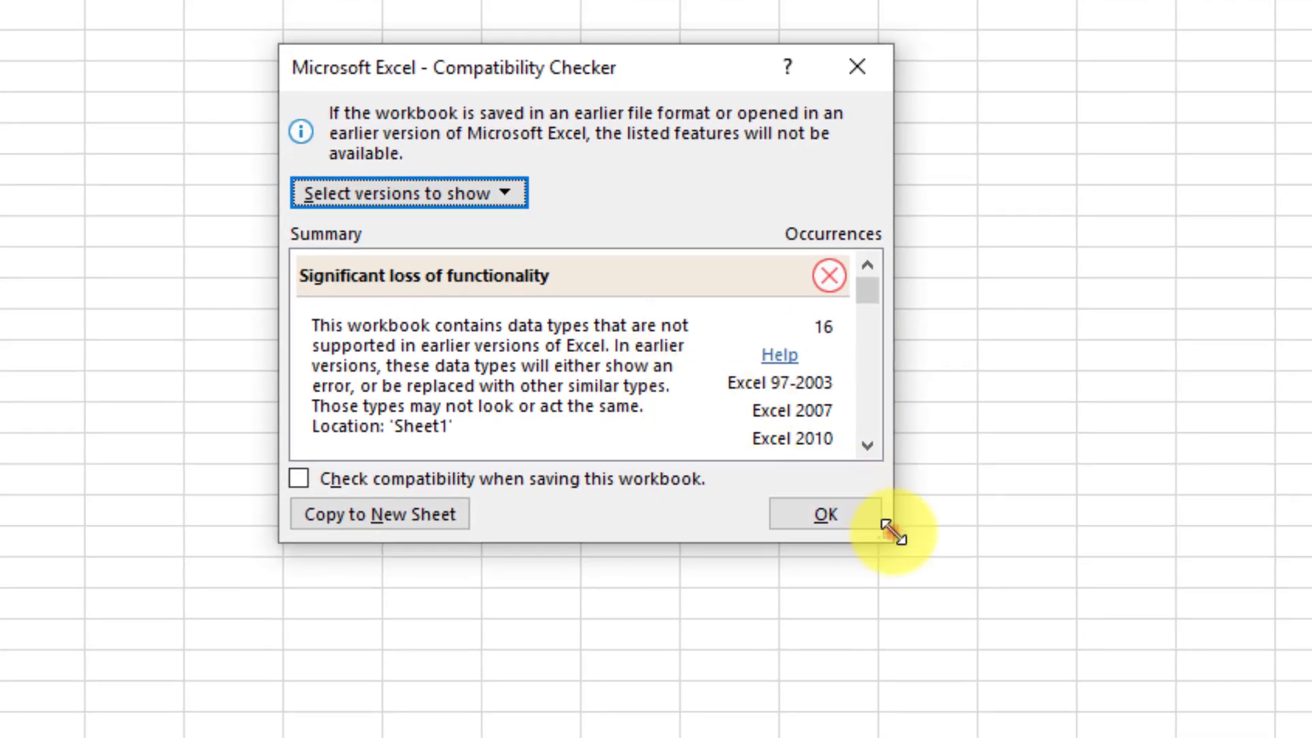
# - Enlarge the Compatibility Checker and find the unsupported data type cells on the Geography sheet
pyautogui.moveTo(886, 534); pyautogui.dragTo(1152, 680)
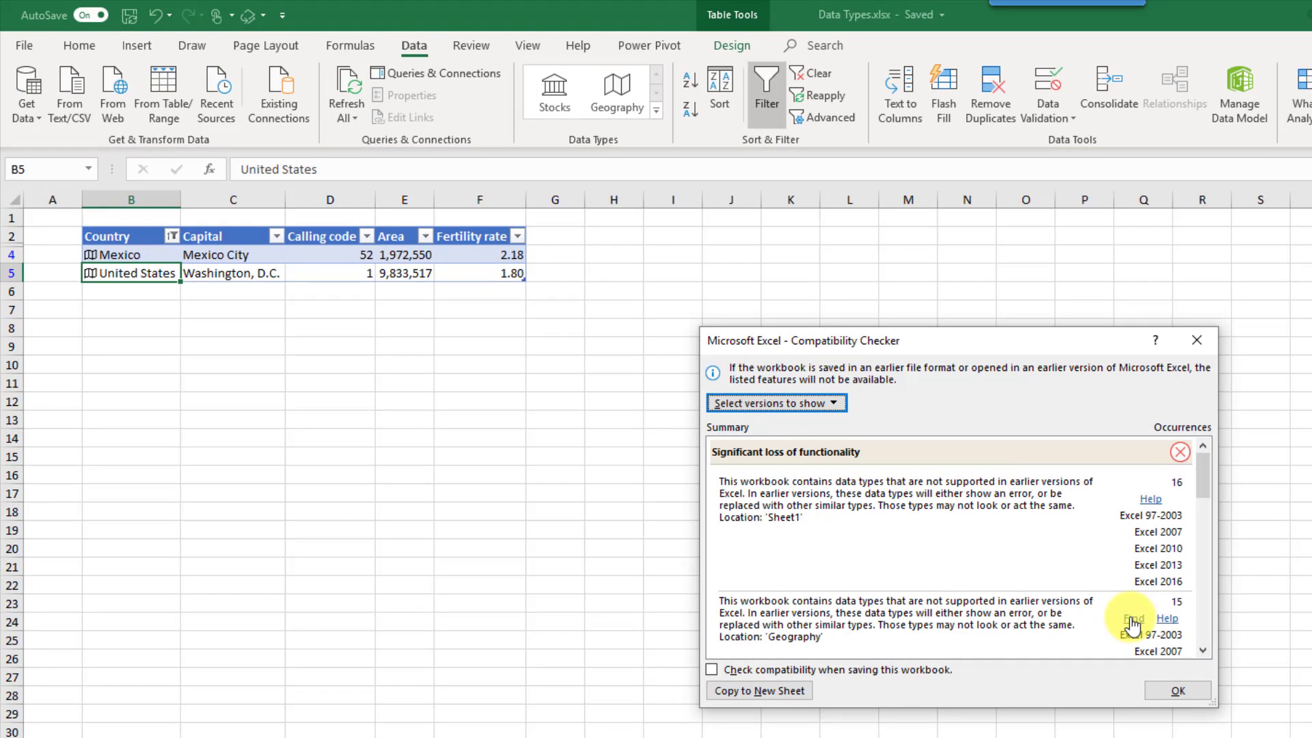
pyautogui.click(1133, 619)
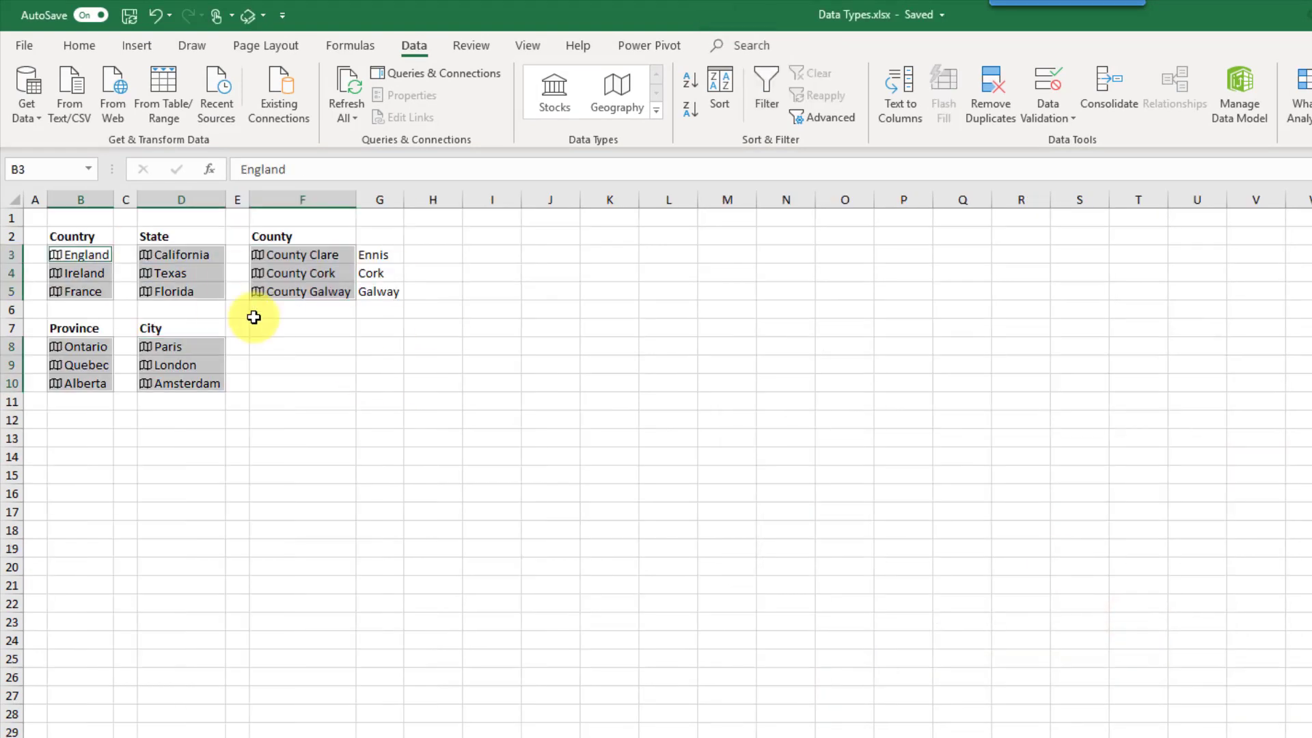